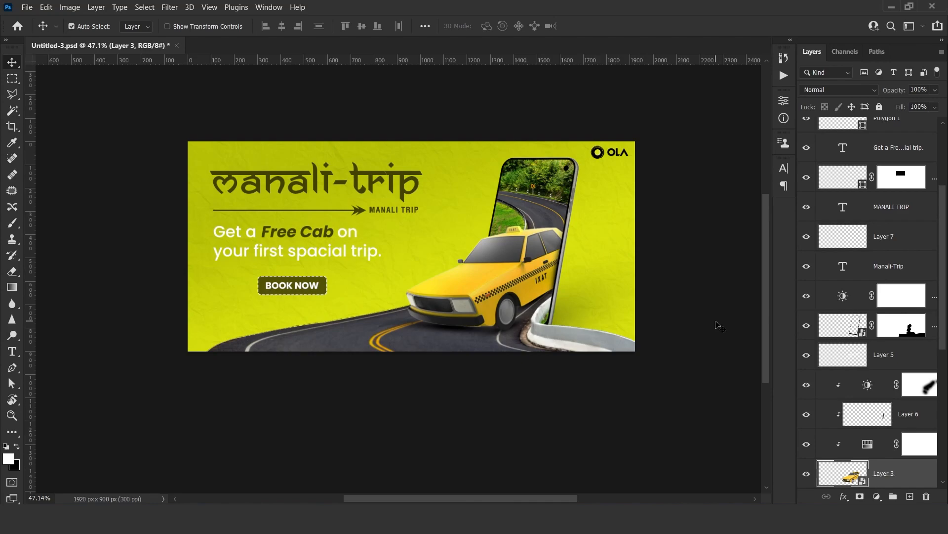
Step: Create a 1920 x 900 px document at 300 ppi in RGB Color, titled as a banner design with the author's name
left_click(27, 8)
left_click(40, 20)
left_click(640, 139)
type("Banner daesign by Sarib")
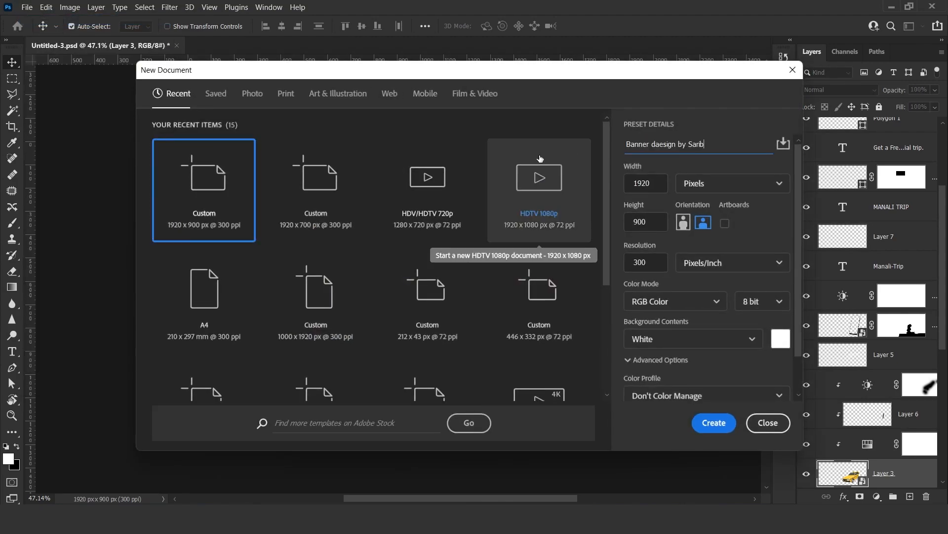
left_click(724, 191)
left_click(664, 188)
left_click(662, 187)
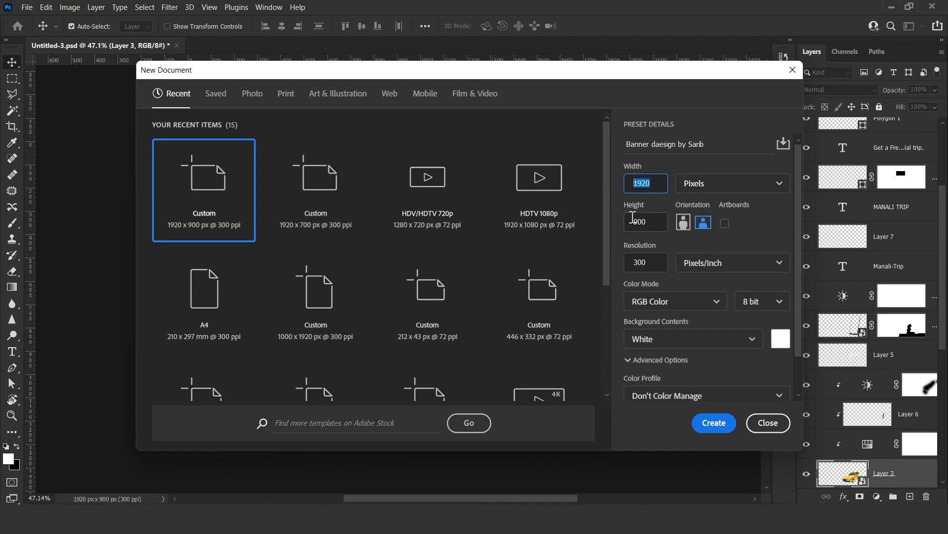
left_click(651, 227)
left_click(653, 262)
double_click(654, 262)
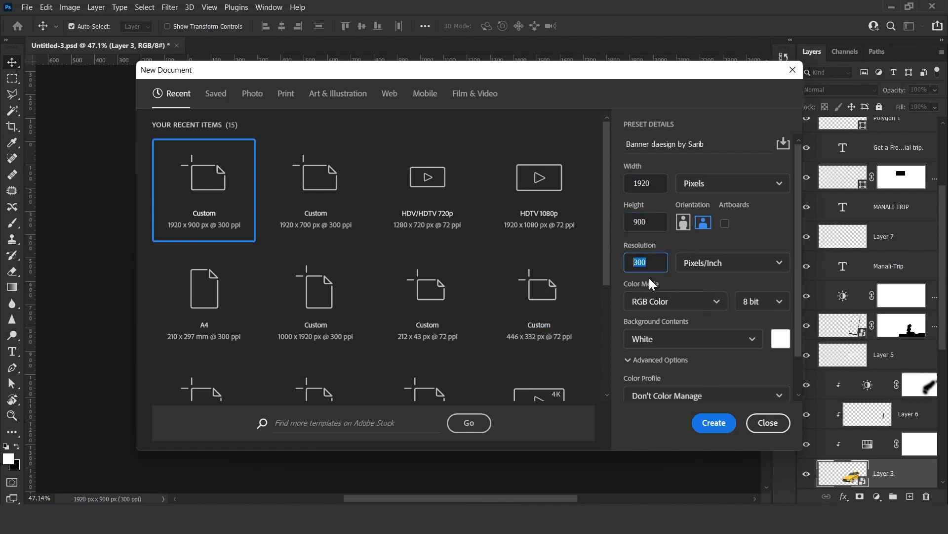
left_click(715, 423)
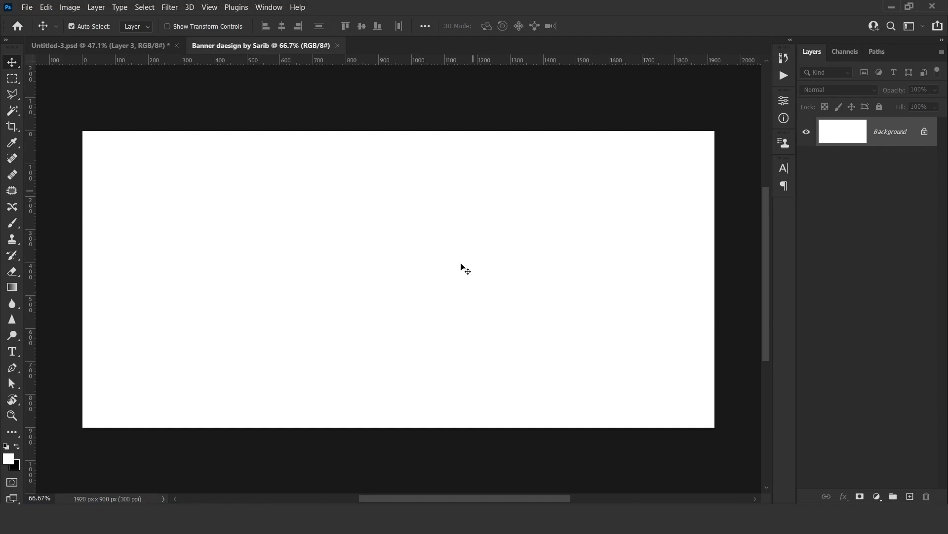
Step: Place the Mobile image from the Ola cab ads folder, flip it horizontally and position it at X 1470 px, Y 450 px
key("alt+Tab")
left_click_drag(276, 122, 381, 247)
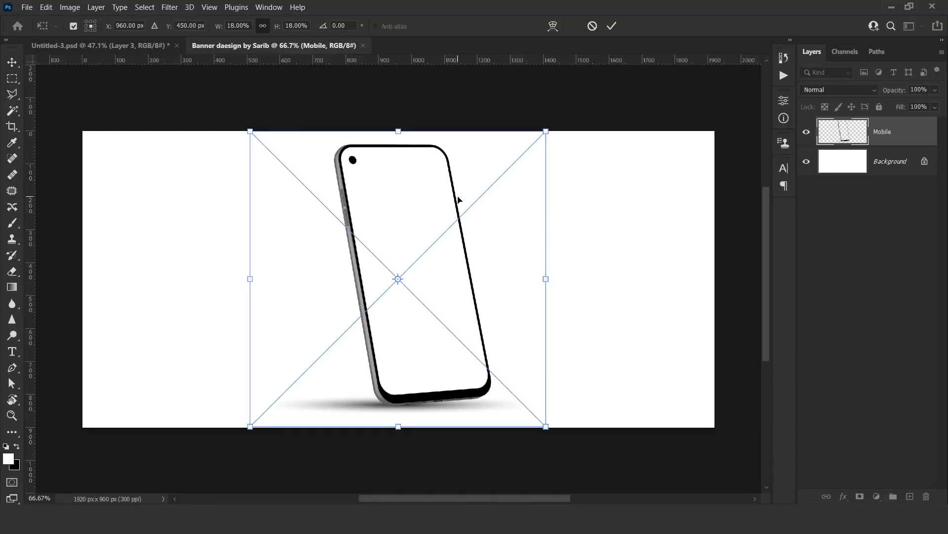
right_click(458, 198)
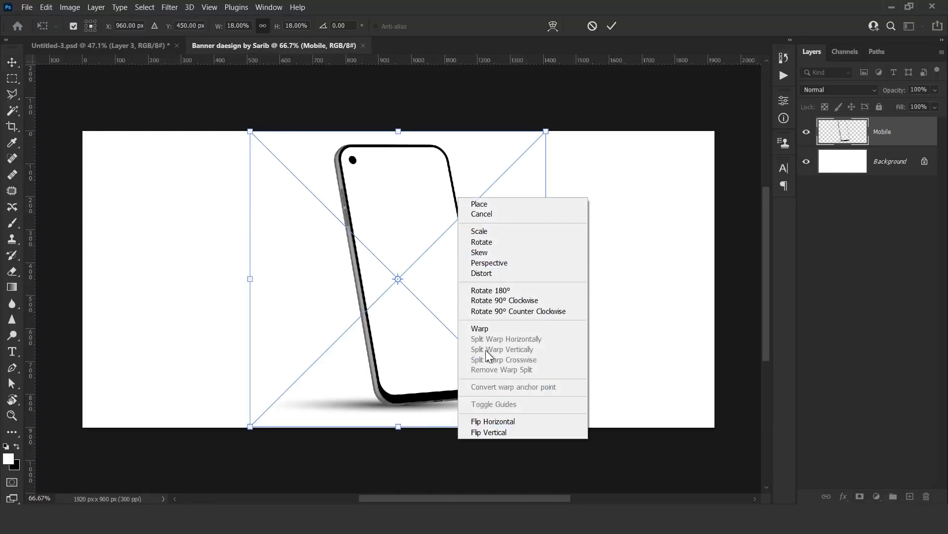
left_click(518, 423)
left_click_drag(440, 244, 605, 262)
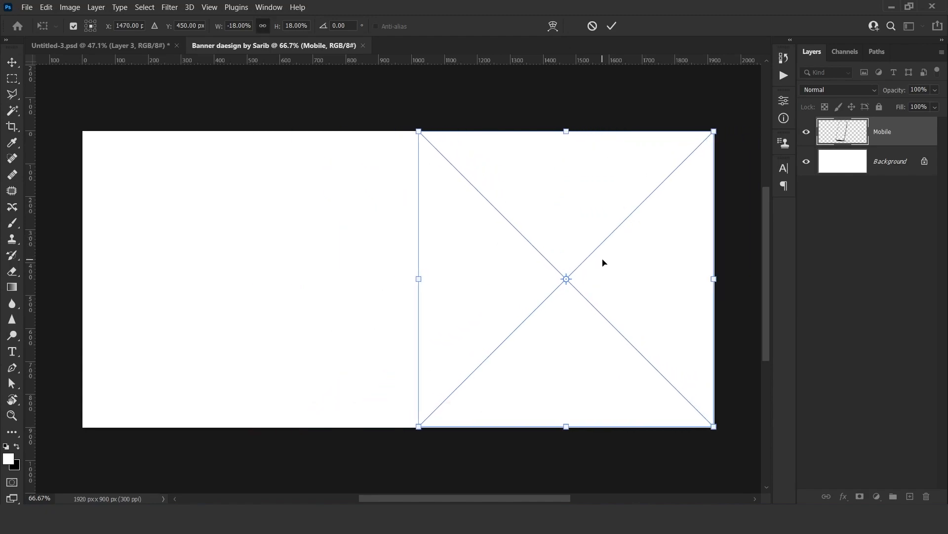
key("Return")
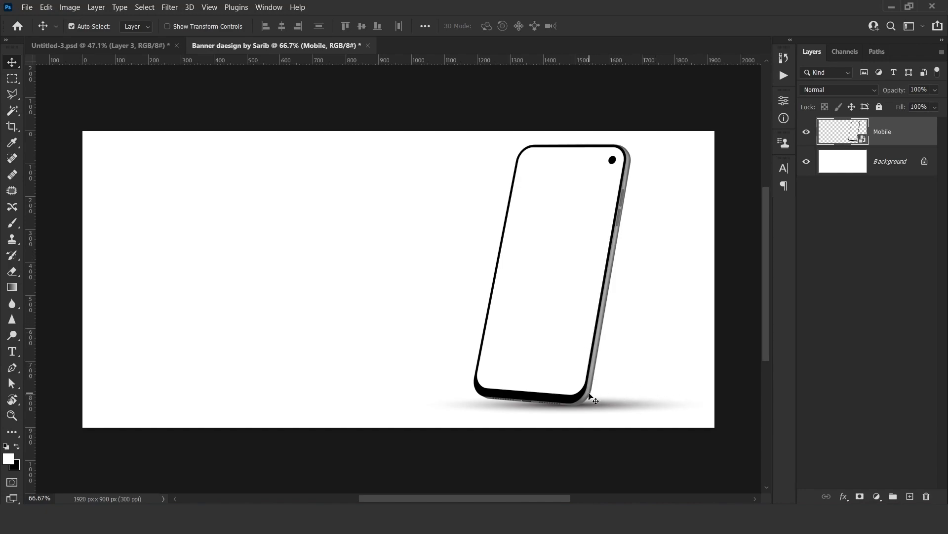
Step: Trace a closed Pen path along the phone's bottom edge and around its shadow, and convert it to a selection with 0 px feather
mouse_move(603, 419)
left_mouse_down()
mouse_move(644, 436)
mouse_move(600, 420)
left_mouse_up()
left_click(889, 143)
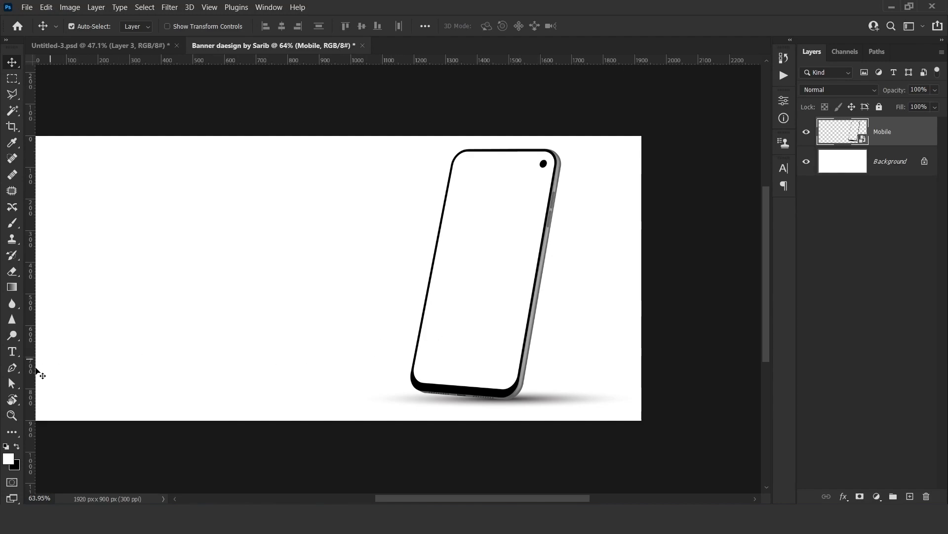
left_click(11, 367)
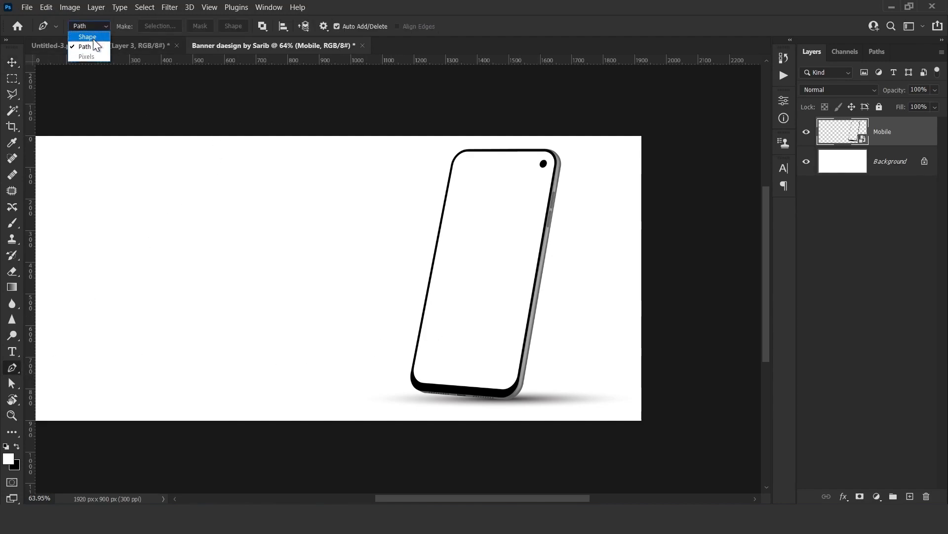
left_click_drag(470, 403, 647, 453)
left_click_drag(615, 377, 545, 297)
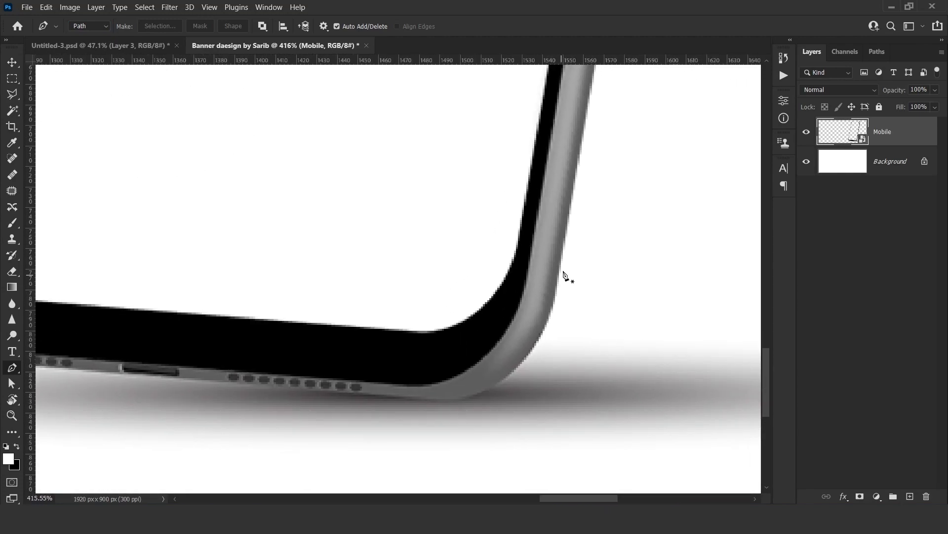
left_click(560, 270)
left_click(553, 306)
left_click_drag(542, 369, 566, 383)
left_click_drag(410, 419, 364, 422)
left_click(319, 419)
left_click_drag(318, 423, 610, 426)
left_click_drag(292, 403, 627, 407)
left_click(375, 397)
left_click(341, 370)
left_click(195, 360)
left_click(389, 370)
left_click(294, 258)
left_click(98, 266)
left_click(500, 242)
left_click(476, 266)
left_click(168, 27)
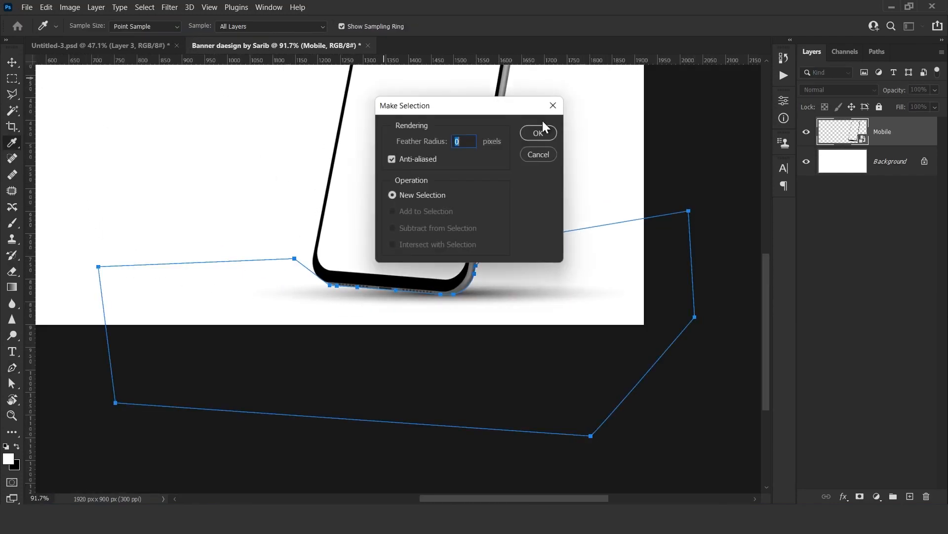
left_click(540, 139)
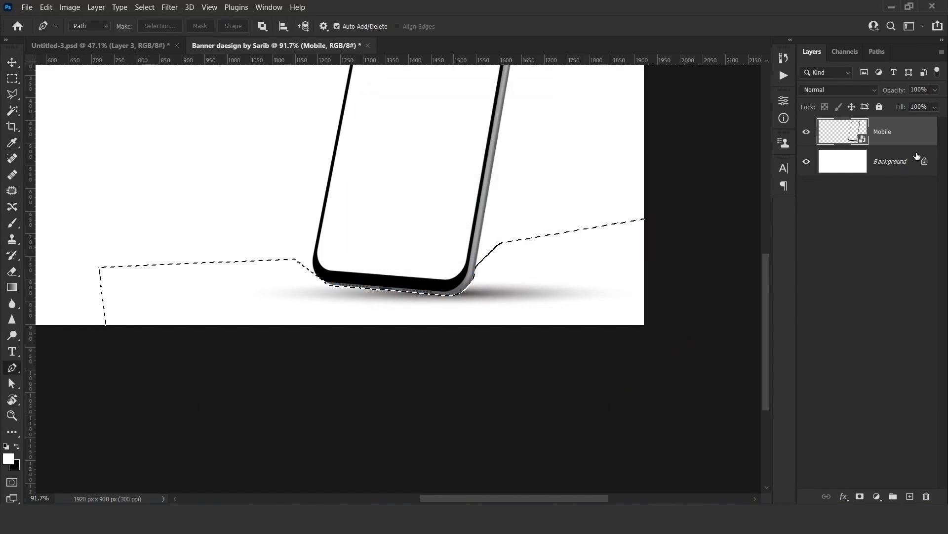
Step: Rasterize the Mobile layer and delete the selected shadow beneath the phone, clearing the selection
right_click(903, 137)
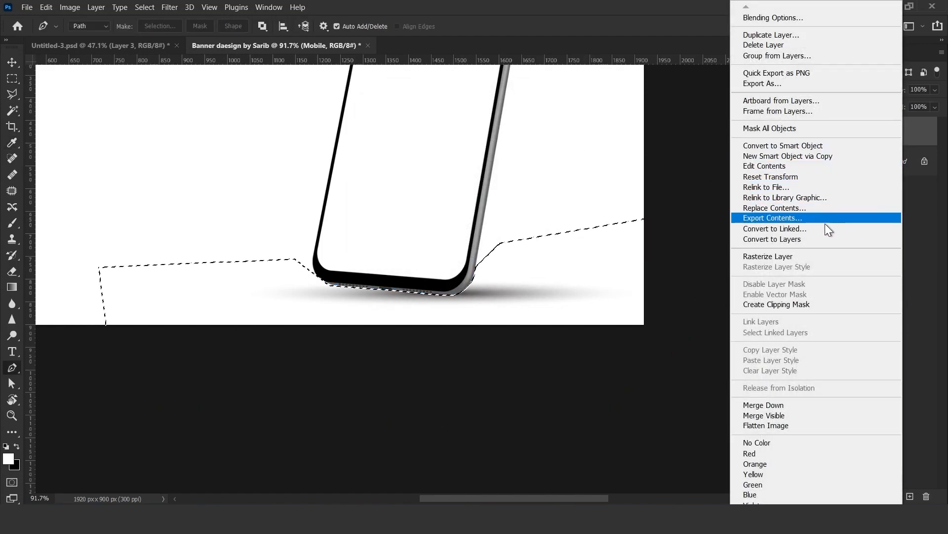
left_click(778, 256)
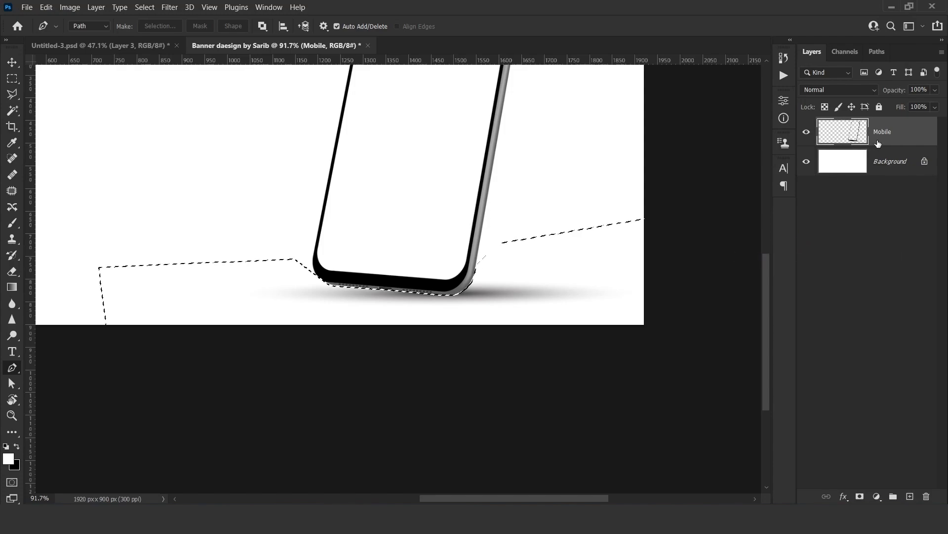
key("Delete")
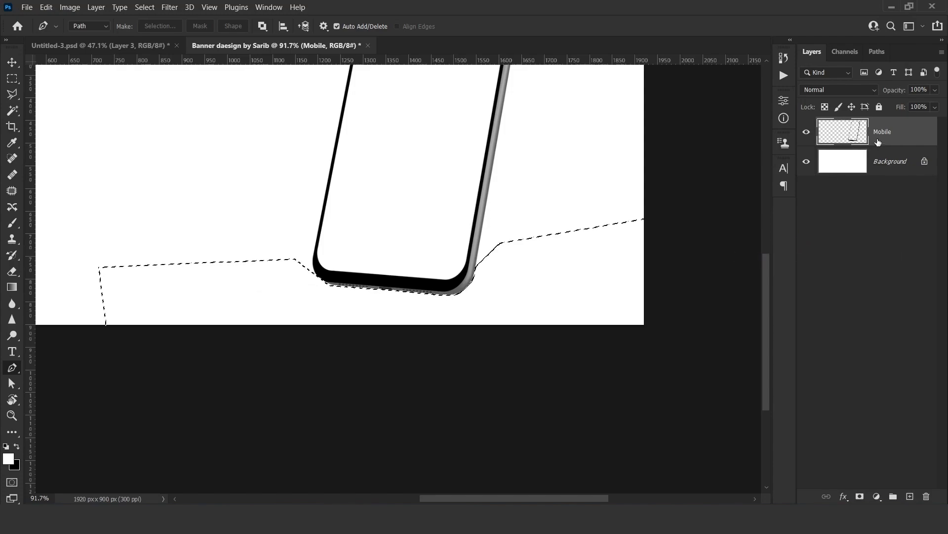
left_click_drag(541, 238, 539, 307)
left_click_drag(542, 249, 509, 263)
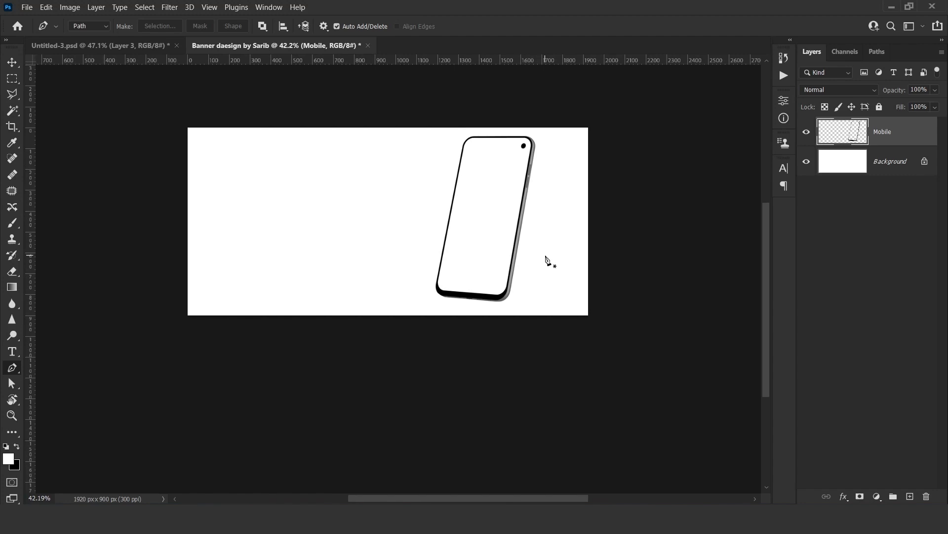
key("v")
left_click(648, 186)
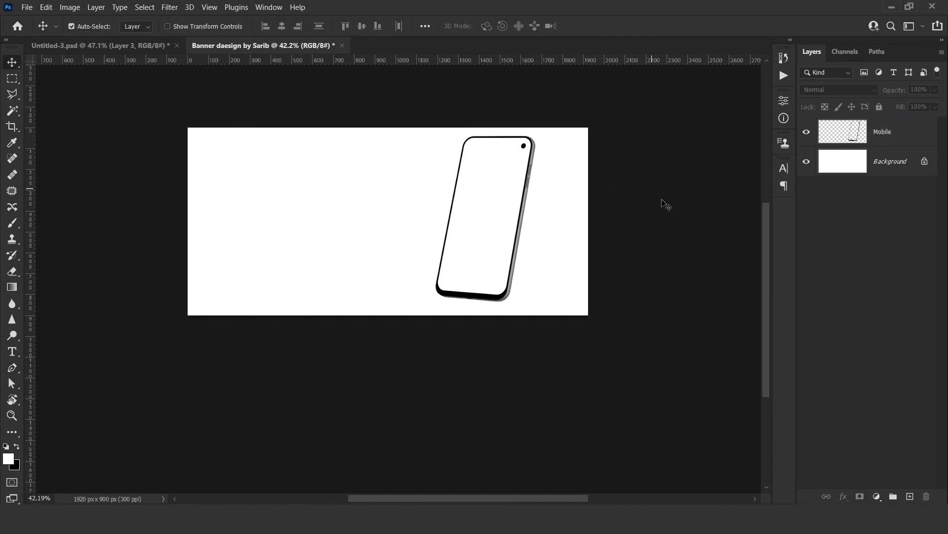
Step: Place the Road image from the Ola cab ads folder and enlarge it to span nearly the whole canvas width
key("alt+Tab")
left_click(363, 103)
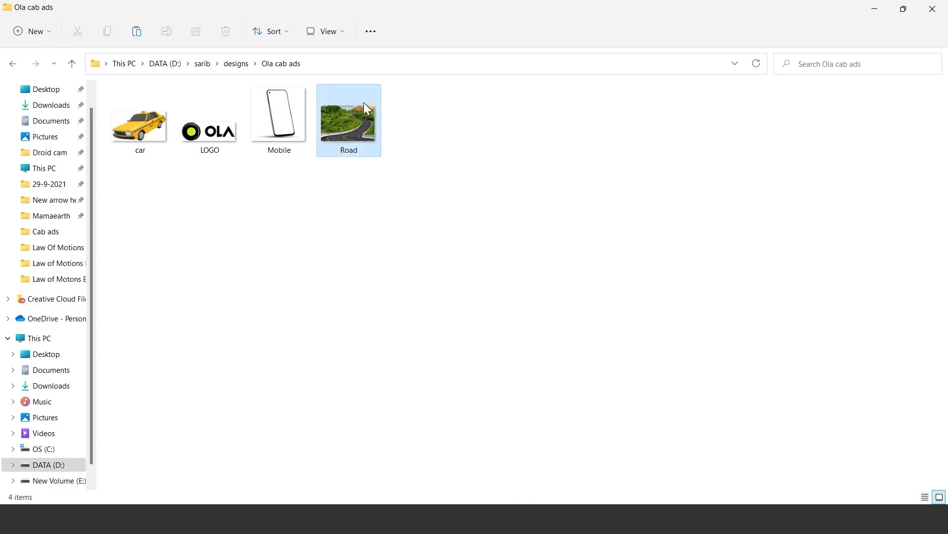
left_click_drag(364, 102, 442, 235)
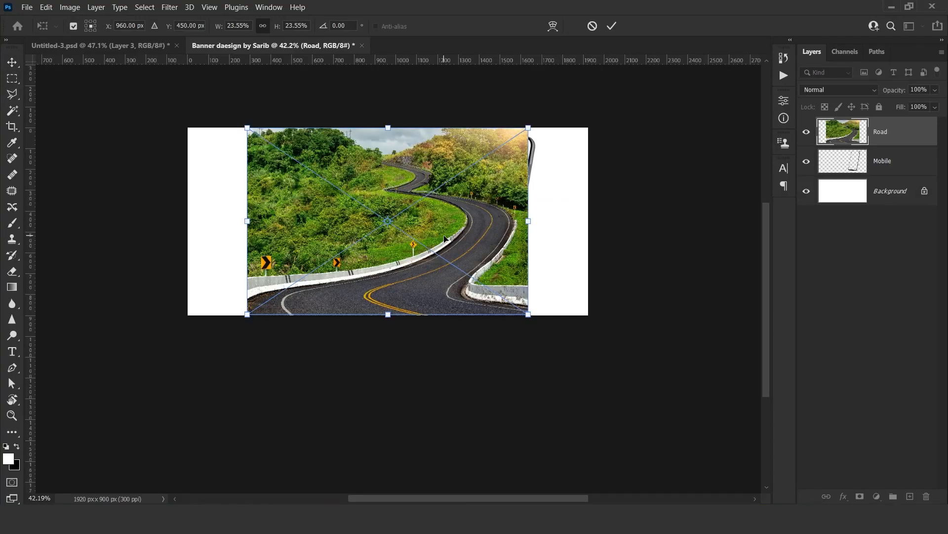
left_click_drag(523, 319, 585, 314)
key("Return")
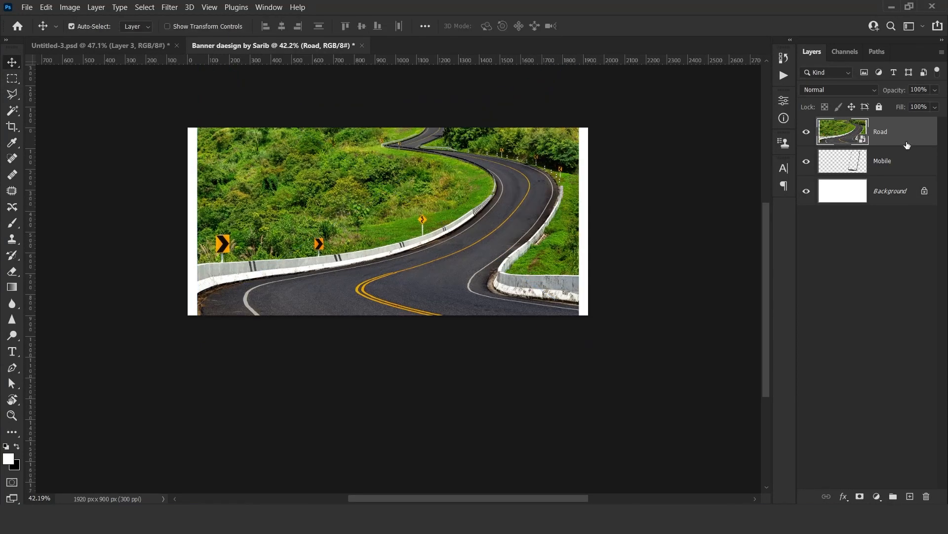
Step: Move the Road layer beneath the Mobile layer and rasterize it
left_click_drag(904, 144, 901, 175)
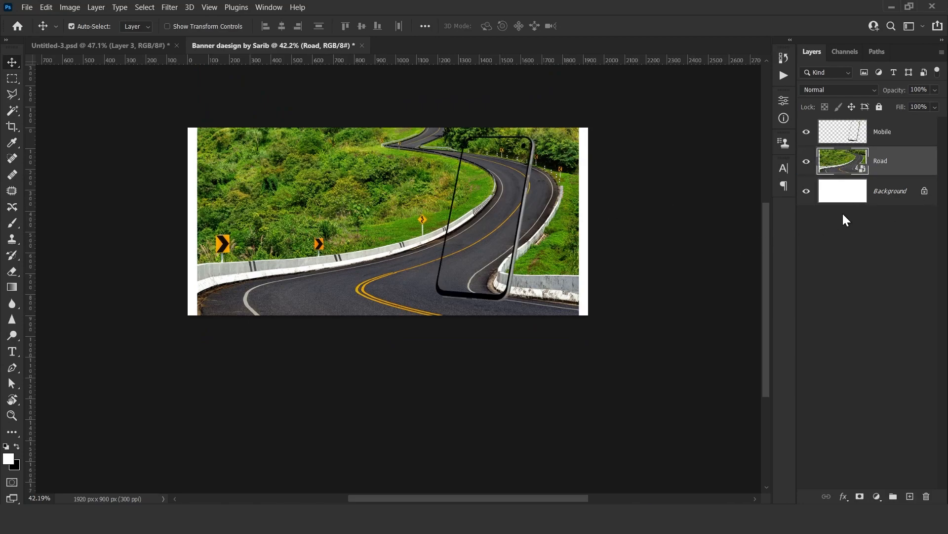
left_click_drag(522, 209, 570, 236)
left_click_drag(567, 378, 622, 395)
scroll(624, 312, "down", 2)
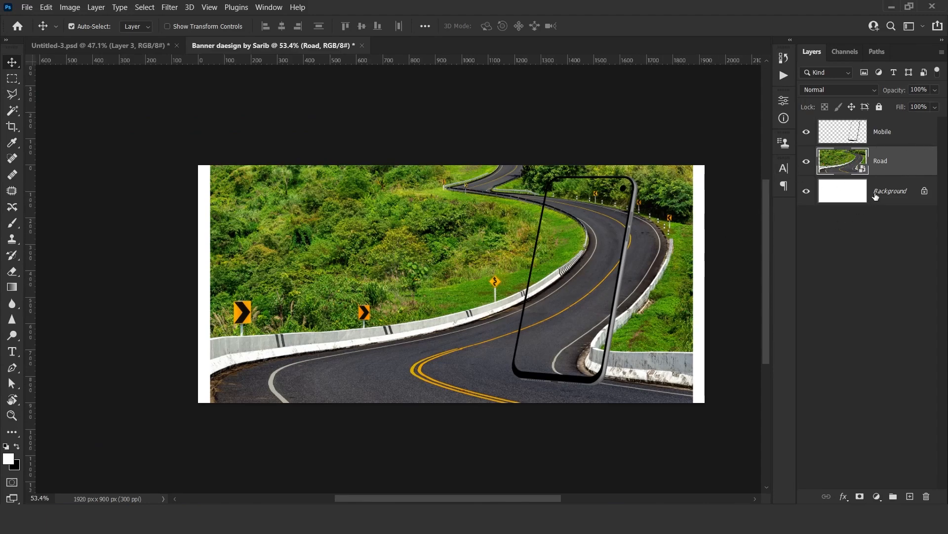
right_click(904, 169)
left_click(775, 258)
Step: Start a Pen path at the road's lower-left end and trace the asphalt's curved upper edge towards the phone
key("p")
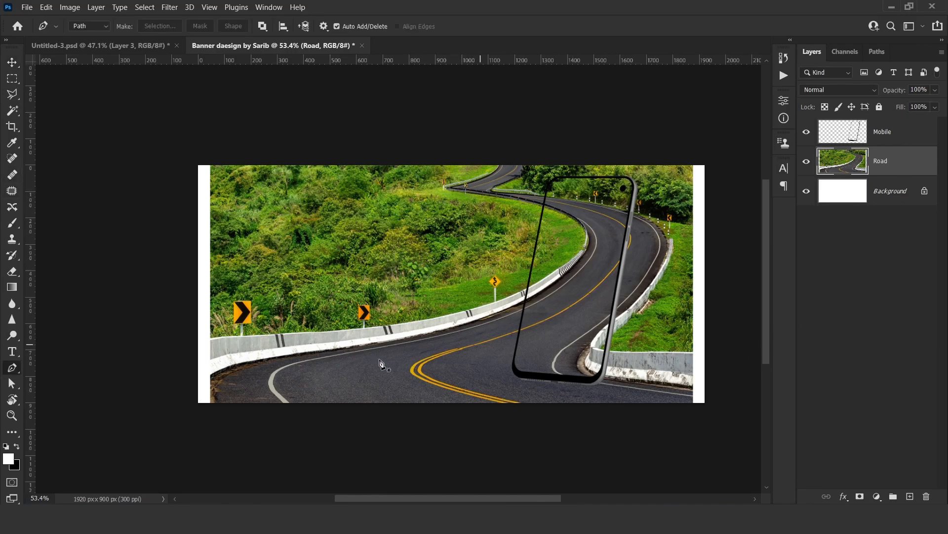
left_click_drag(212, 410, 251, 416)
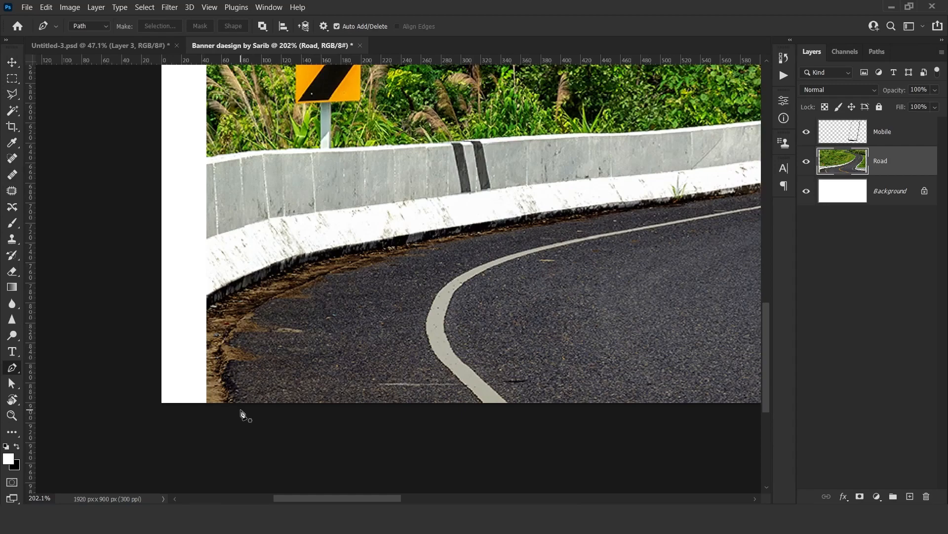
left_click(240, 411)
left_click_drag(273, 299, 326, 277)
key("ctrl+z")
left_click_drag(230, 330, 251, 304)
left_click_drag(386, 258, 463, 240)
left_click_drag(588, 227, 332, 311)
left_click_drag(459, 286, 513, 277)
left_click_drag(638, 250, 277, 317)
left_click_drag(529, 270, 323, 309)
Step: Continue the path up the phone's left side, around its rounded top corners and down its right side
left_click(431, 258)
left_click_drag(469, 236, 452, 521)
left_click(484, 231)
left_click(501, 158)
left_click_drag(573, 120, 281, 175)
left_click(490, 175)
left_click_drag(506, 216, 499, 250)
left_click_drag(497, 366, 556, 271)
left_click(599, 148)
scroll(601, 150, "up", 8)
left_click_drag(615, 182, 434, 269)
key("ctrl+z")
Step: Extend the path along the top of the white roadside barrier to the right of the phone
left_click(420, 225)
left_click_drag(560, 245, 286, 299)
key("ctrl+z")
left_click_drag(550, 279, 278, 318)
left_click_drag(580, 305, 225, 323)
left_click_drag(612, 324, 664, 323)
key("ctrl+z")
left_click_drag(641, 326, 190, 301)
left_click(373, 311)
key("ctrl+z")
left_click(350, 301)
left_click_drag(454, 309, 358, 336)
left_click_drag(525, 235, 474, 242)
Step: Close the path around the outside of the canvas and convert it to a new selection with 0 px feather
left_click_drag(447, 284, 502, 373)
left_click(579, 239)
left_click(247, 213)
left_click(247, 385)
left_click_drag(294, 385, 341, 417)
left_click(317, 381)
left_click(362, 380)
left_click_drag(454, 336, 397, 342)
left_click_drag(579, 252, 397, 346)
left_click(159, 27)
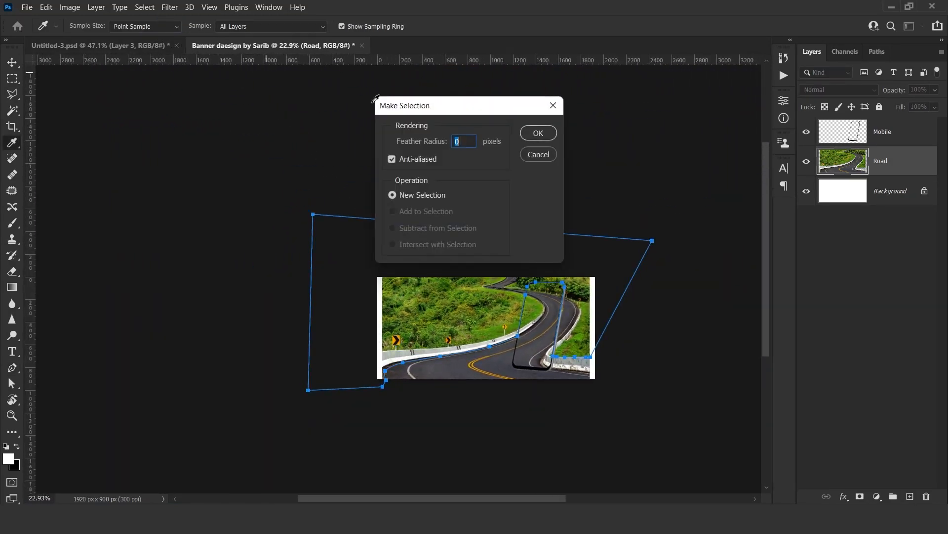
left_click(544, 138)
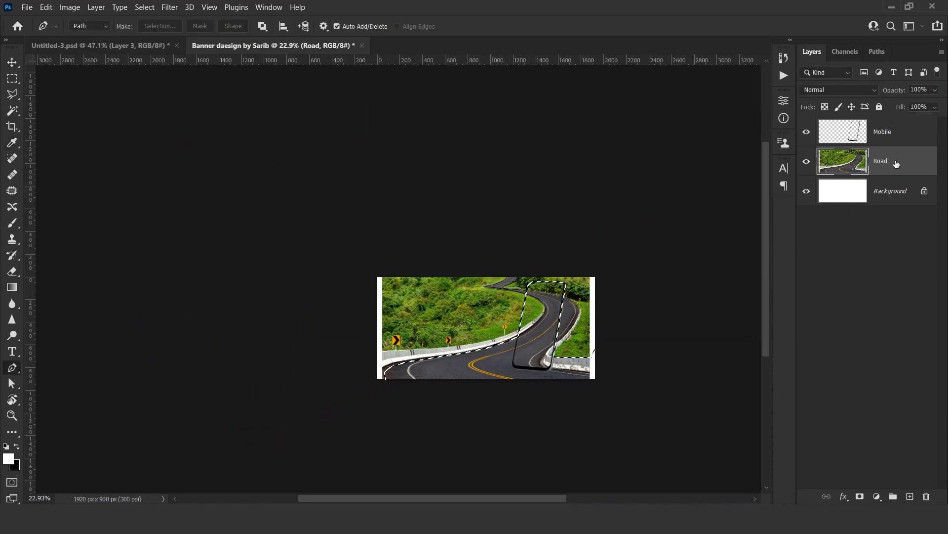
Step: Add a layer mask to the Road layer that hides the selected surroundings outside the phone and road
left_click(860, 497)
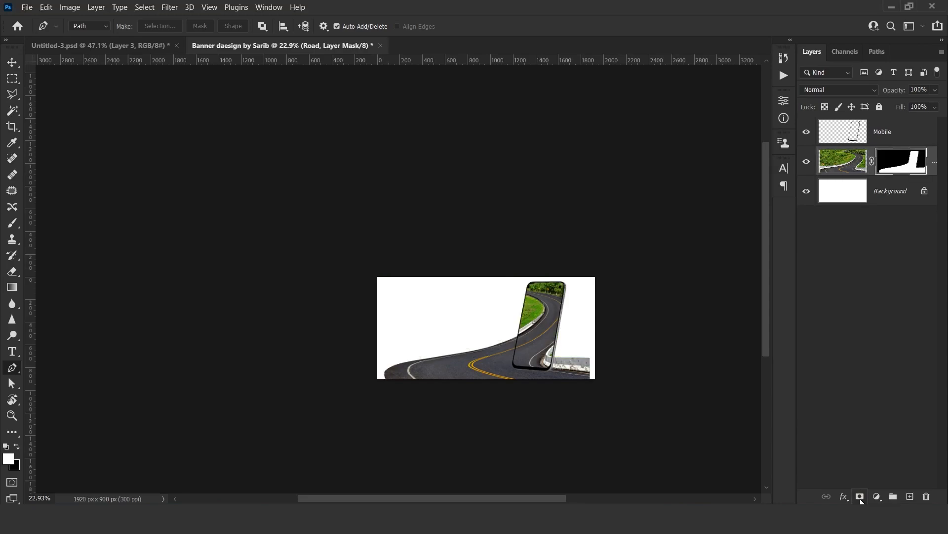
scroll(533, 367, "up", 3)
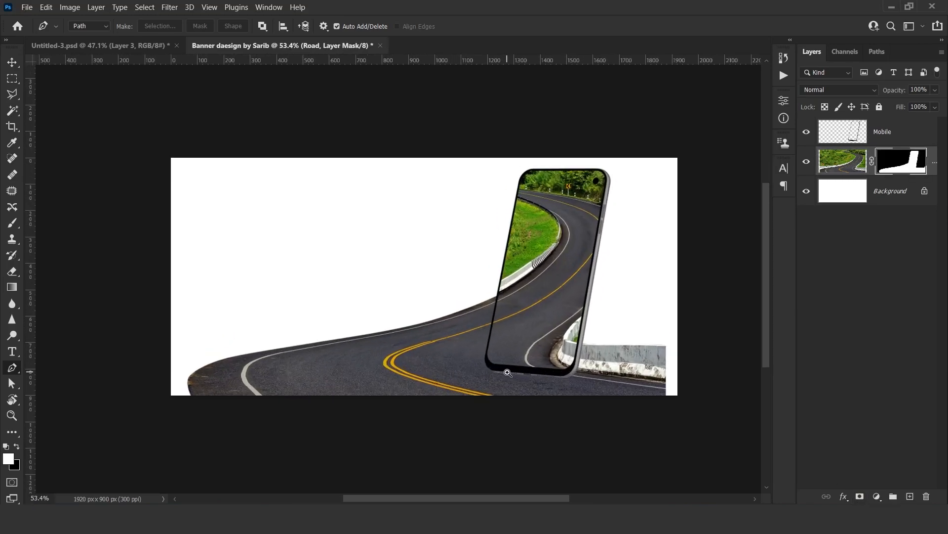
left_click_drag(609, 360, 552, 343)
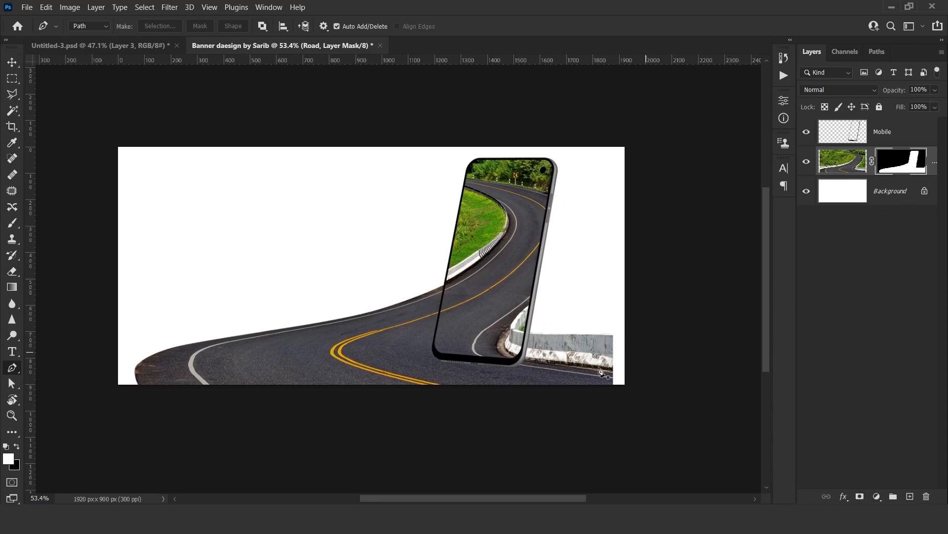
Step: Add a layer mask to the Mobile layer
scroll(610, 367, "up", 5)
key("v")
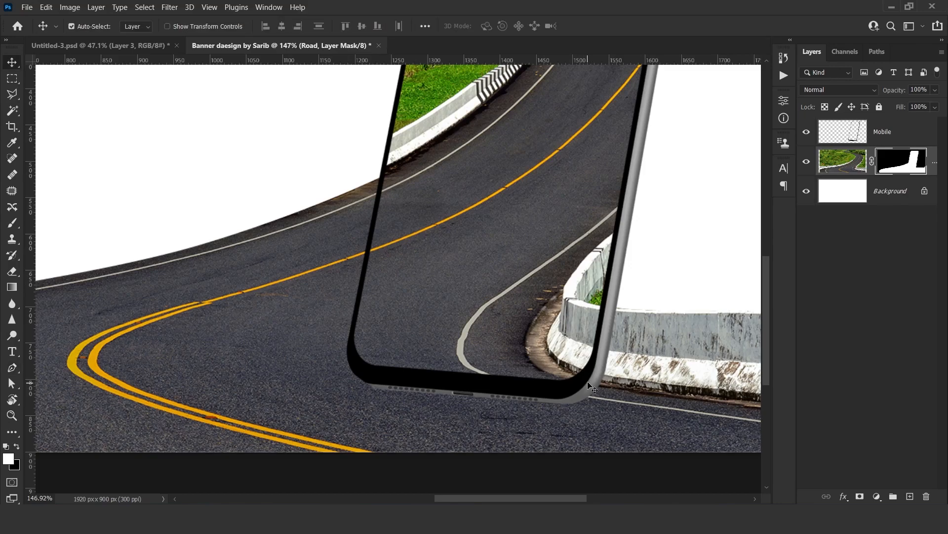
left_click(586, 371)
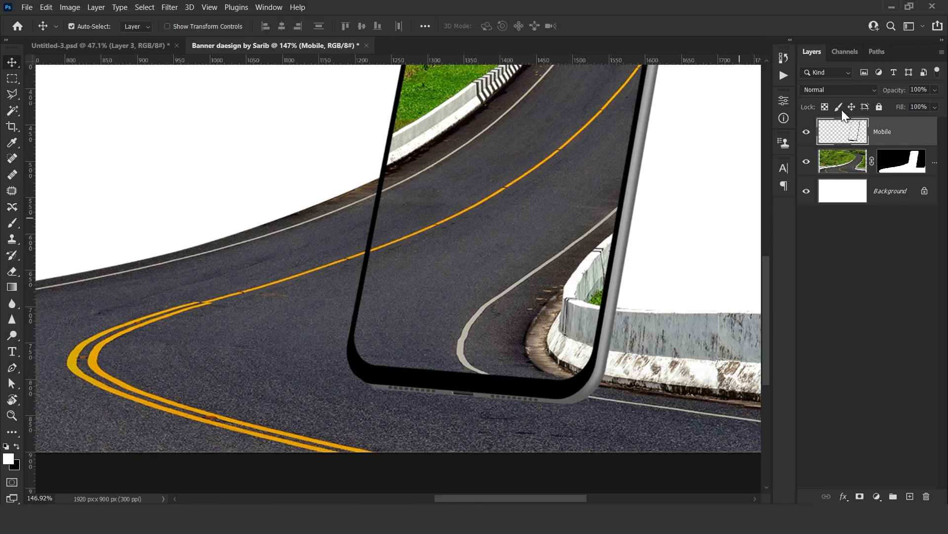
left_click(861, 496)
scroll(627, 350, "up", 3)
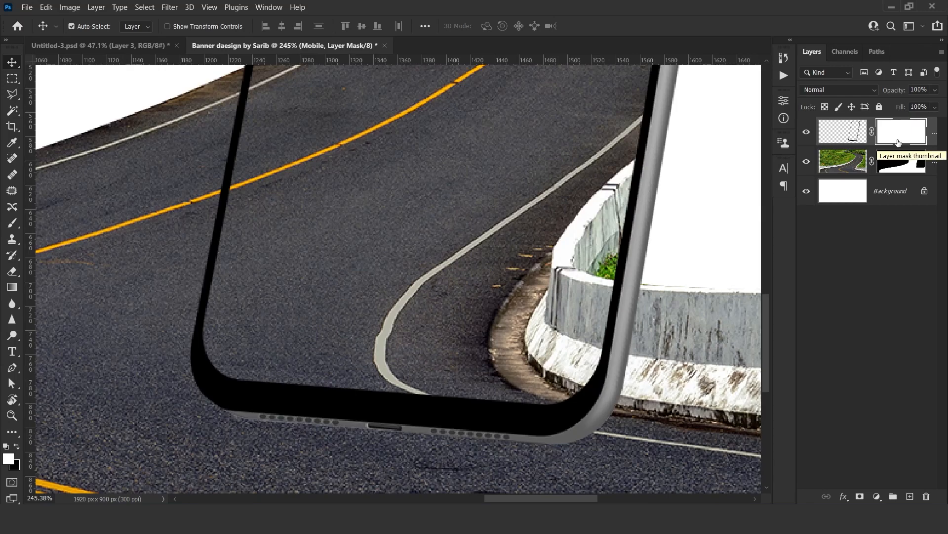
Step: Paint black on the Mobile layer mask with a 59 px, 100% hardness brush to hide the phone's lower frame where the road runs out
key("b")
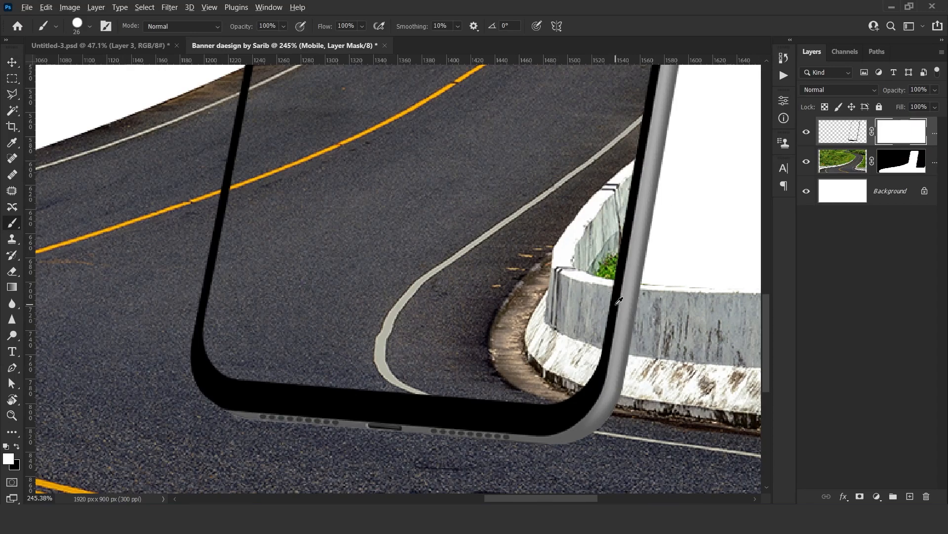
right_click(524, 270)
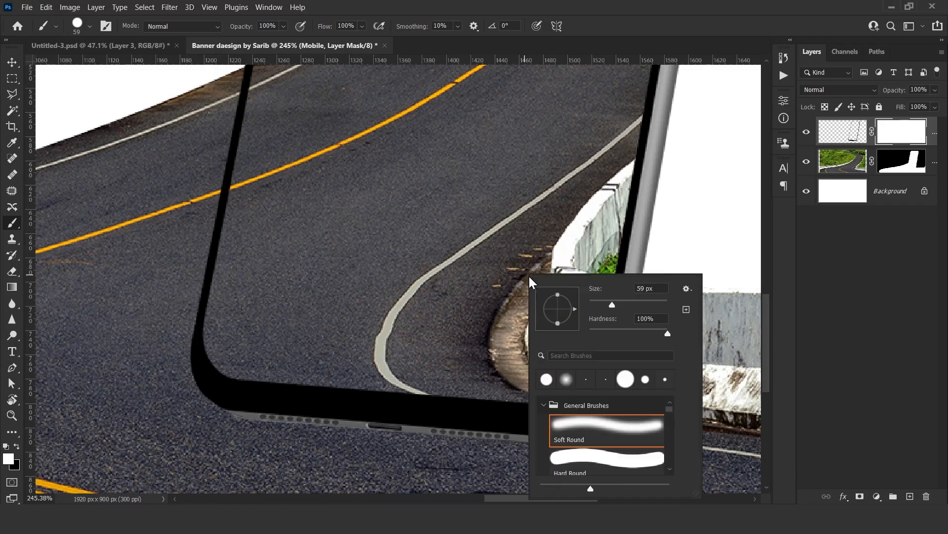
mouse_move(616, 332)
left_mouse_down()
mouse_move(542, 351)
mouse_move(771, 359)
left_mouse_up()
left_click(907, 134)
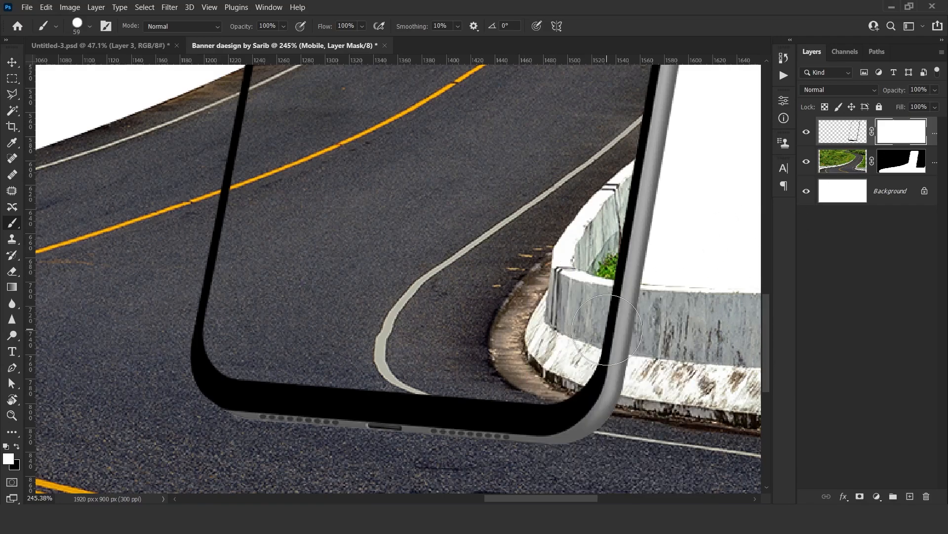
key("x")
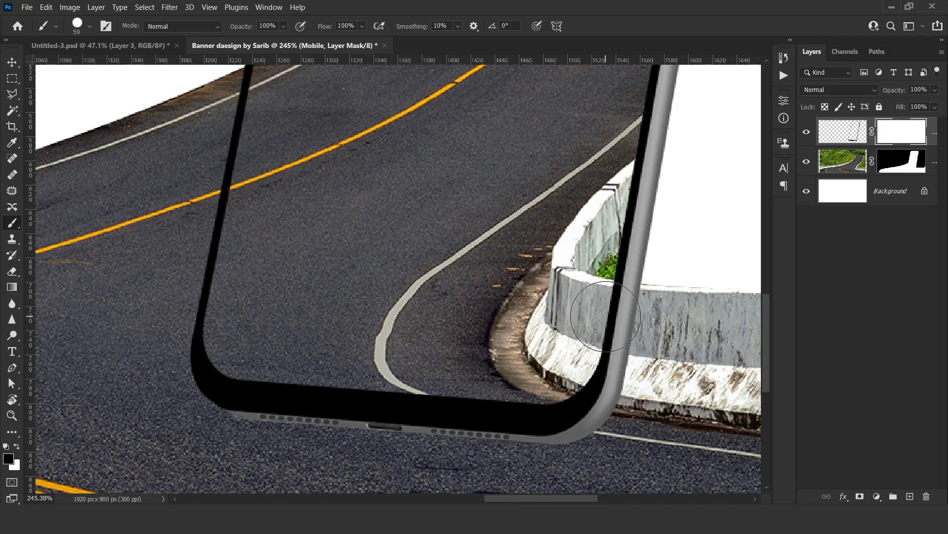
left_click(618, 324)
mouse_move(623, 316)
left_mouse_down()
mouse_move(563, 449)
mouse_move(485, 427)
mouse_move(577, 408)
mouse_move(348, 420)
mouse_move(267, 395)
mouse_move(217, 347)
mouse_move(210, 386)
mouse_move(267, 446)
left_mouse_up()
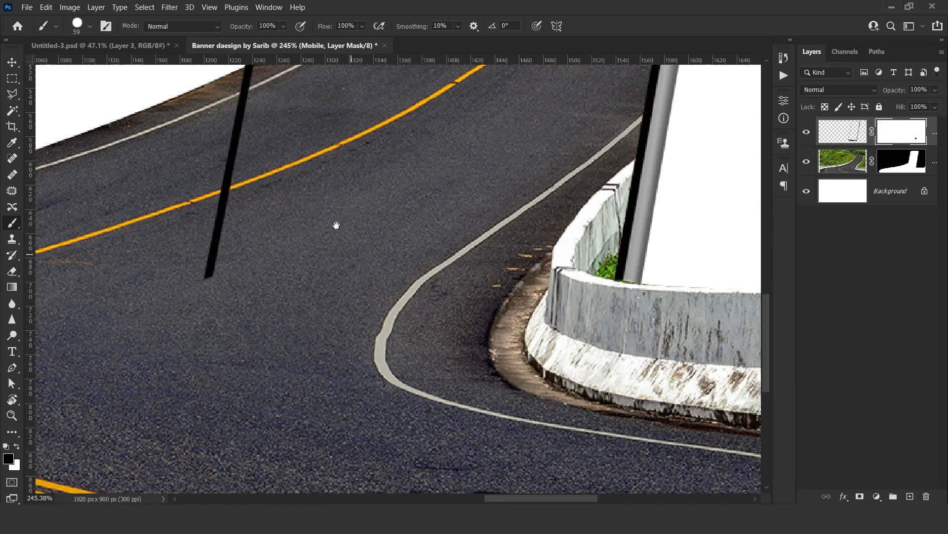
left_click_drag(335, 227, 374, 418)
left_click_drag(242, 466, 296, 292)
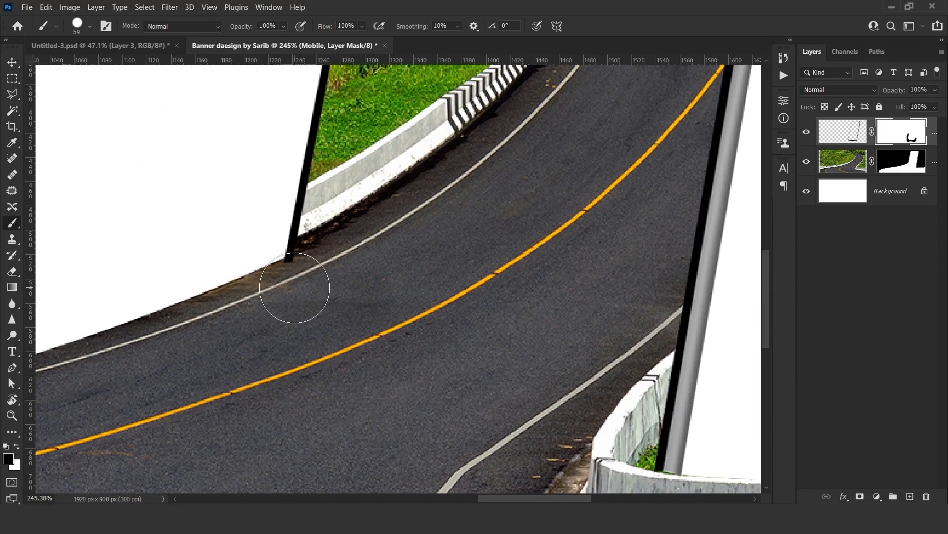
Step: Refine the Mobile mask at the foot of the phone's right frame so it ends along the top edge of the barrier
scroll(569, 354, "up", 8)
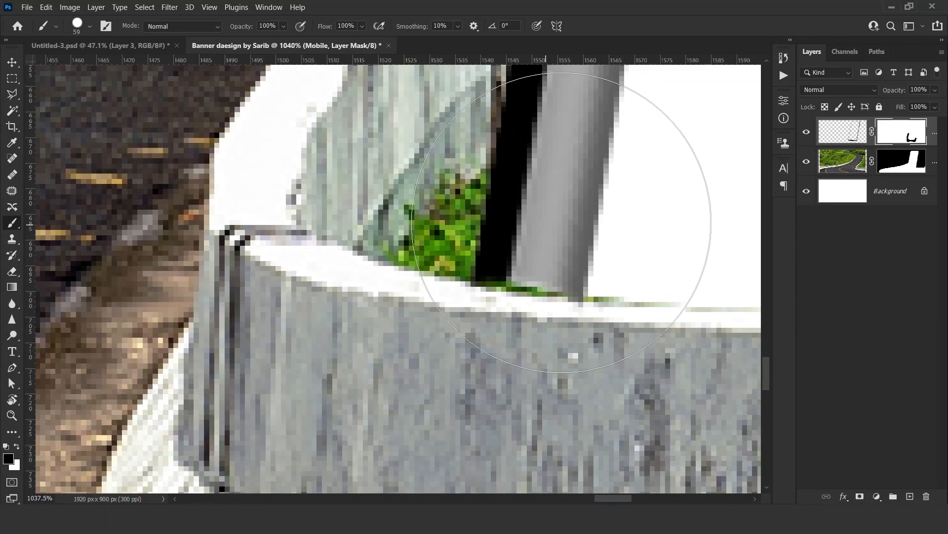
left_click_drag(519, 338, 529, 349)
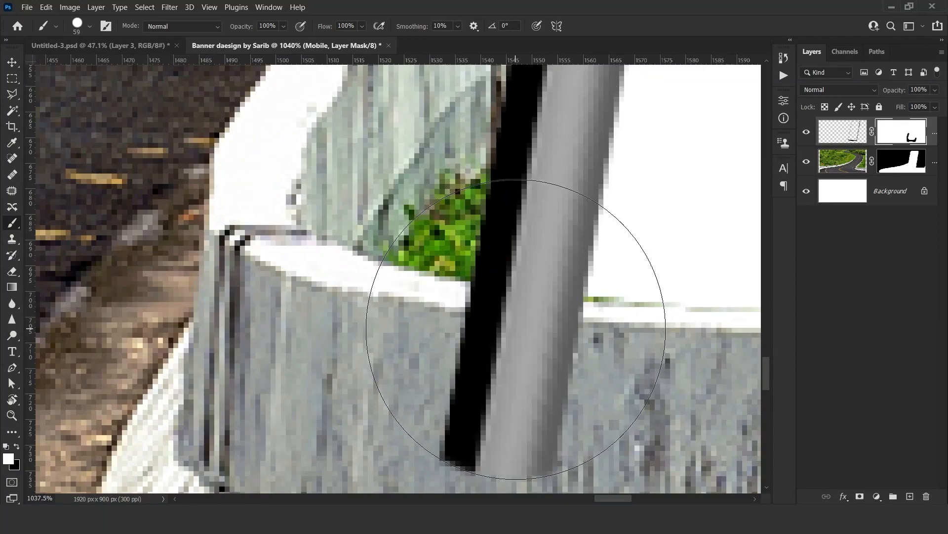
mouse_move(496, 439)
left_mouse_down()
mouse_move(483, 484)
mouse_move(503, 475)
mouse_move(497, 446)
mouse_move(482, 447)
mouse_move(563, 455)
mouse_move(521, 448)
left_mouse_up()
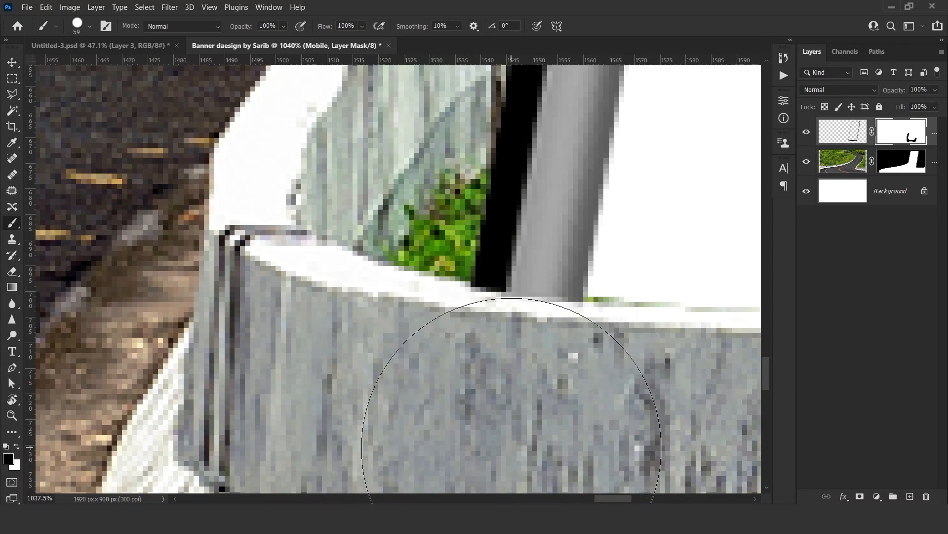
left_click_drag(533, 359, 610, 284)
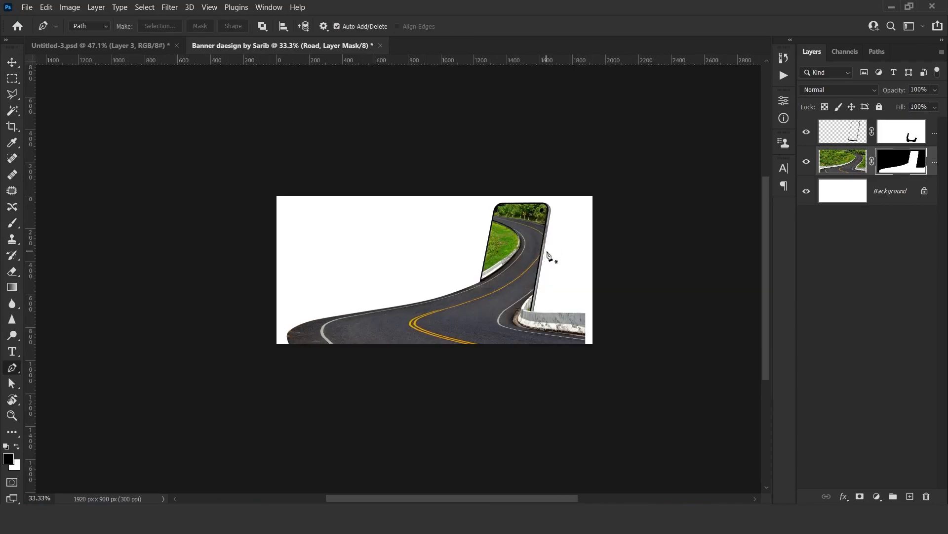
Step: Unlock the Background layer and add a Gradient Overlay effect to it
scroll(548, 254, "up", 3)
scroll(564, 352, "down", 4)
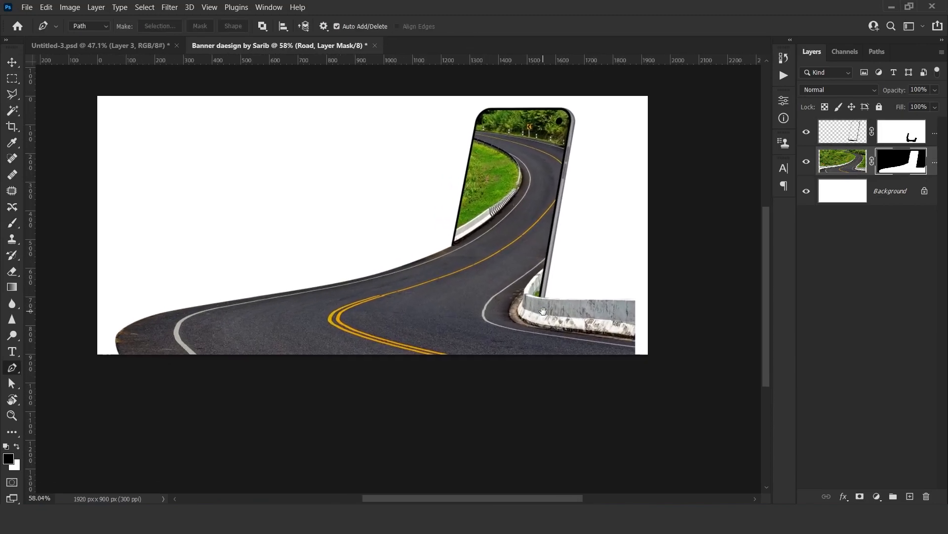
left_click(902, 193)
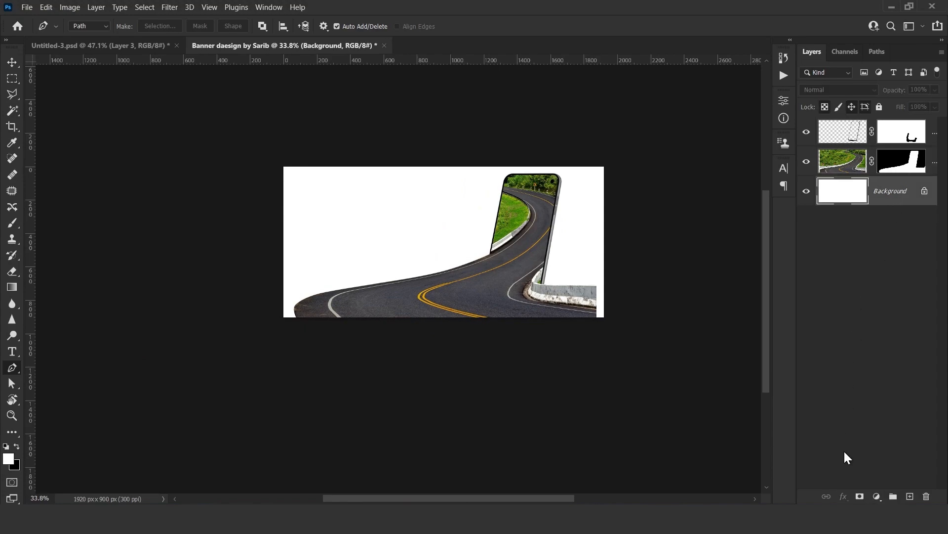
left_click(925, 192)
left_click(843, 496)
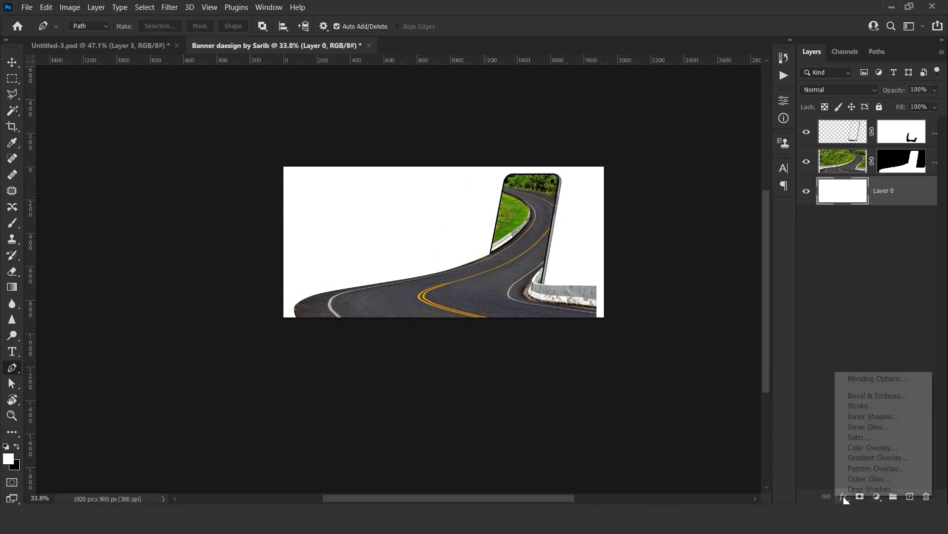
left_click(860, 456)
left_click_drag(635, 183, 722, 179)
left_click_drag(461, 208, 487, 209)
left_click_drag(476, 201, 319, 191)
Step: Set the gradient's color stops to c3cd06 at the start and e8f310 at the end
left_click(791, 251)
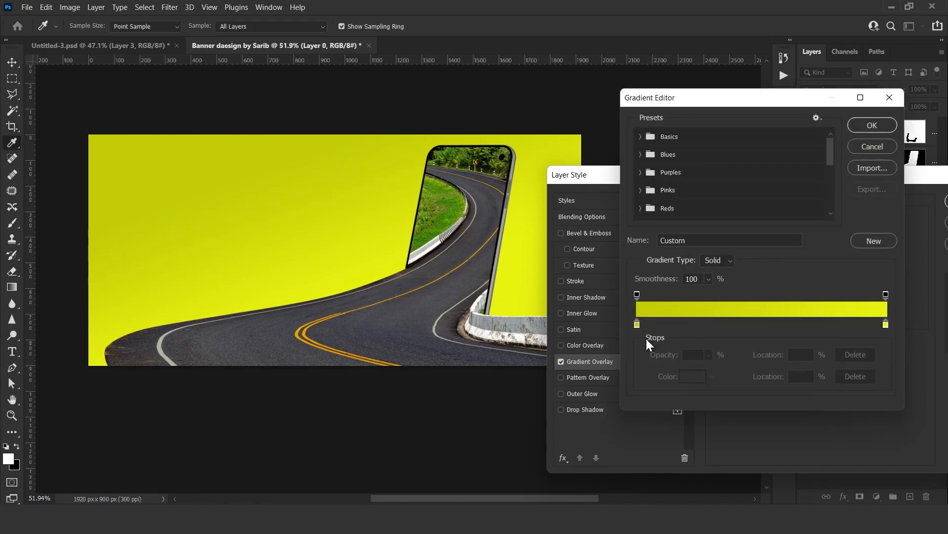
left_click(636, 324)
left_click(690, 377)
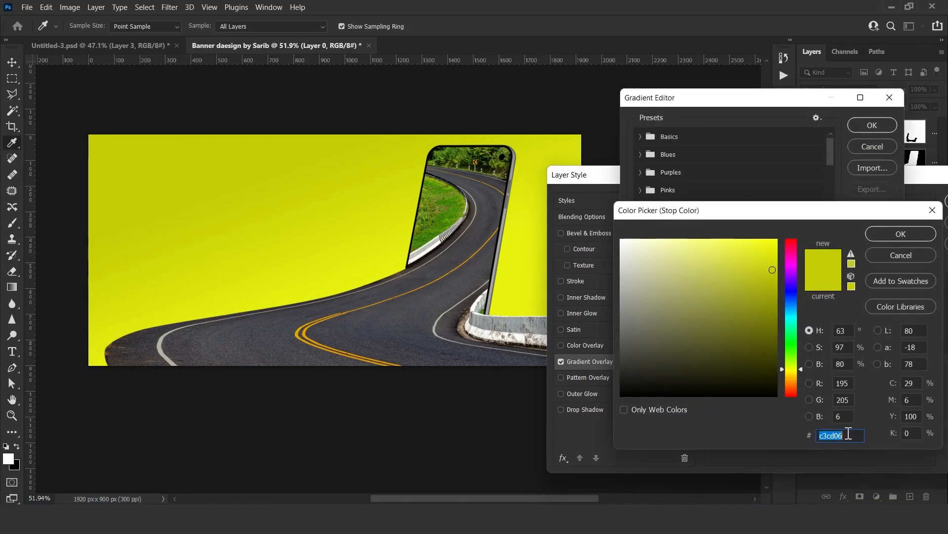
left_click(900, 234)
left_click(885, 324)
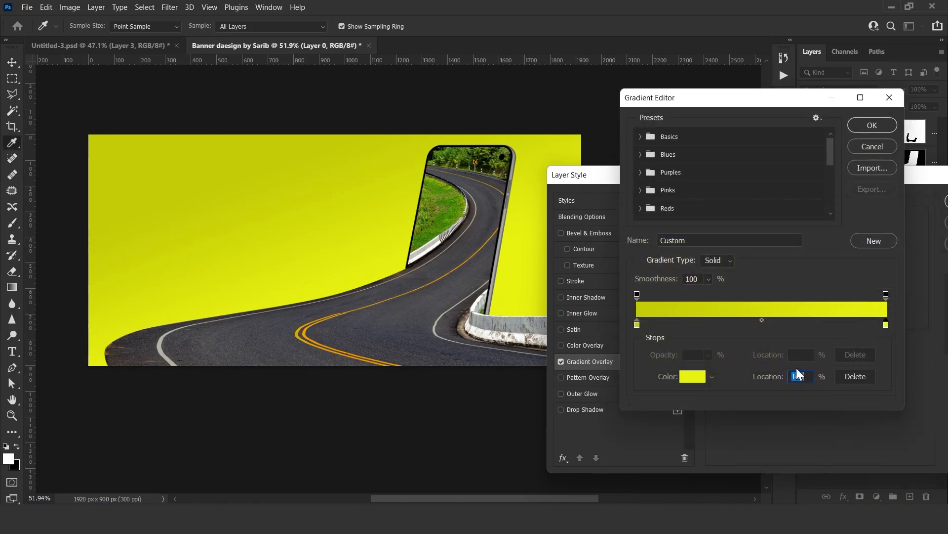
left_click(691, 376)
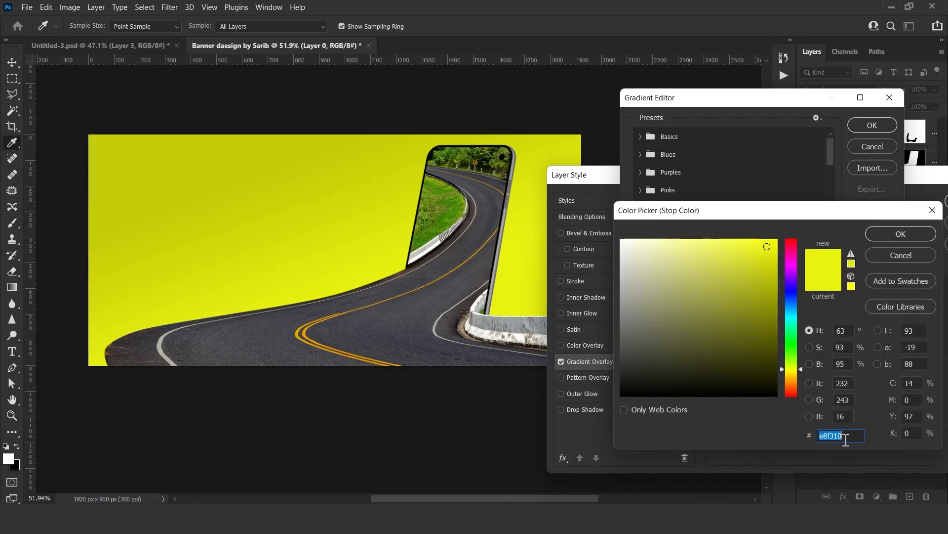
left_click(880, 239)
left_click(872, 127)
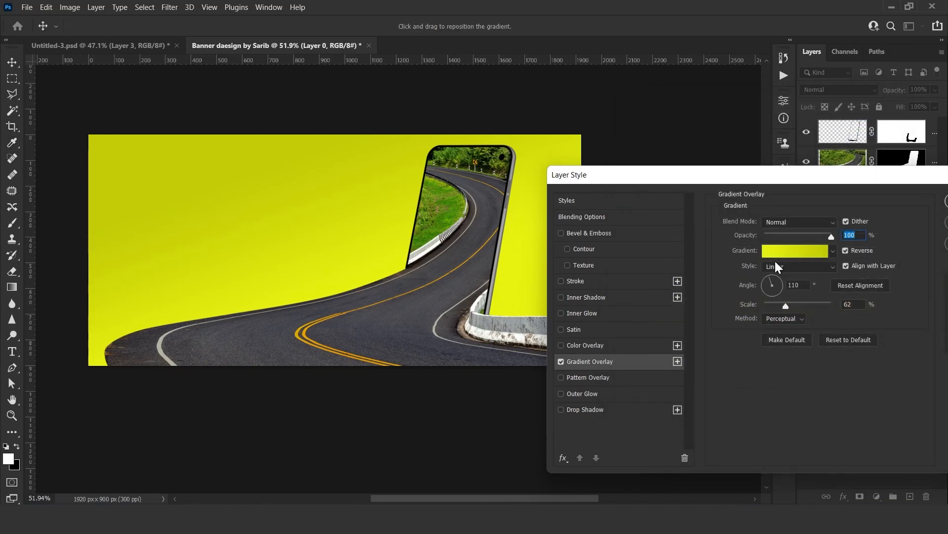
Step: Set the overlay gradient to Linear style with 75% scale and 100% opacity, and apply the layer style
left_click(807, 267)
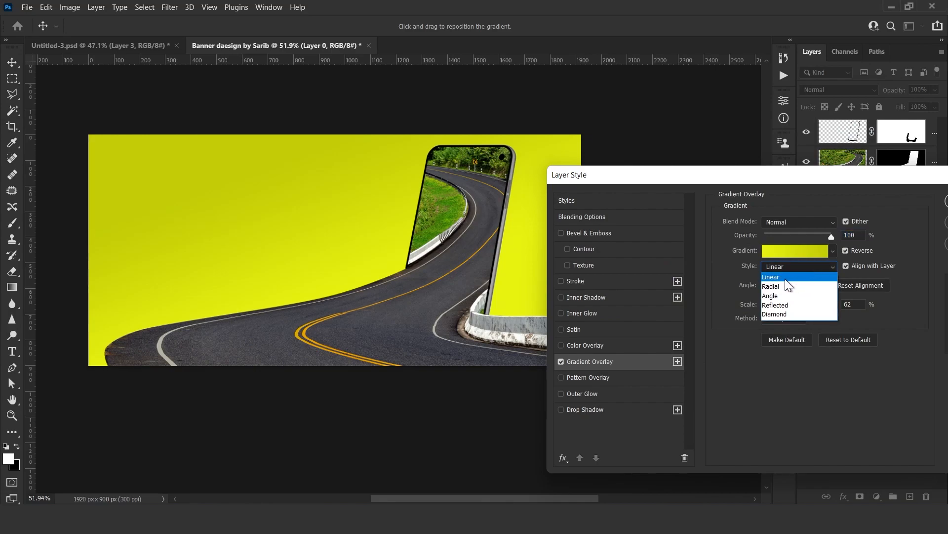
left_click(783, 278)
mouse_move(785, 306)
left_mouse_down()
mouse_move(817, 305)
mouse_move(762, 310)
mouse_move(793, 310)
left_mouse_up()
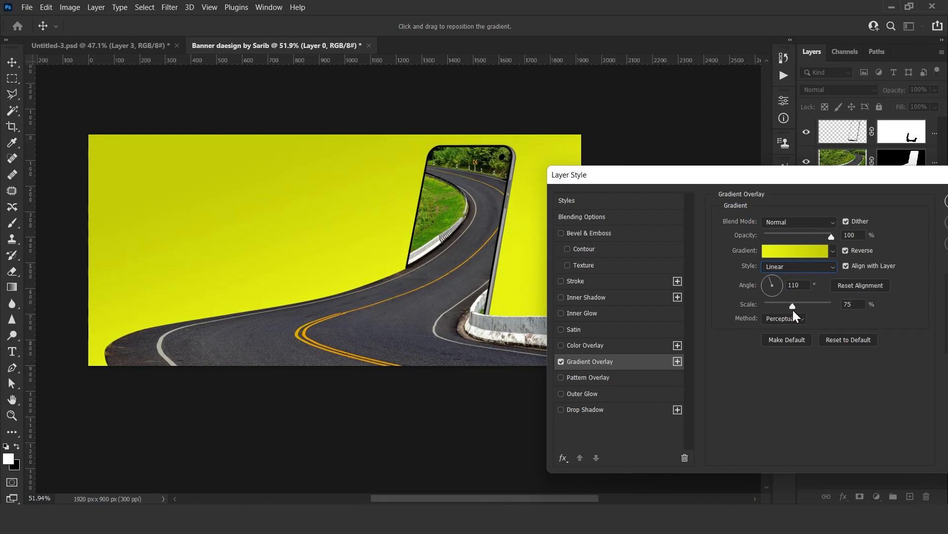
mouse_move(830, 237)
left_mouse_down()
mouse_move(771, 253)
mouse_move(824, 255)
left_mouse_up()
left_click_drag(848, 179, 607, 193)
left_click(737, 221)
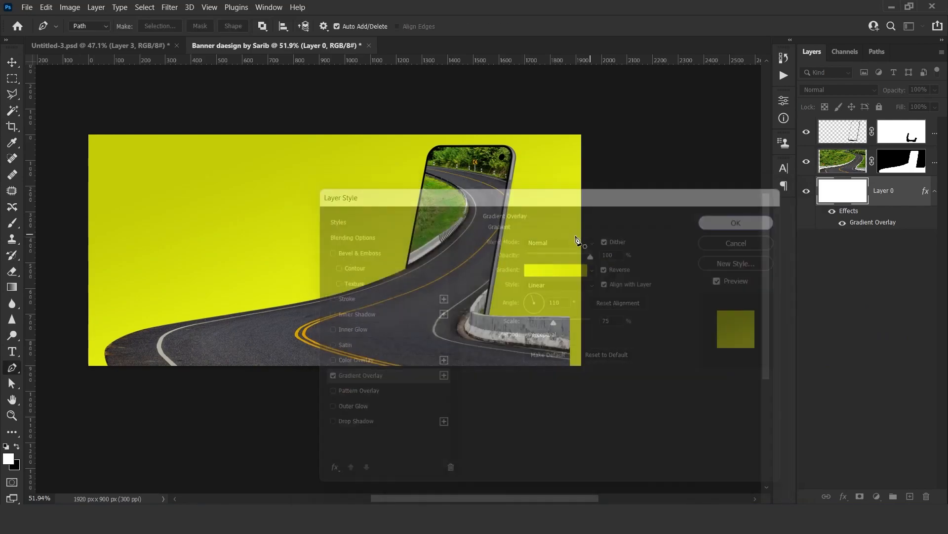
Step: Start Puppet Warp on the Road layer's image and place two pins on the barrier beside the phone's foot
scroll(506, 235, "down", 2)
left_click_drag(469, 306, 479, 275)
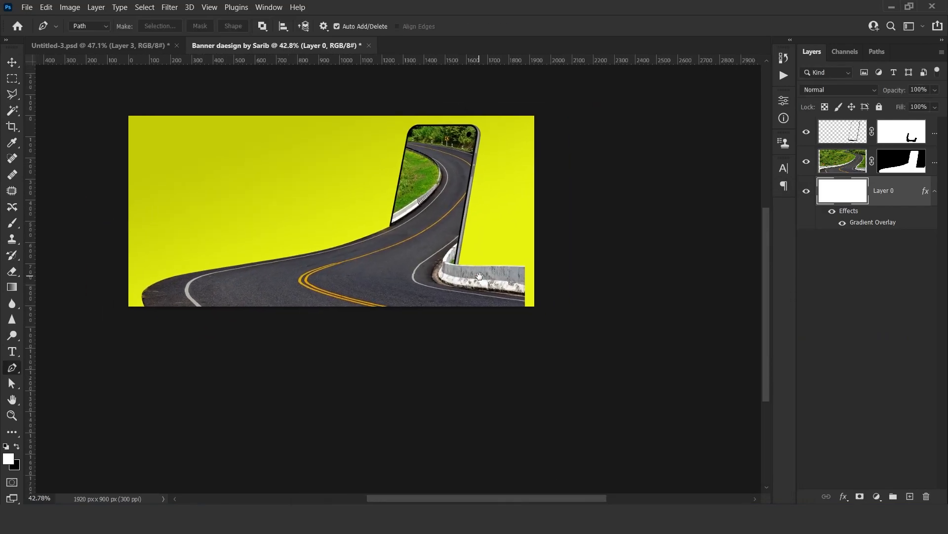
left_click(900, 167)
scroll(532, 282, "up", 5)
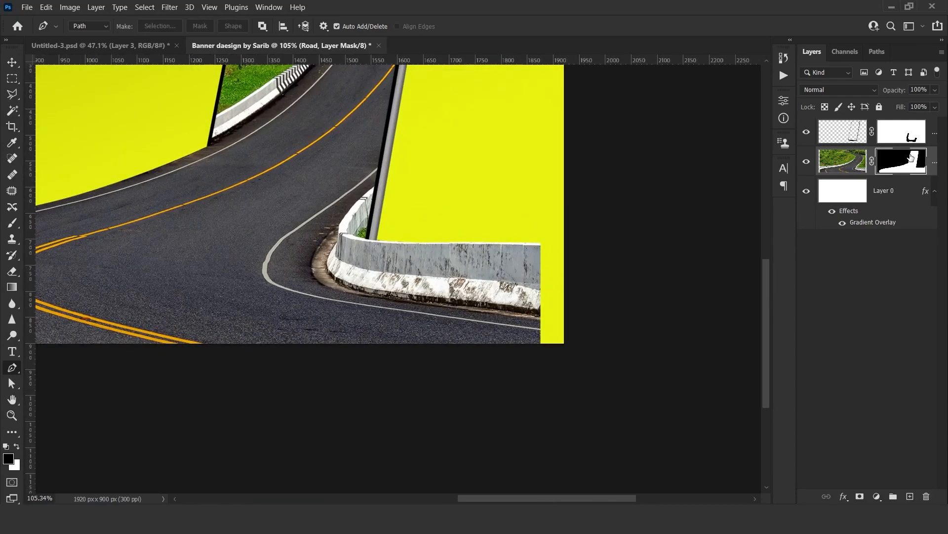
left_click(852, 169)
left_click(806, 162)
left_click(806, 161)
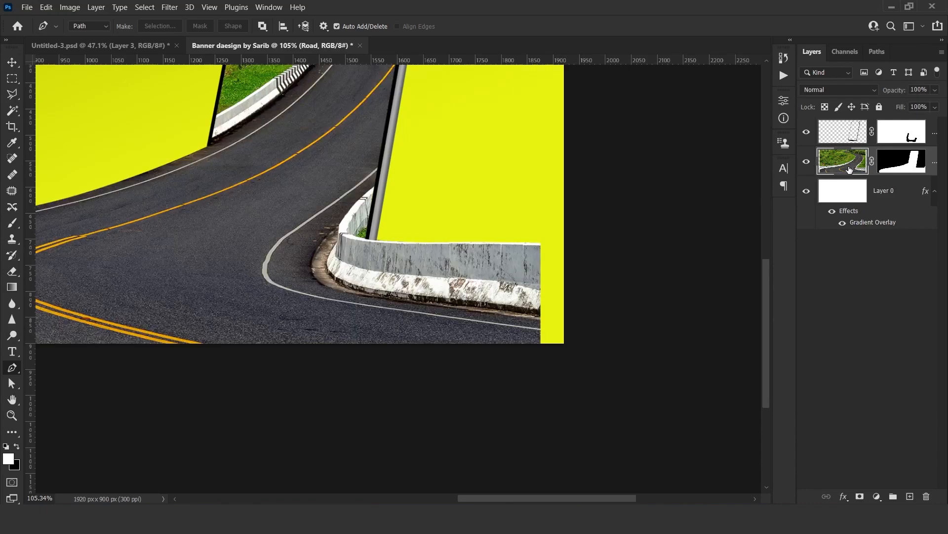
left_click(46, 7)
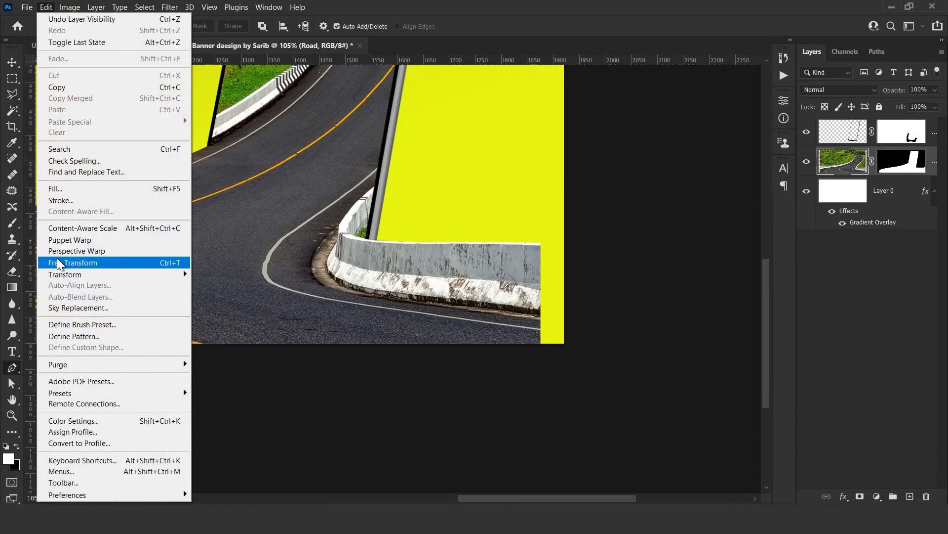
left_click(64, 239)
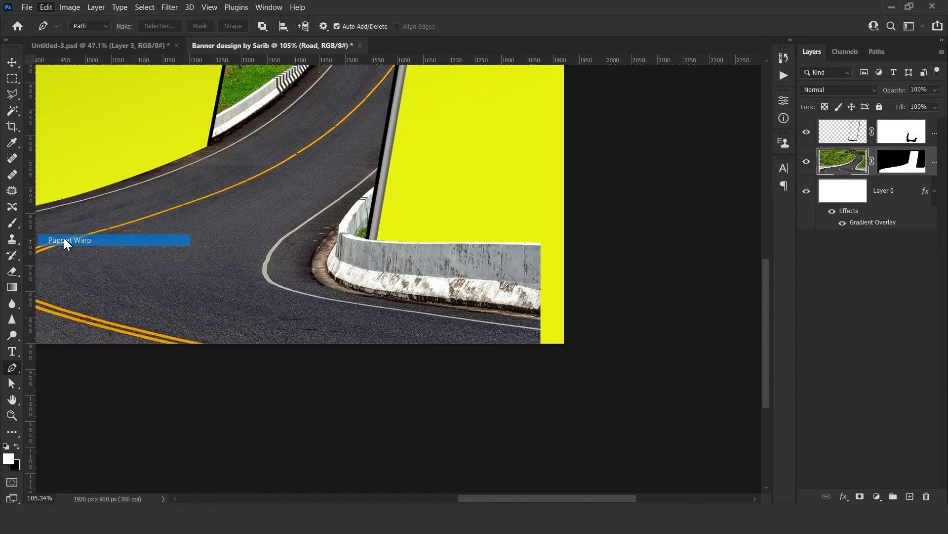
left_click(383, 244)
left_click(383, 272)
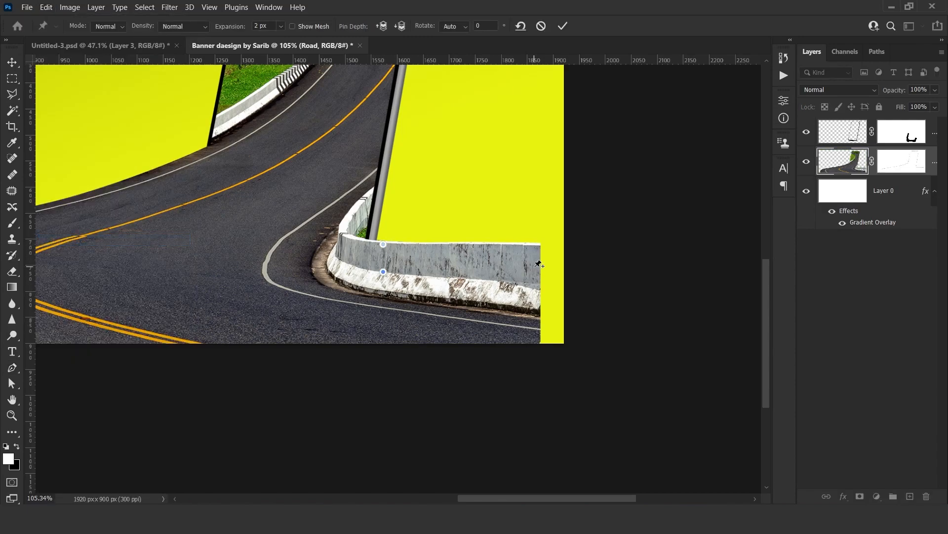
Step: Place anchor pins along the road surface from its far left end to the bend below the phone
left_click_drag(286, 185, 558, 156)
left_click(556, 158)
left_click(308, 185)
left_click(53, 257)
left_click_drag(398, 204, 203, 423)
left_click(352, 131)
Step: Pin the barrier's cut-off right end at its top and base and bend it down into the canvas's lower-right corner
left_click_drag(483, 343, 369, 82)
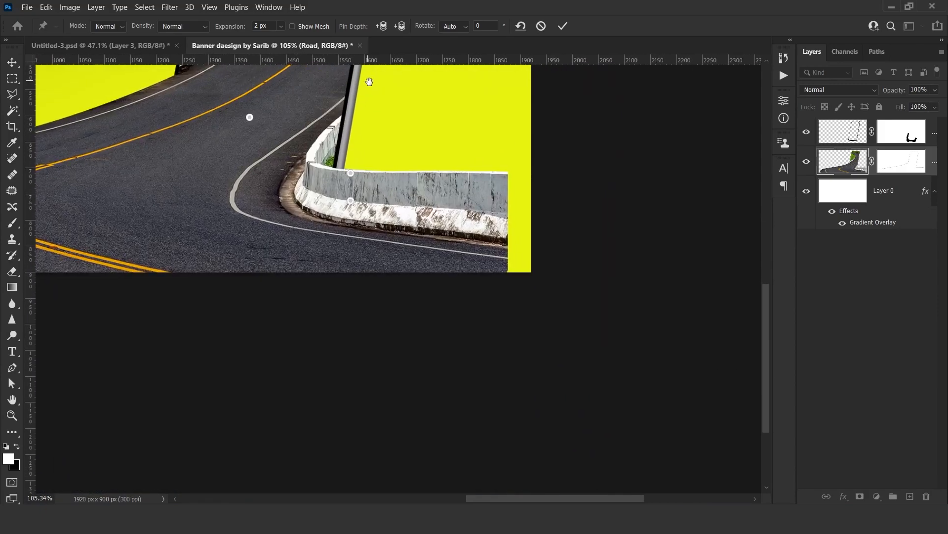
left_click(493, 240)
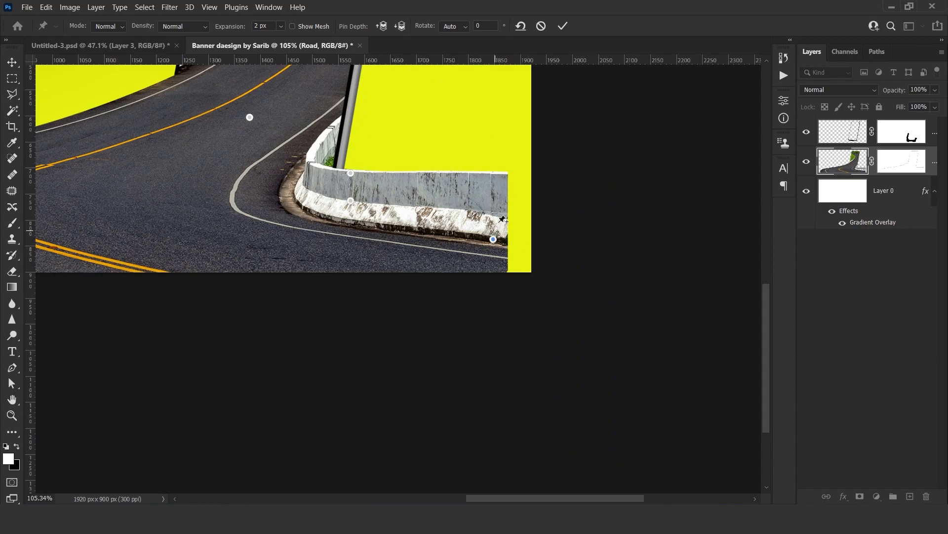
left_click(499, 179)
left_click_drag(500, 180, 487, 268)
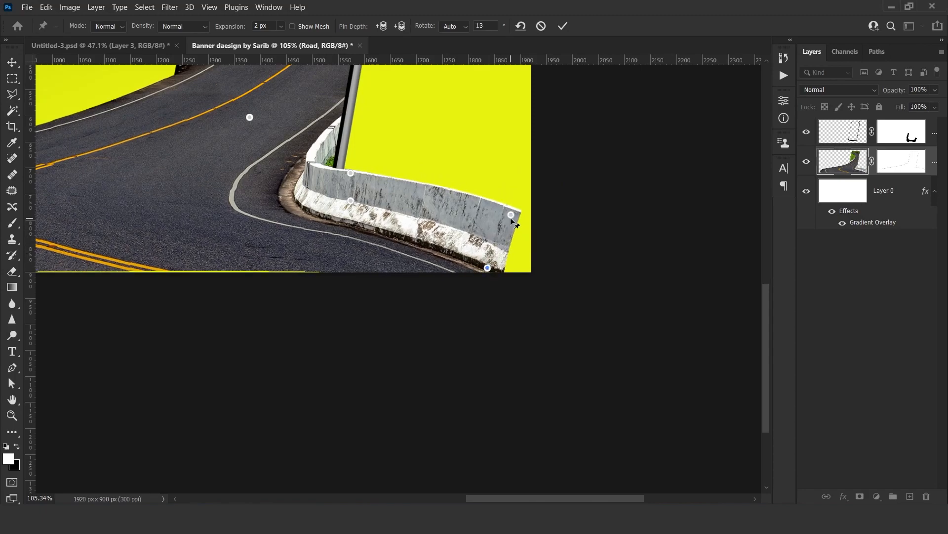
left_click_drag(510, 215, 515, 218)
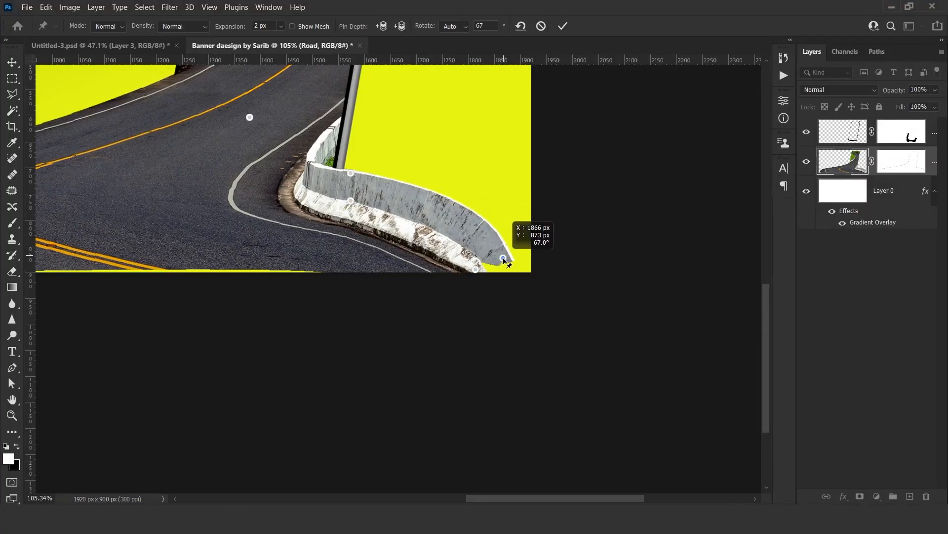
left_click_drag(479, 262, 529, 277)
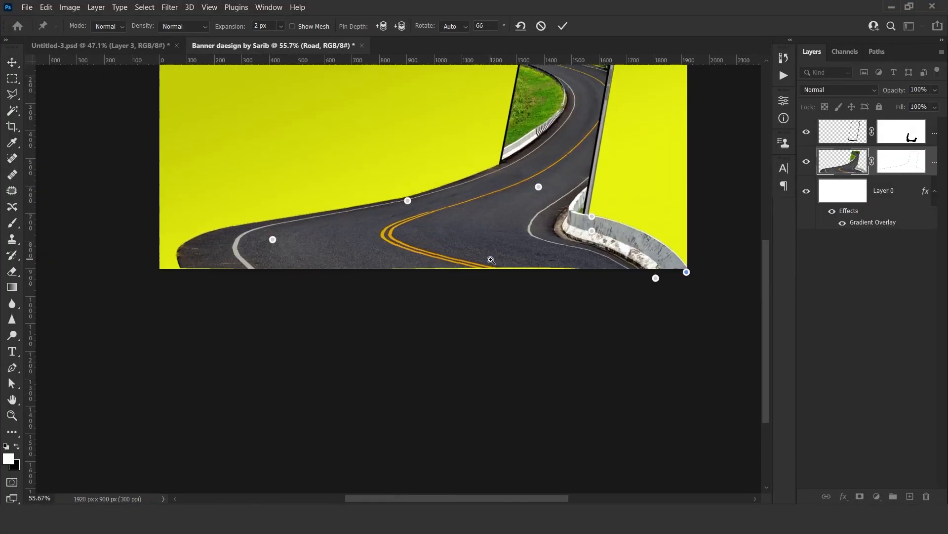
Step: Add pins along the road's lower edge and pull them slightly down to cover the yellow gap at the canvas bottom
left_click_drag(490, 260, 514, 260)
left_click_drag(502, 259, 502, 262)
left_click_drag(567, 256, 568, 260)
left_click_drag(395, 261, 492, 259)
left_click_drag(359, 254, 360, 258)
left_click_drag(231, 254, 231, 257)
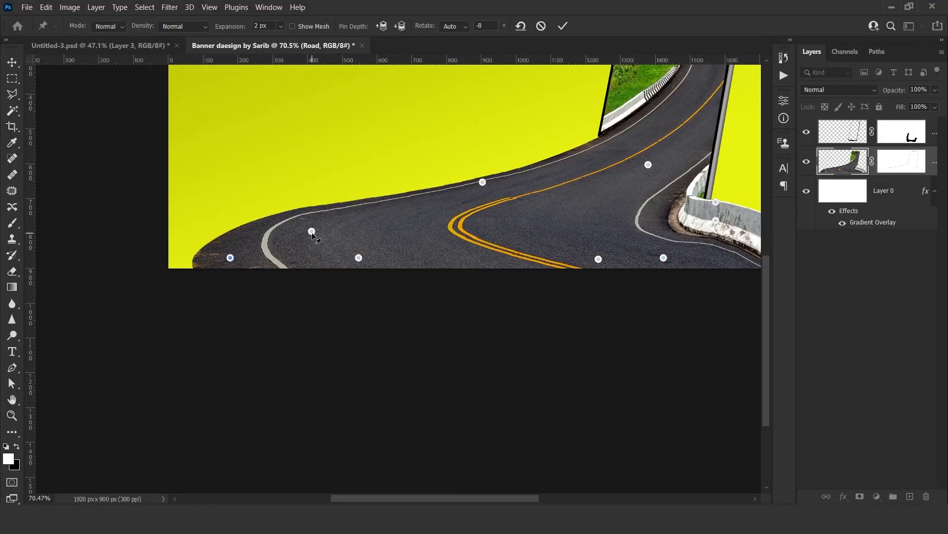
left_click_drag(311, 230, 311, 235)
Step: Nudge the two barrier pins beside the phone's foot slightly downward, undoing the unwanted pin change
left_click_drag(504, 260, 447, 277)
left_click_drag(607, 275, 522, 239)
key("ctrl+z")
left_click_drag(568, 212, 584, 212)
left_click_drag(565, 209, 565, 223)
left_click_drag(566, 193, 593, 219)
left_click_drag(565, 180, 565, 196)
Step: Add a pin on the road edge below the barrier and pull it slightly down towards the canvas bottom
left_click(570, 310)
key("Return")
left_click_drag(580, 301, 580, 306)
left_click_drag(575, 179, 557, 267)
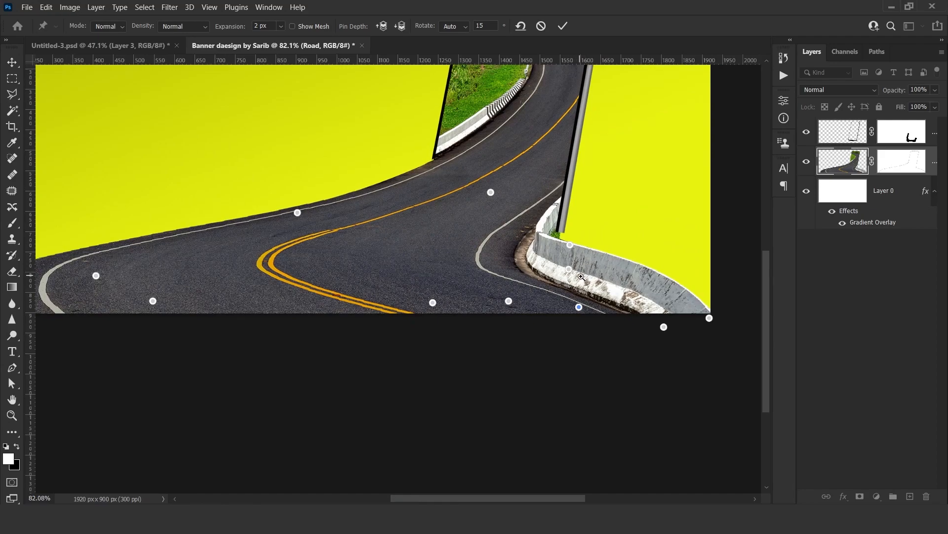
left_click(586, 273)
left_click_drag(423, 244, 513, 249)
left_click_drag(512, 249, 499, 258)
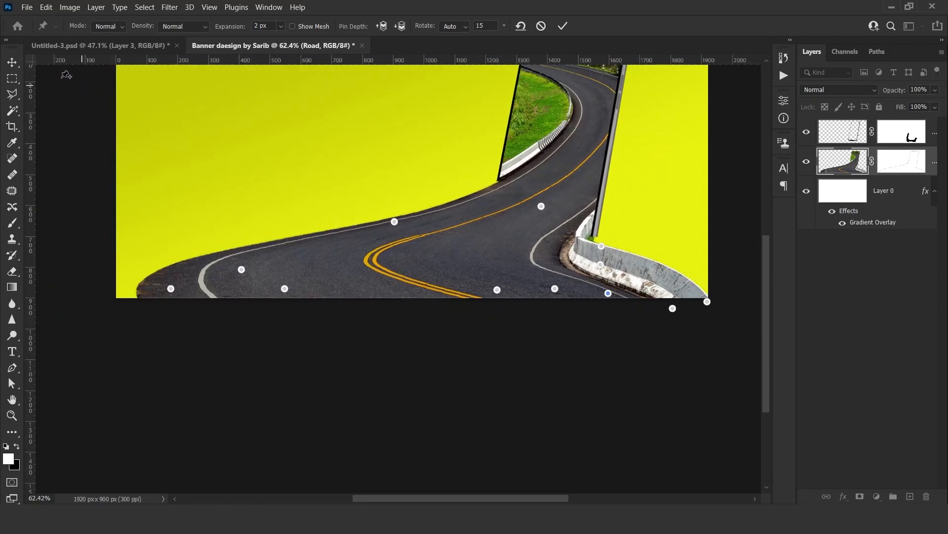
Step: Apply the puppet warp to the road layer
left_click(564, 26)
key("p")
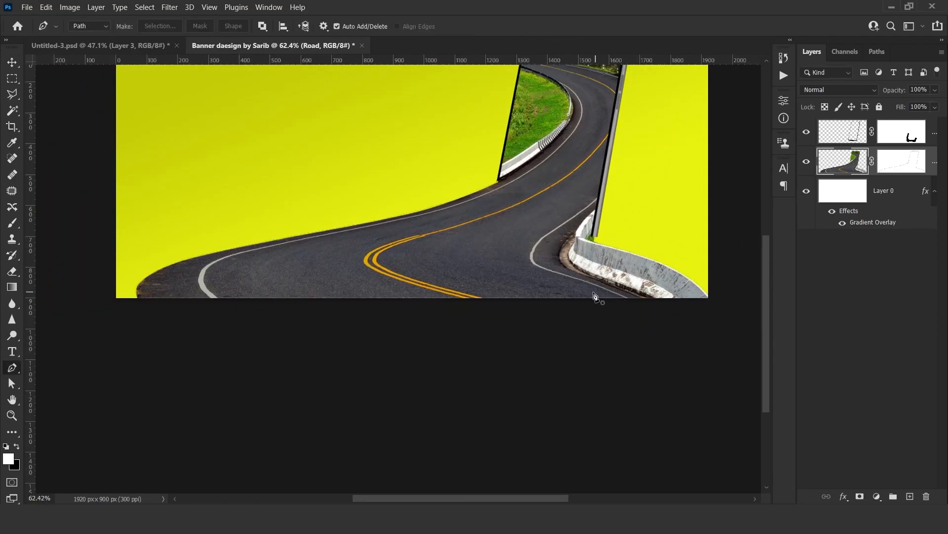
scroll(546, 238, "down", 3)
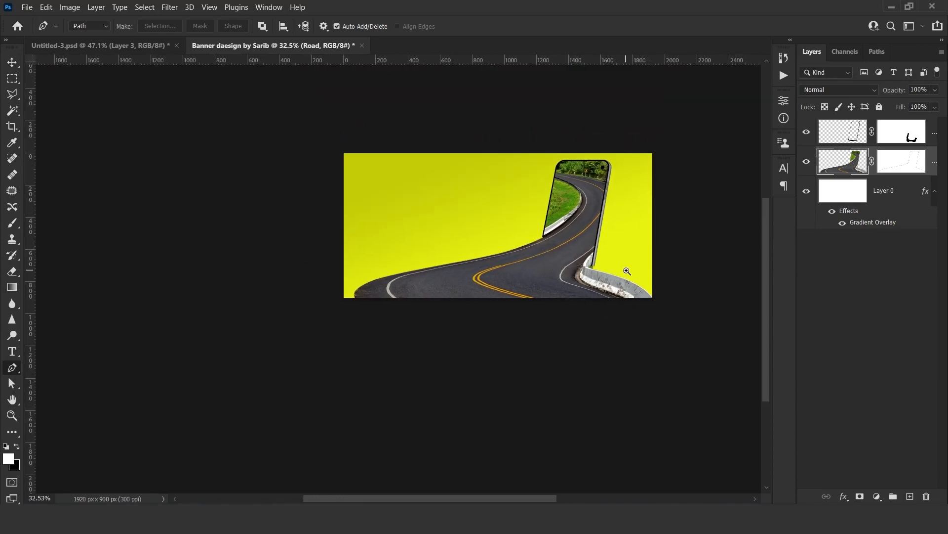
scroll(627, 271, "up", 4)
scroll(570, 286, "up", 5)
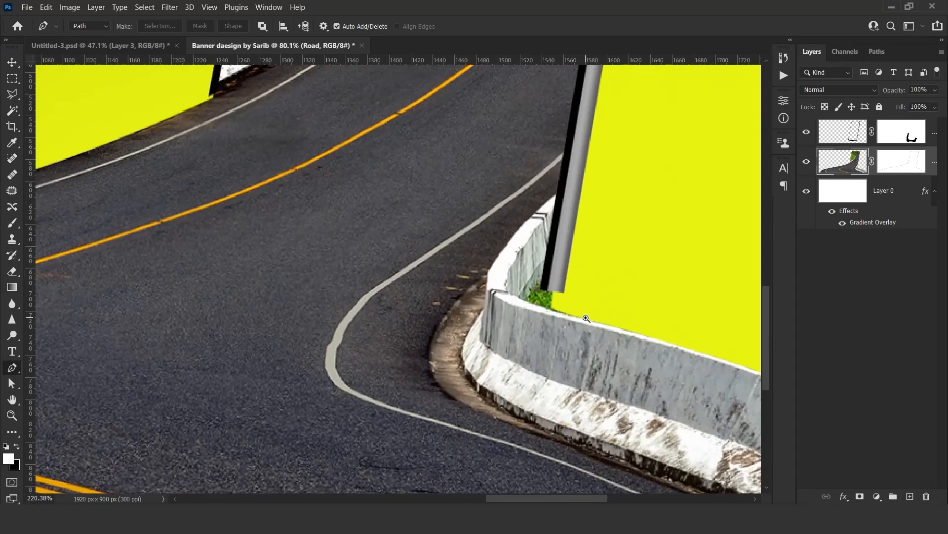
Step: Paint on the phone's layer mask so the phone's foot reaches down to the barrier's top edge and covers the green fringe
key("v")
left_click(712, 199)
left_click(808, 139)
left_click(809, 138)
left_click(914, 138)
key("x")
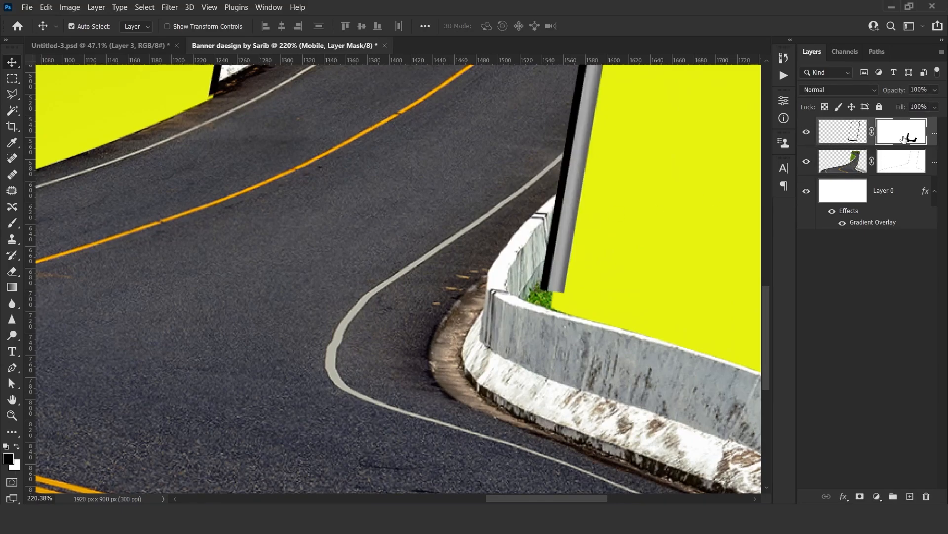
key("b")
mouse_move(553, 264)
left_mouse_down()
mouse_move(549, 302)
mouse_move(567, 265)
mouse_move(554, 326)
left_mouse_up()
scroll(558, 338, "up", 3)
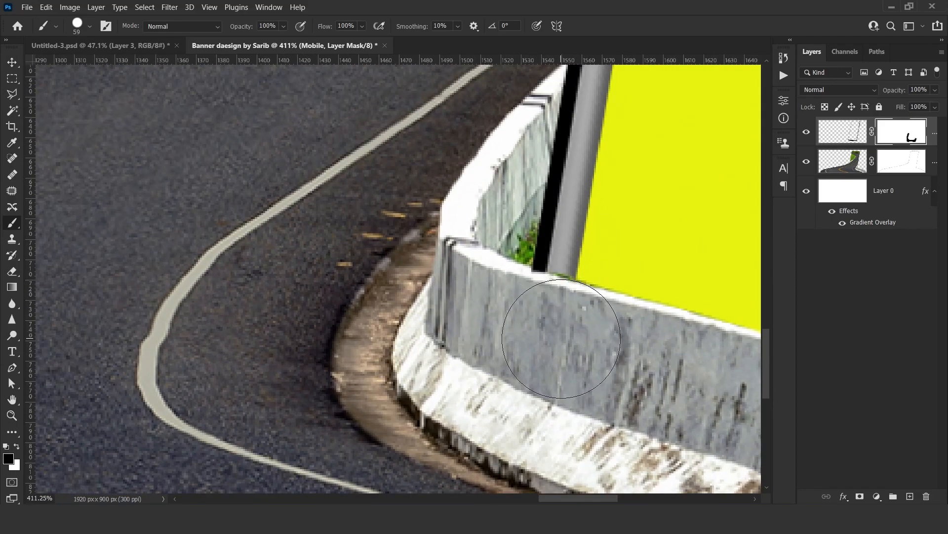
scroll(572, 333, "up", 3)
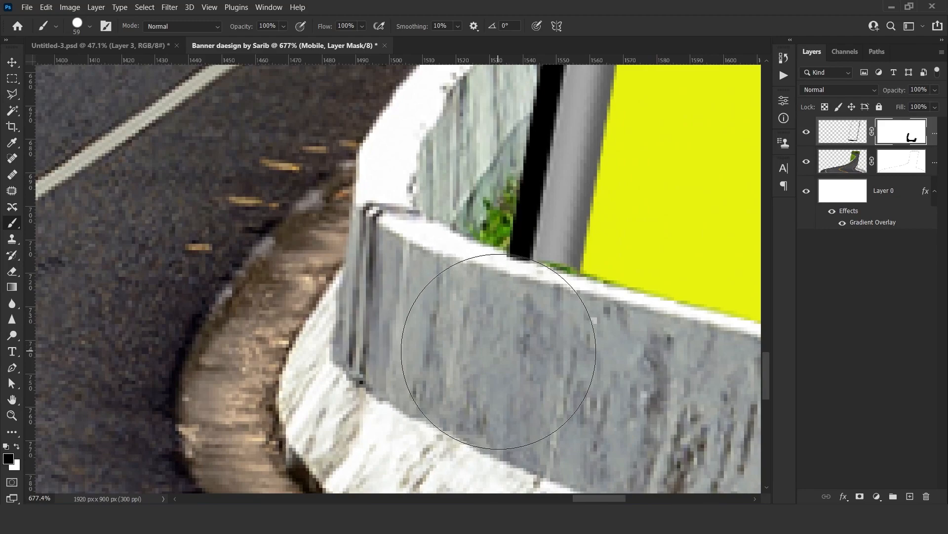
key("x")
left_click_drag(562, 275, 608, 165)
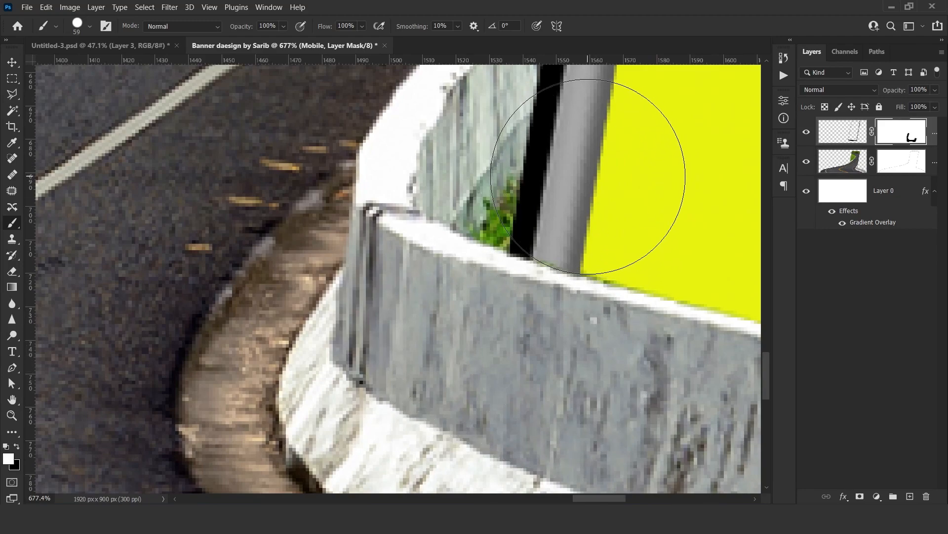
Step: Inspect the joins between the phone frame, road and barrier up close and across the whole banner
scroll(564, 165, "down", 10)
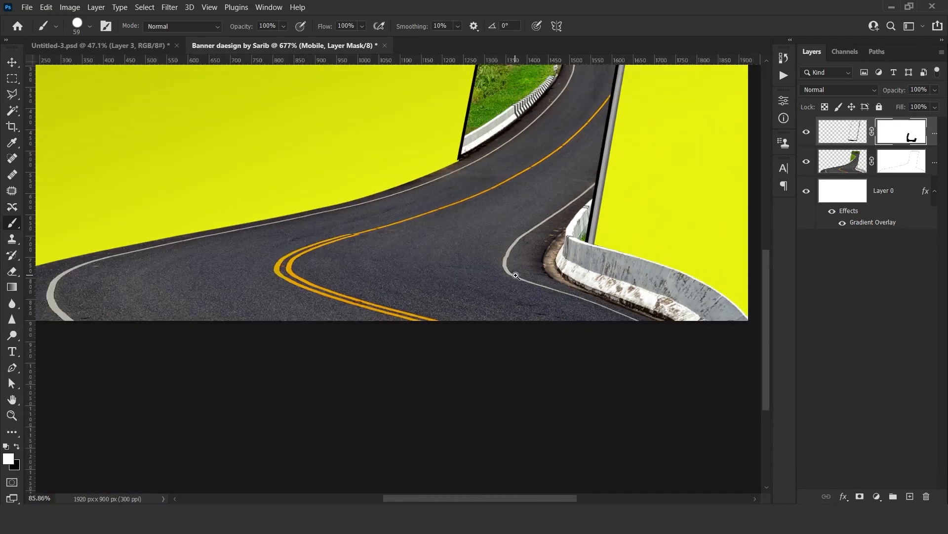
left_click_drag(546, 303, 596, 318)
scroll(530, 300, "down", 1)
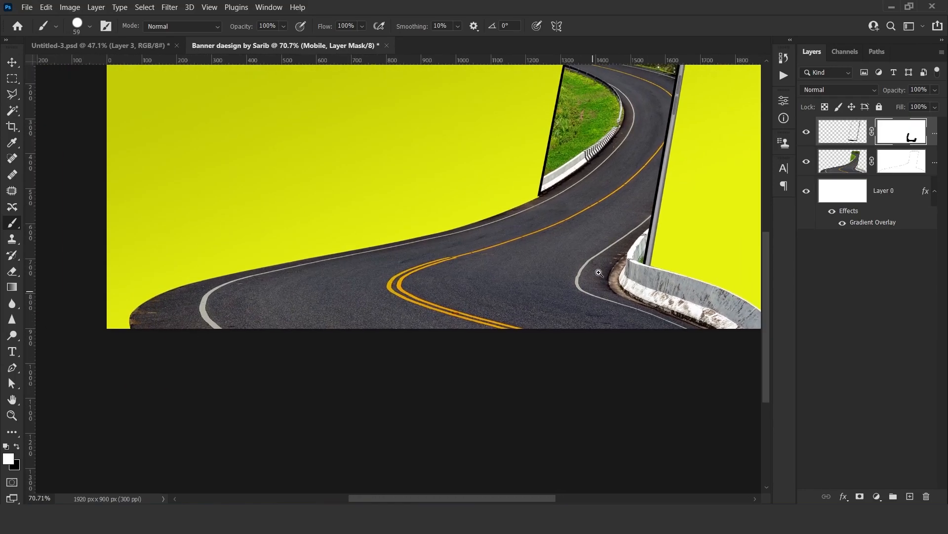
scroll(582, 276, "down", 3)
left_click_drag(582, 276, 611, 260)
scroll(498, 275, "up", 5)
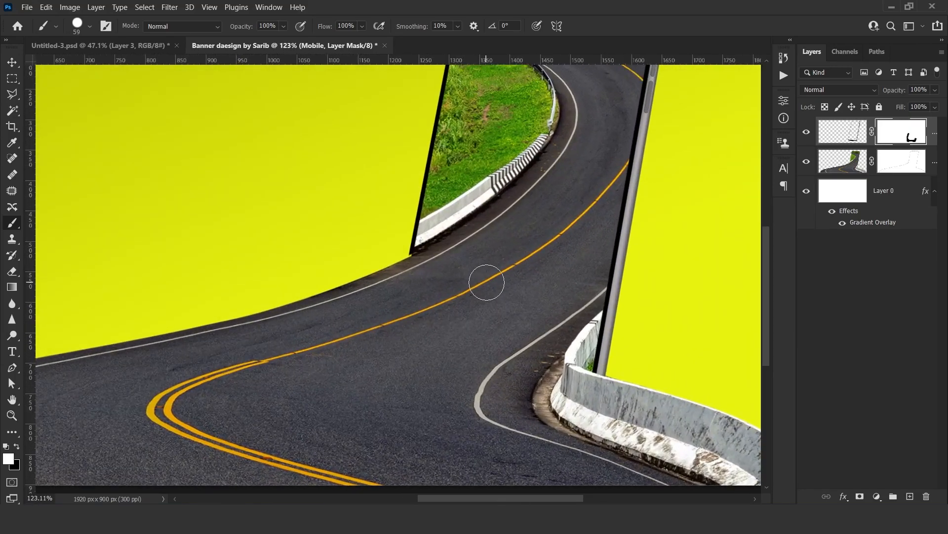
scroll(529, 256, "down", 2)
scroll(509, 277, "up", 8)
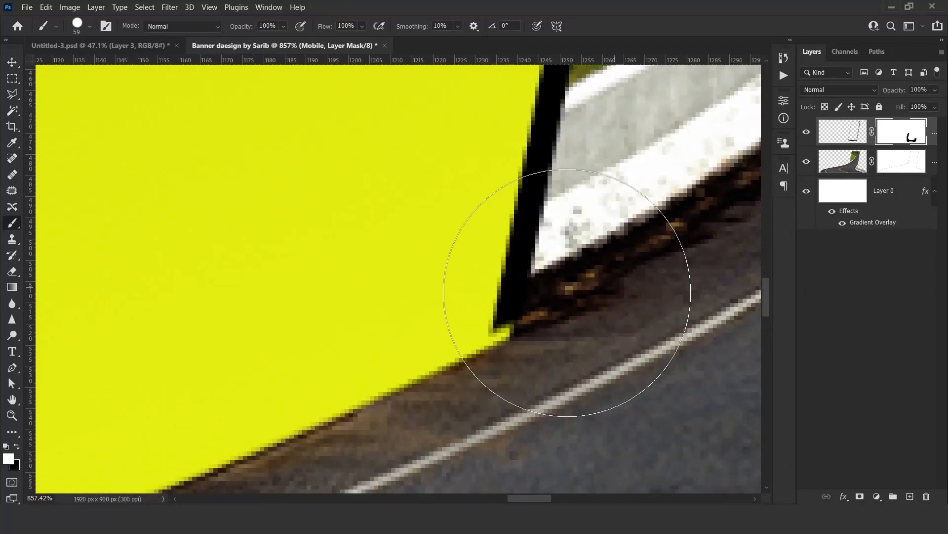
scroll(507, 285, "down", 7)
key("x")
key("v")
scroll(559, 288, "down", 1)
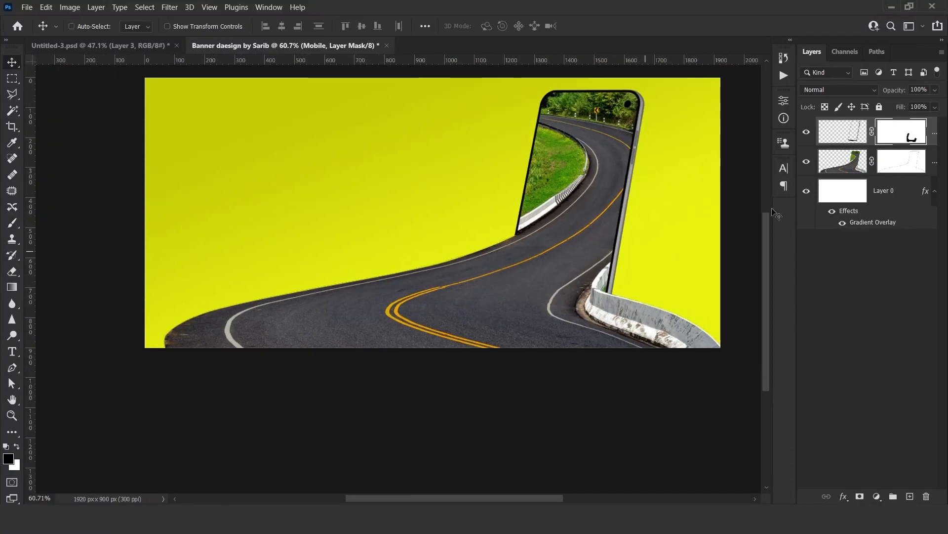
Step: Add a Hue/Saturation adjustment clipped to the road layer, shifting the orange lane lines to yellow and making the grass a stronger green
left_click(855, 165)
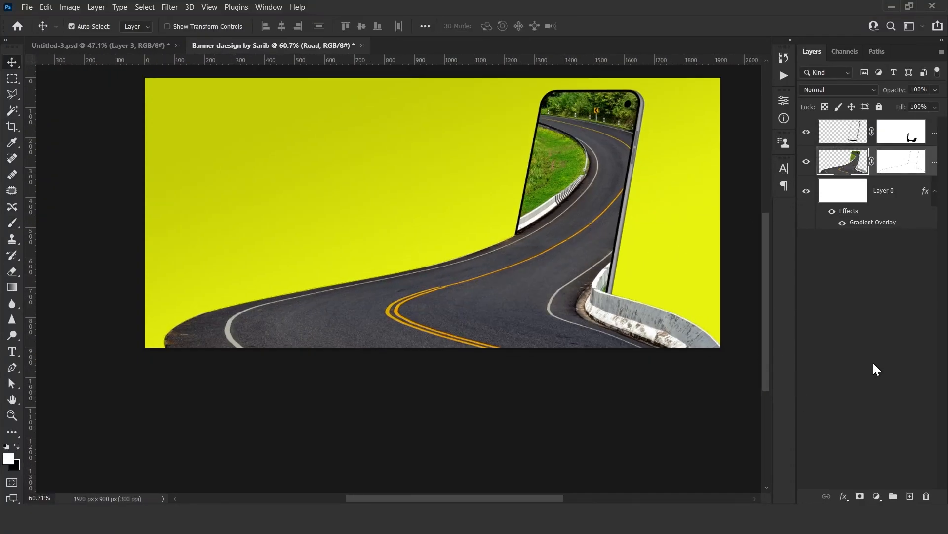
left_click(806, 162)
left_click(807, 162)
left_click(878, 496)
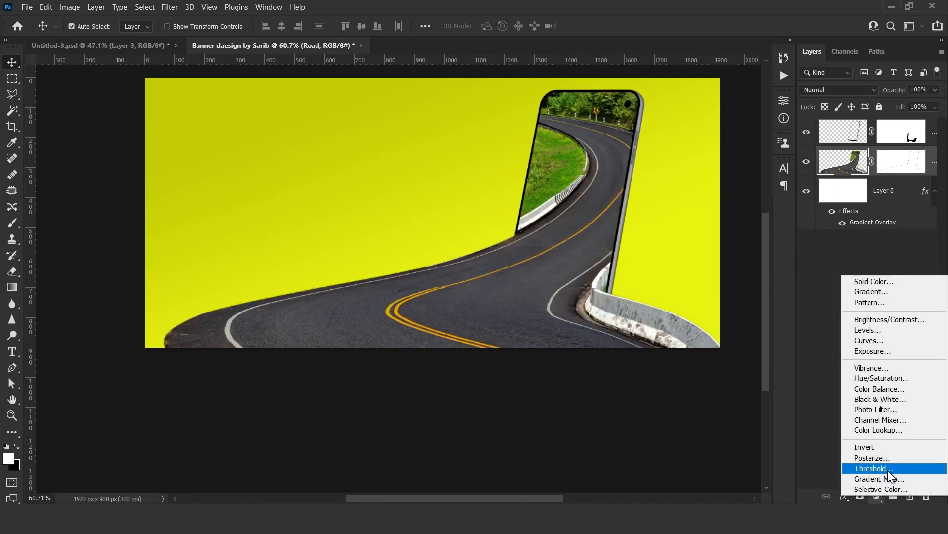
left_click(882, 376)
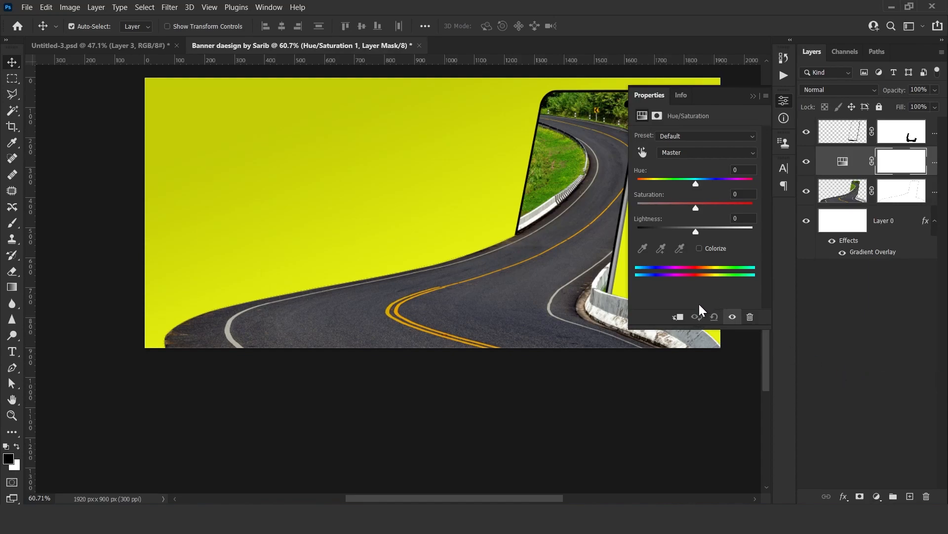
left_click(679, 318)
left_click_drag(696, 184, 696, 231)
left_click_drag(517, 210, 377, 260)
left_click(269, 106)
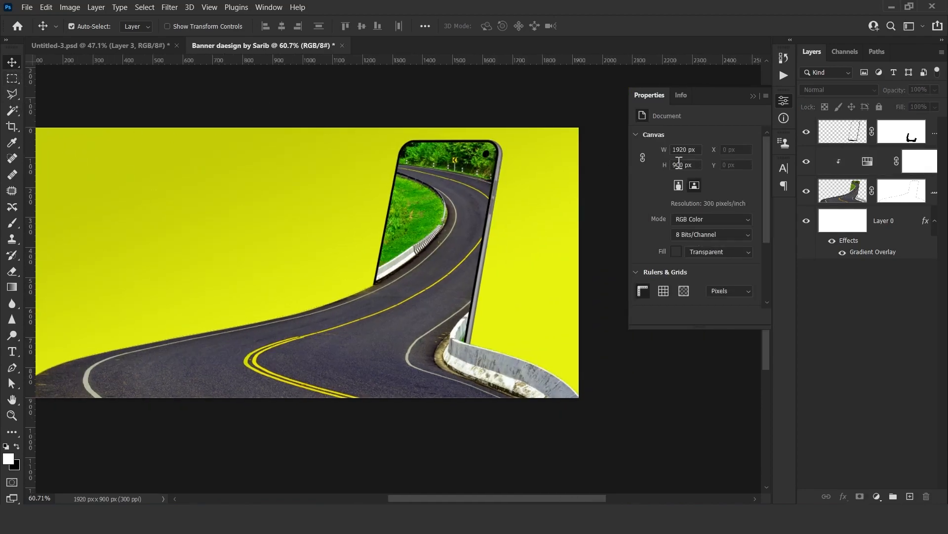
Step: Target the road layer image and set up the Mixer Brush with its flow at 20%
left_click(843, 199)
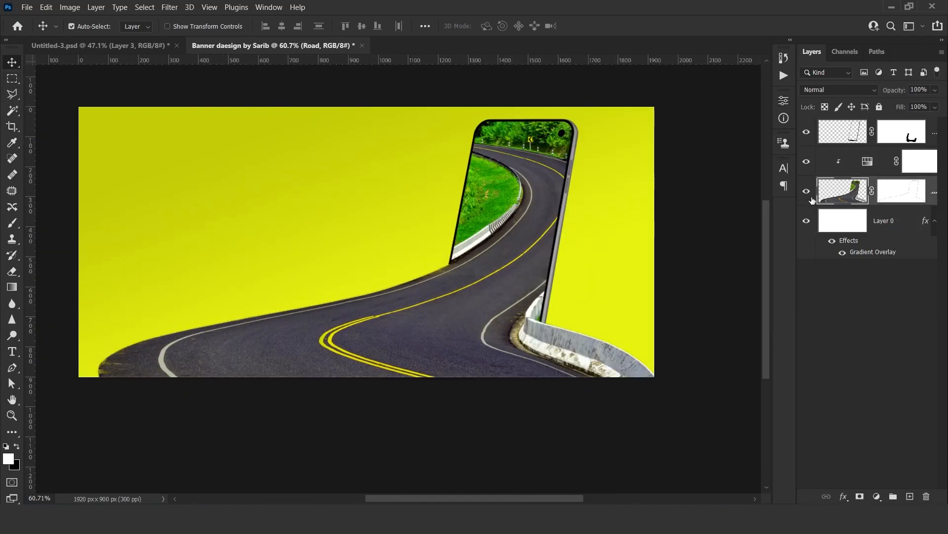
left_click(806, 195)
left_click(806, 195)
left_click_drag(598, 370, 651, 366)
left_click(807, 193)
left_click(807, 193)
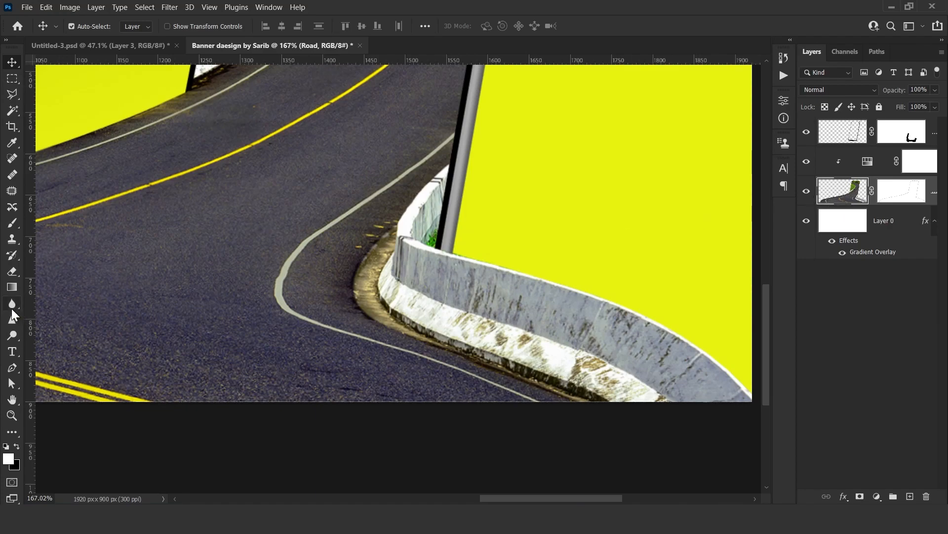
left_click(14, 434)
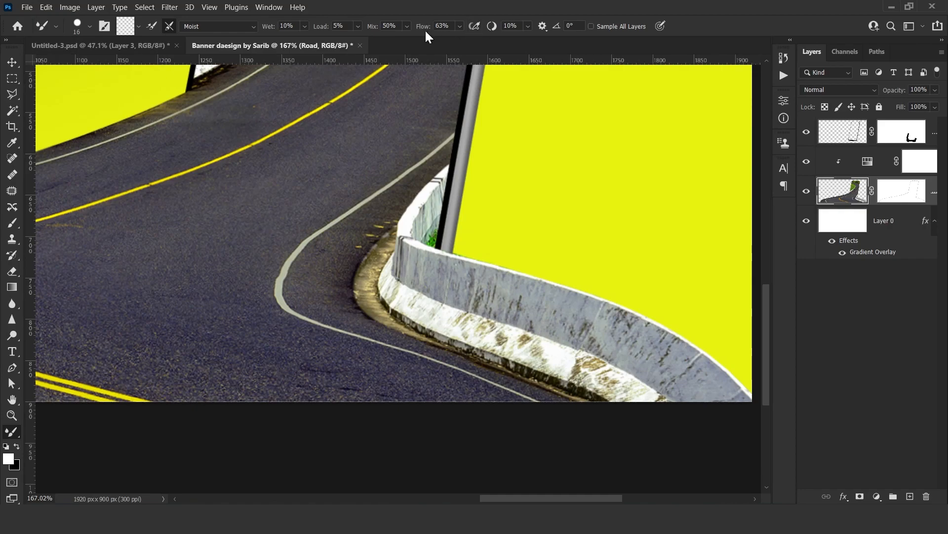
left_click_drag(426, 27, 404, 30)
scroll(407, 286, "up", 5)
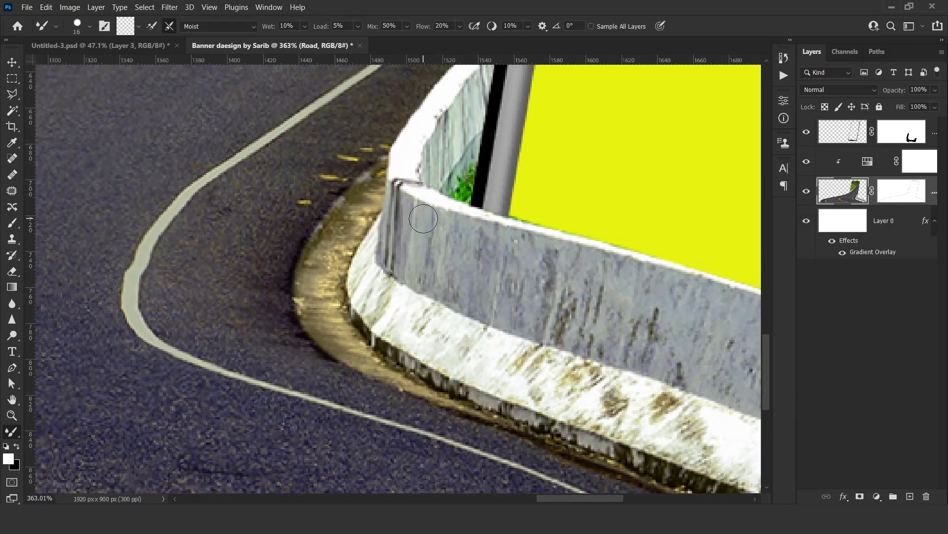
Step: Enlarge to a soft 45 px brush and blend out the dark streaks on the barrier's grey wall
key("bracketright")
key("bracketright")
key("bracketright")
key("bracketright")
key("bracketright")
key("bracketright")
right_click(441, 251)
left_click(519, 402)
mouse_move(422, 222)
left_mouse_down()
mouse_move(466, 285)
mouse_move(426, 250)
mouse_move(556, 277)
mouse_move(665, 348)
left_mouse_up()
left_click_drag(503, 315, 434, 263)
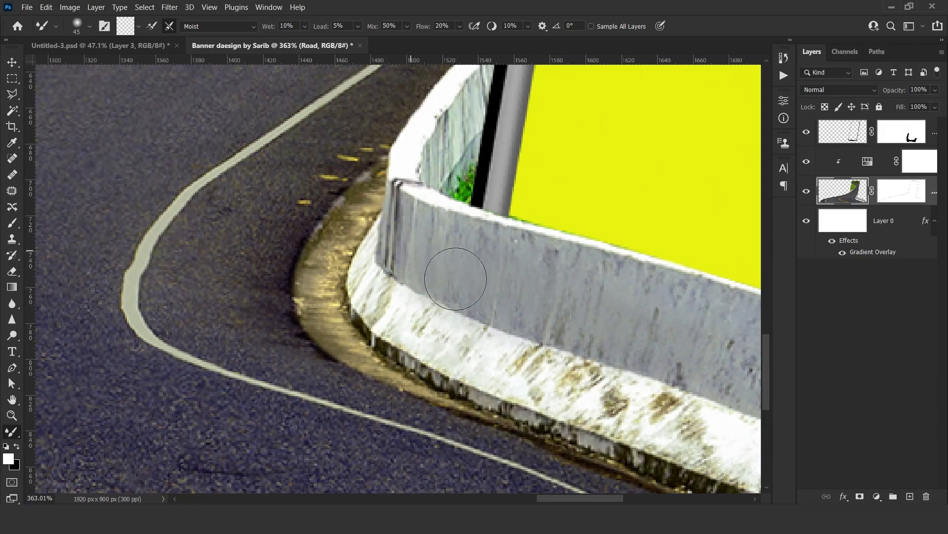
left_click_drag(604, 340, 298, 194)
mouse_move(208, 149)
left_mouse_down()
mouse_move(402, 237)
mouse_move(365, 207)
mouse_move(465, 233)
mouse_move(322, 168)
mouse_move(417, 201)
mouse_move(548, 285)
mouse_move(465, 219)
left_mouse_up()
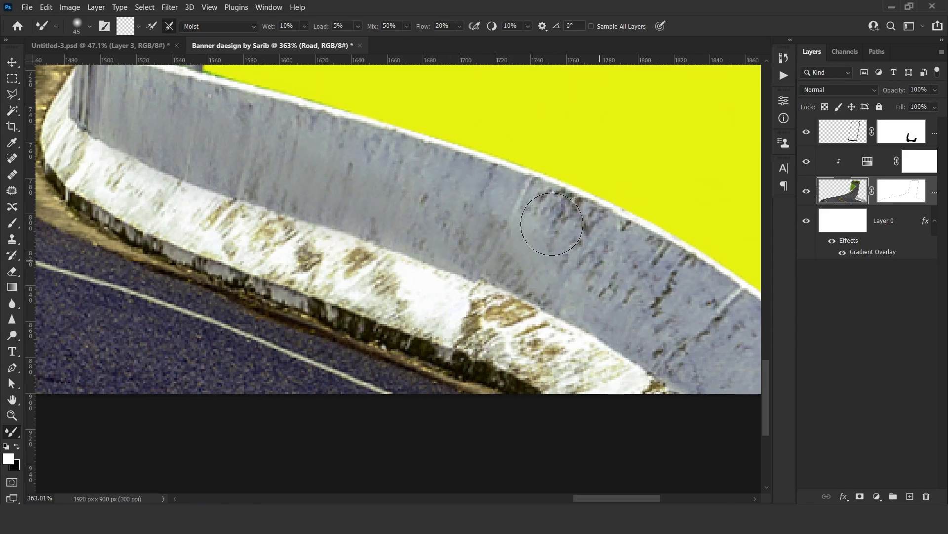
left_click_drag(653, 310, 525, 234)
mouse_move(576, 242)
left_mouse_down()
mouse_move(451, 159)
mouse_move(540, 198)
left_mouse_up()
Step: Reduce the brush to 36 px and blend the stains on the barrier's right end and white base
key("bracketleft")
left_click_drag(457, 299, 559, 347)
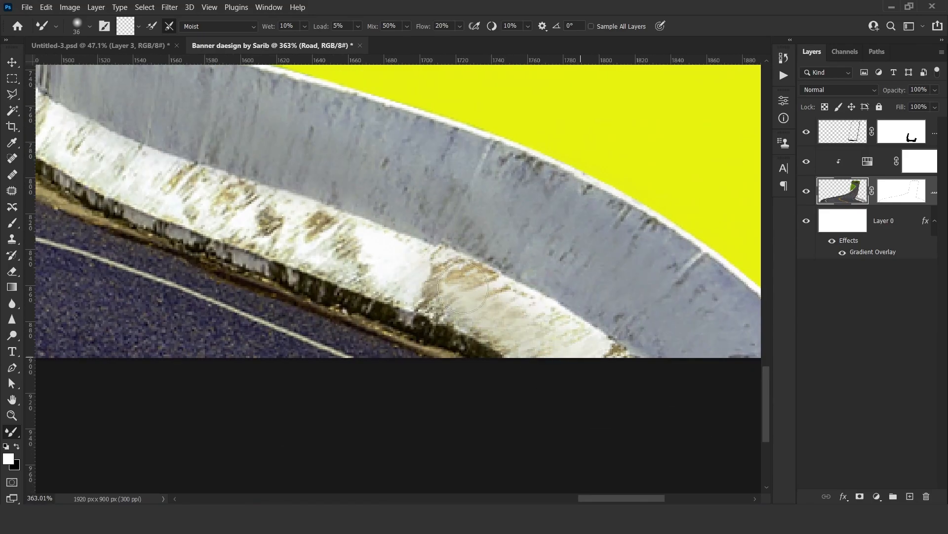
left_click_drag(431, 200, 725, 295)
left_click_drag(645, 333, 689, 385)
left_click_drag(524, 323, 373, 256)
left_click_drag(385, 197, 425, 197)
left_click_drag(445, 99, 340, 307)
Step: Use a 23 px brush to smooth the remaining marks on the barrier beside the phone's foot and along its white base
key("bracketleft")
key("bracketleft")
left_click_drag(355, 275, 302, 343)
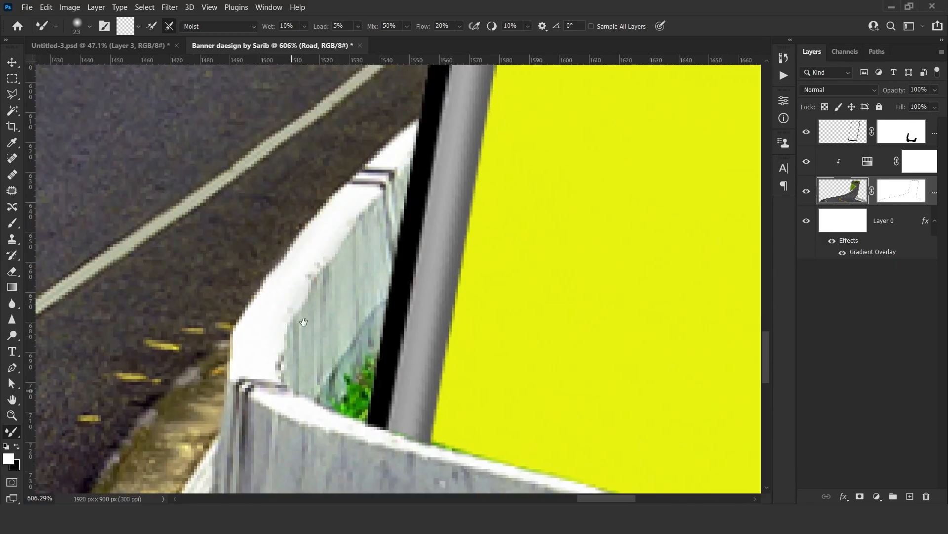
left_click_drag(439, 419, 351, 168)
left_click_drag(435, 464, 345, 214)
mouse_move(652, 358)
left_mouse_down()
mouse_move(571, 361)
mouse_move(608, 363)
left_mouse_up()
mouse_move(286, 205)
left_mouse_down()
mouse_move(508, 284)
mouse_move(317, 221)
left_mouse_up()
left_click_drag(555, 381, 611, 398)
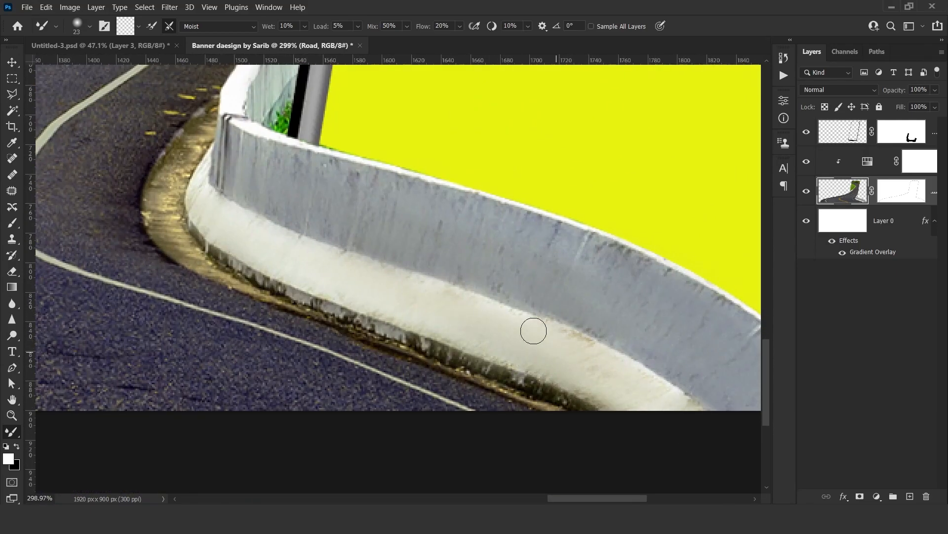
left_click_drag(418, 337, 374, 314)
left_click_drag(697, 424, 633, 424)
left_click_drag(528, 301, 610, 302)
key("ctrl+0")
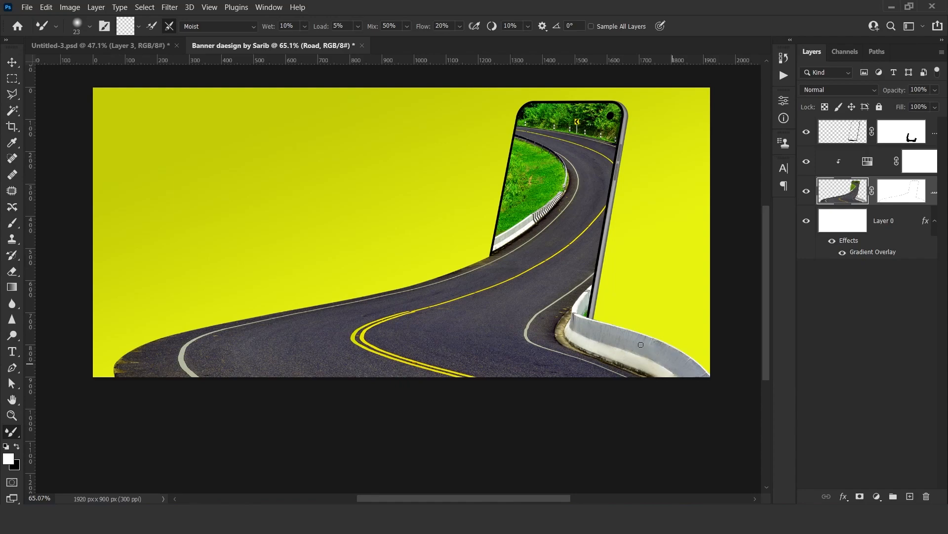
left_click_drag(608, 335, 597, 344)
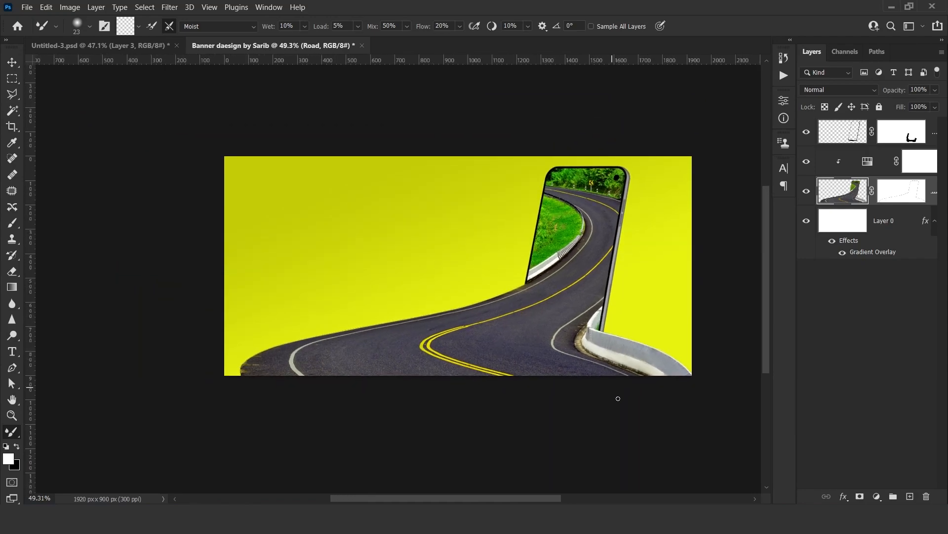
Step: Place the yellow taxi car image from the file folder into the banner above the phone layer
key("v")
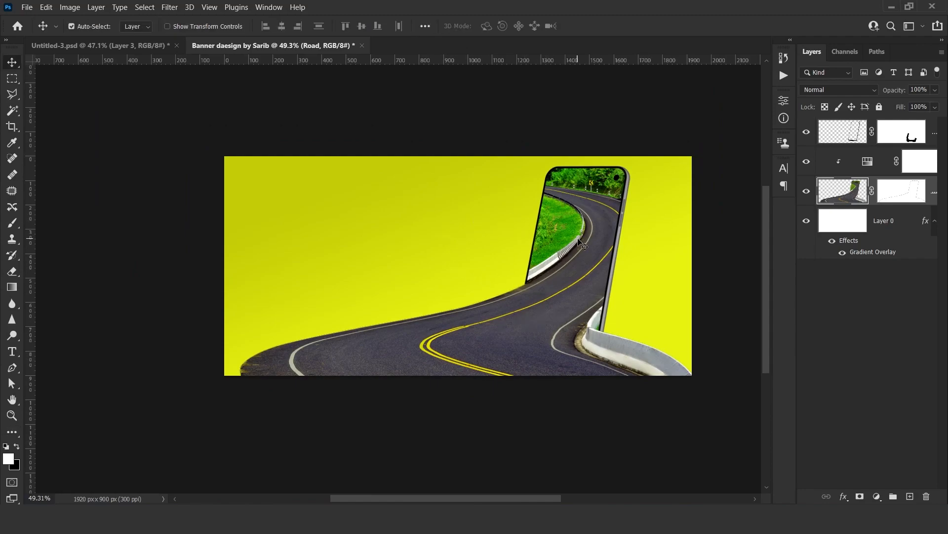
left_click(700, 123)
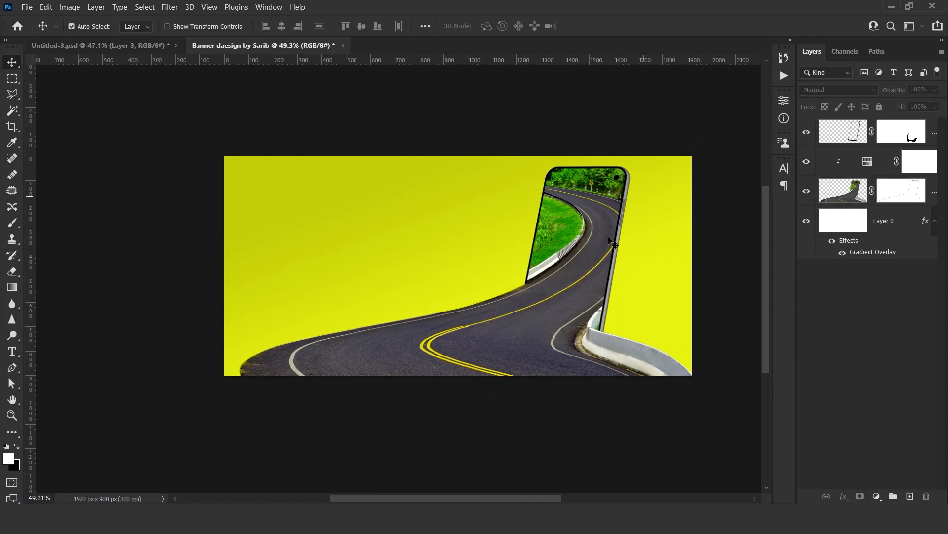
key("alt+Tab")
left_click_drag(153, 123, 429, 259)
key("alt+Tab")
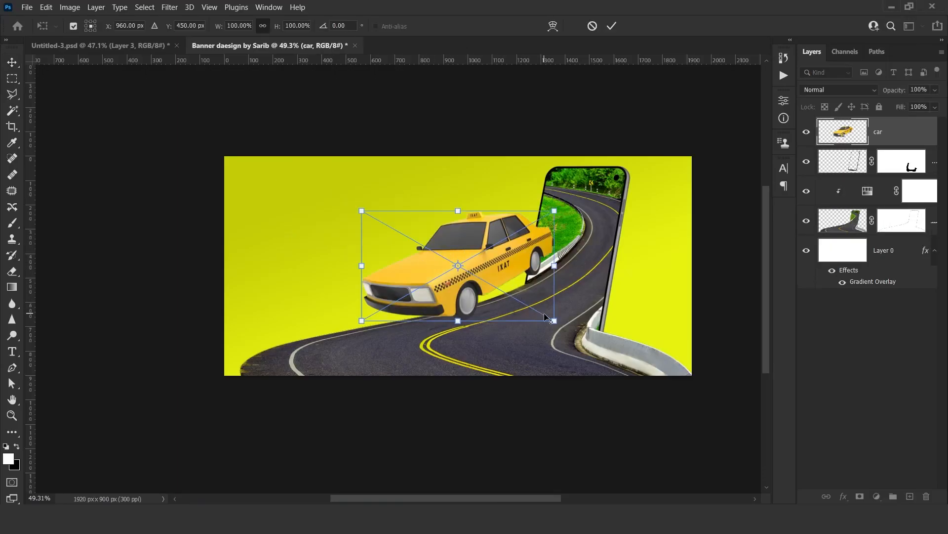
Step: Scale the taxi to 115.72%, rotate it slightly clockwise and position it on the road in front of the phone
left_click_drag(544, 316, 568, 328)
left_click_drag(512, 278, 572, 307)
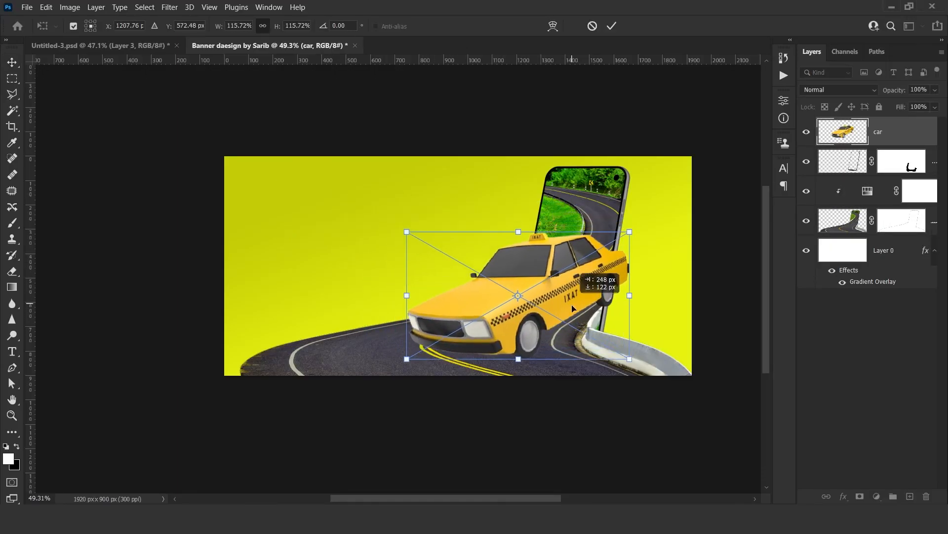
scroll(614, 282, "up", 3)
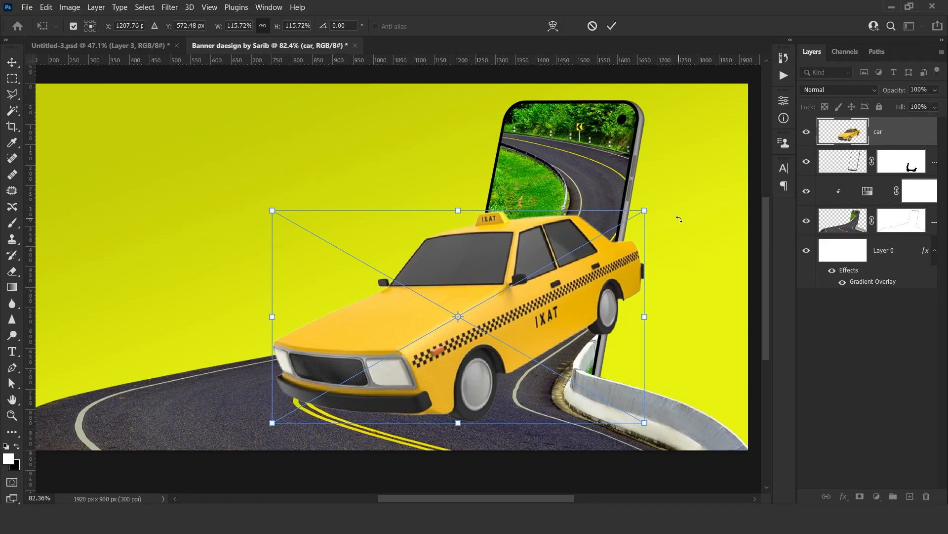
mouse_move(654, 183)
left_mouse_down()
mouse_move(666, 195)
mouse_move(660, 192)
left_mouse_up()
left_click_drag(482, 315, 548, 310)
key("Return")
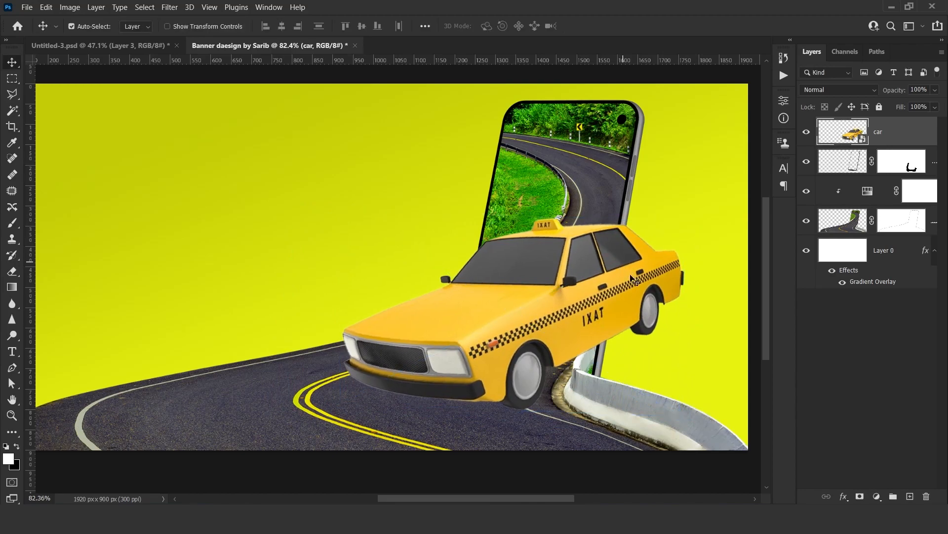
Step: Add a layer mask to the taxi and paint out its rear beyond the phone's right frame with a 269 px brush
left_click(859, 497)
key("b")
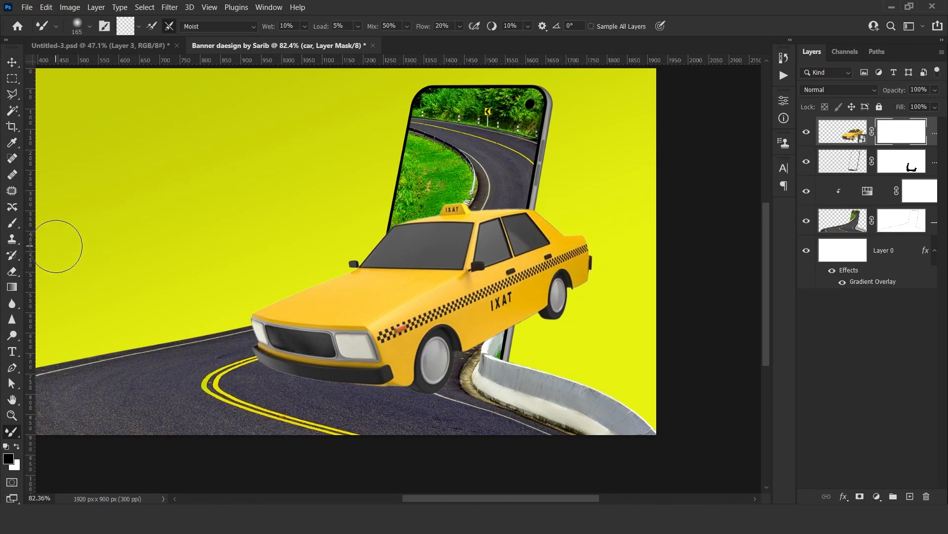
left_click(12, 224)
mouse_move(611, 225)
left_mouse_down()
mouse_move(677, 245)
mouse_move(607, 299)
mouse_move(586, 276)
left_mouse_up()
left_click_drag(599, 227, 597, 224)
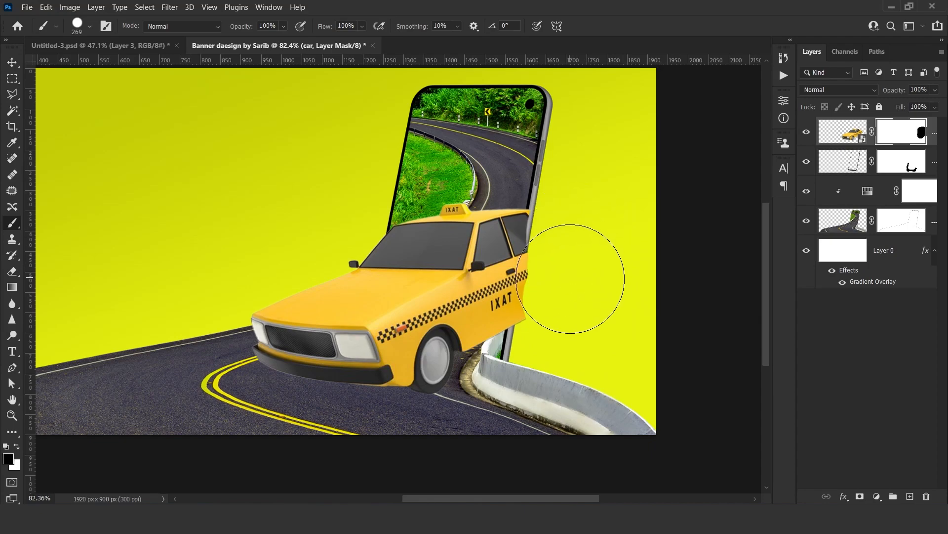
left_click_drag(576, 296, 563, 314)
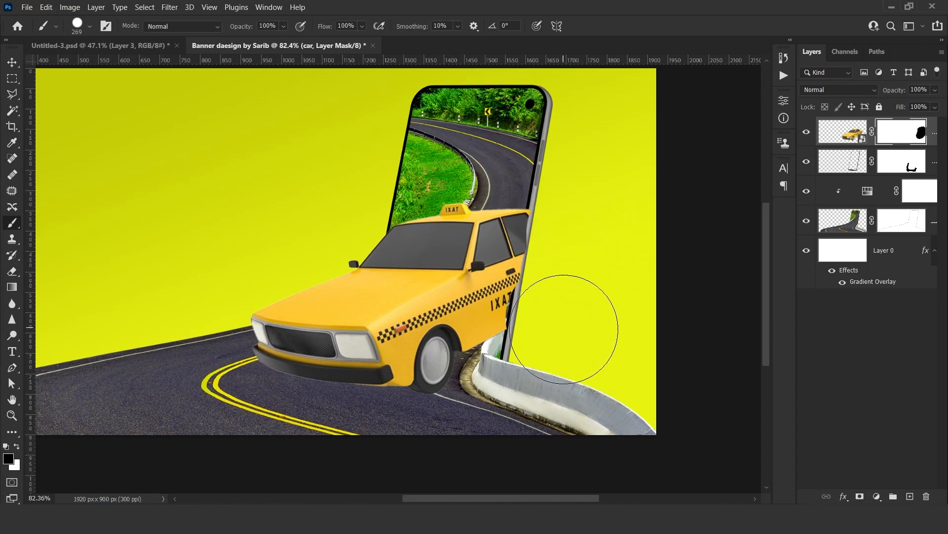
Step: Move the taxi layer beneath the phone layer so the phone's right frame overlaps the car's rear
left_click_drag(839, 137, 842, 173)
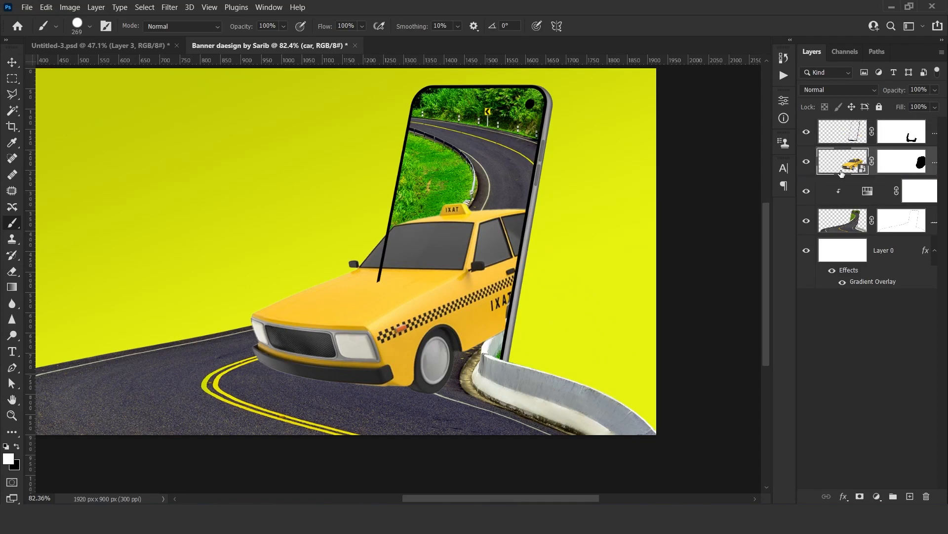
scroll(568, 236, "up", 5)
left_click_drag(549, 315, 545, 262)
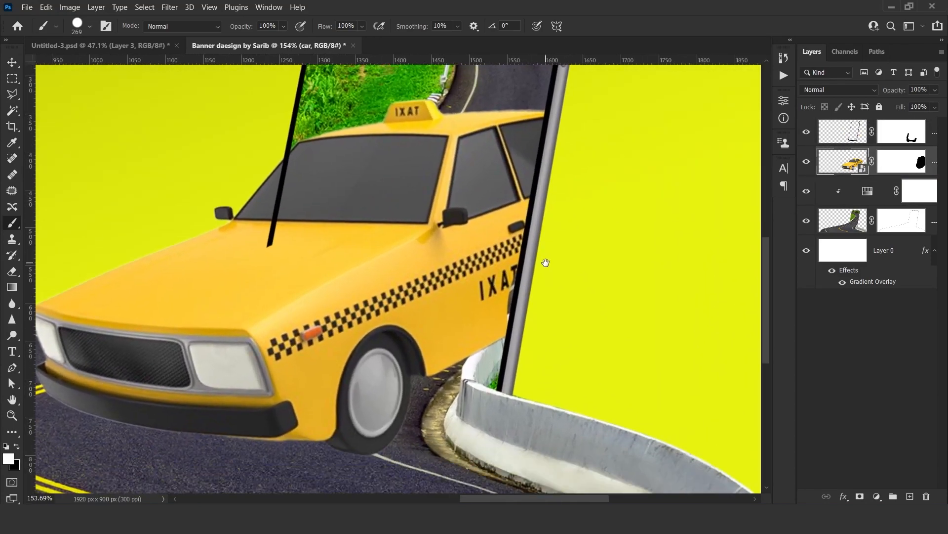
left_click(901, 166)
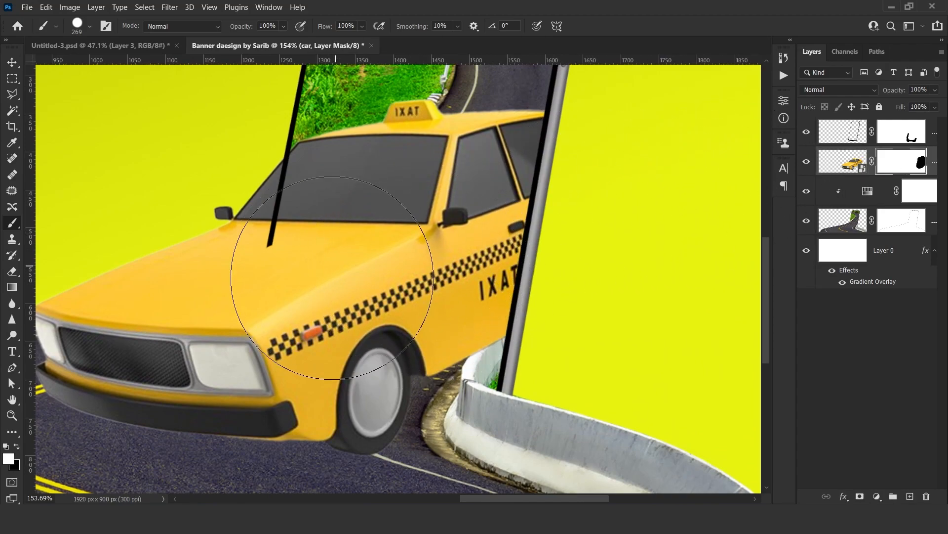
Step: Paint black on the phone's mask to hide the left frame where it crosses the taxi's windshield and hood
left_click(890, 143)
left_click(313, 286)
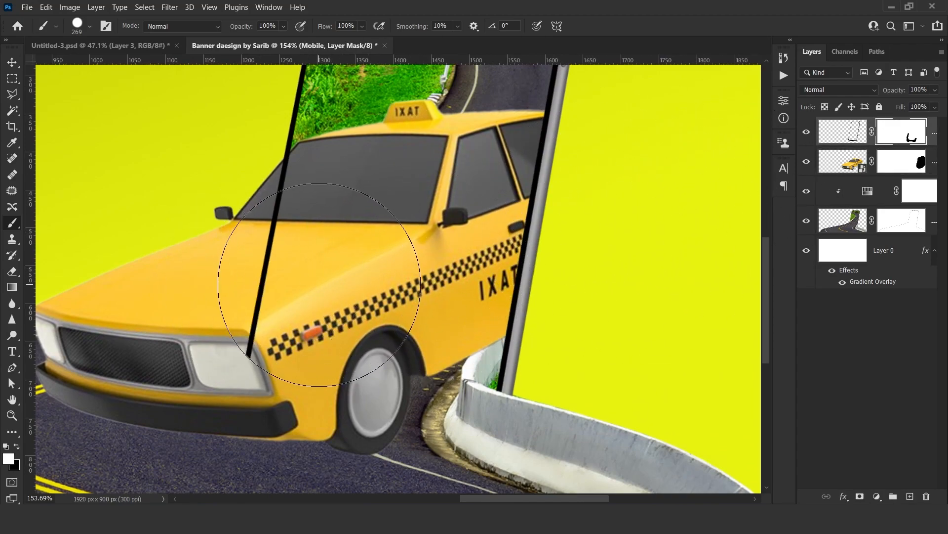
key("x")
left_click(287, 361)
mouse_move(289, 361)
left_mouse_down()
mouse_move(304, 267)
mouse_move(320, 247)
left_mouse_up()
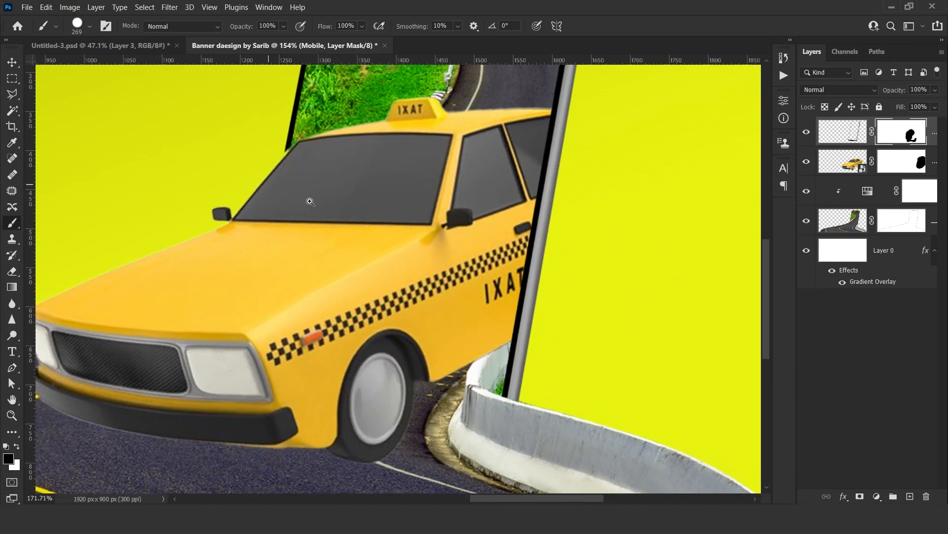
Step: Reduce the brush to 34 px and mask out the frame's remaining tip at the windshield's upper corner
scroll(312, 186, "up", 5)
key("bracketleft")
key("bracketleft")
key("bracketleft")
key("bracketleft")
key("bracketleft")
key("bracketleft")
key("bracketleft")
key("bracketleft")
key("bracketleft")
key("bracketleft")
key("bracketleft")
key("x")
key("x")
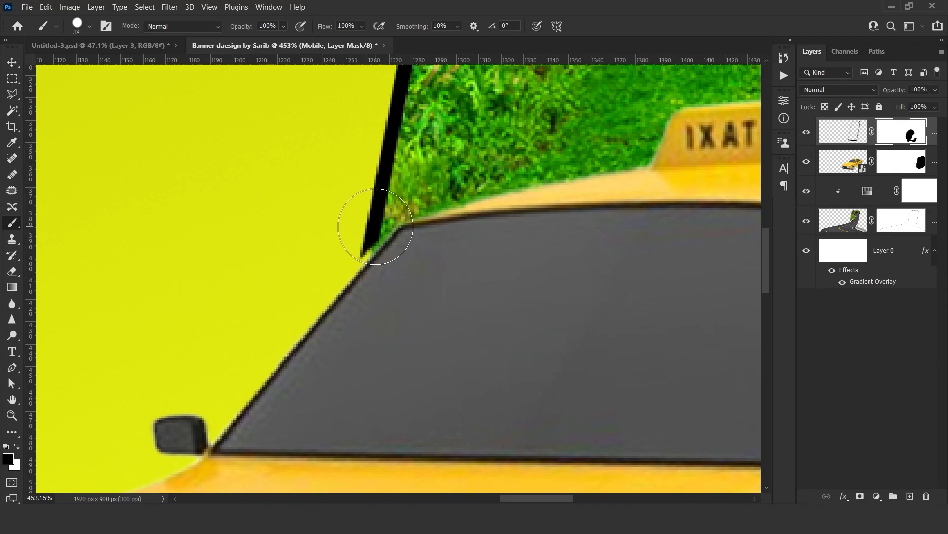
left_click_drag(377, 224, 389, 188)
Step: Shift the taxi slightly left and paint white on its mask to restore its rear up to the phone's right frame
scroll(401, 242, "down", 7)
left_click(830, 167)
scroll(646, 248, "down", 5)
scroll(646, 248, "up", 4)
key("v")
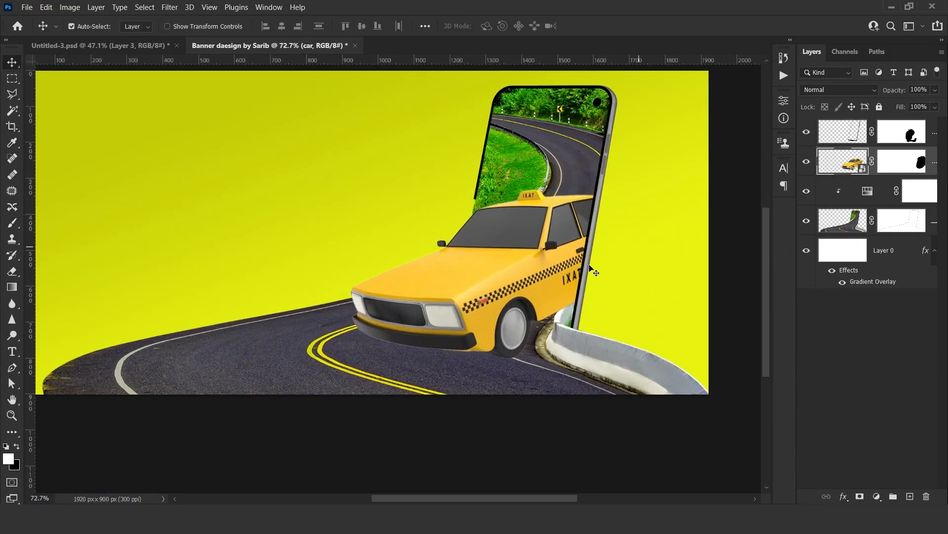
left_click(911, 172)
key("b")
scroll(588, 202, "up", 2)
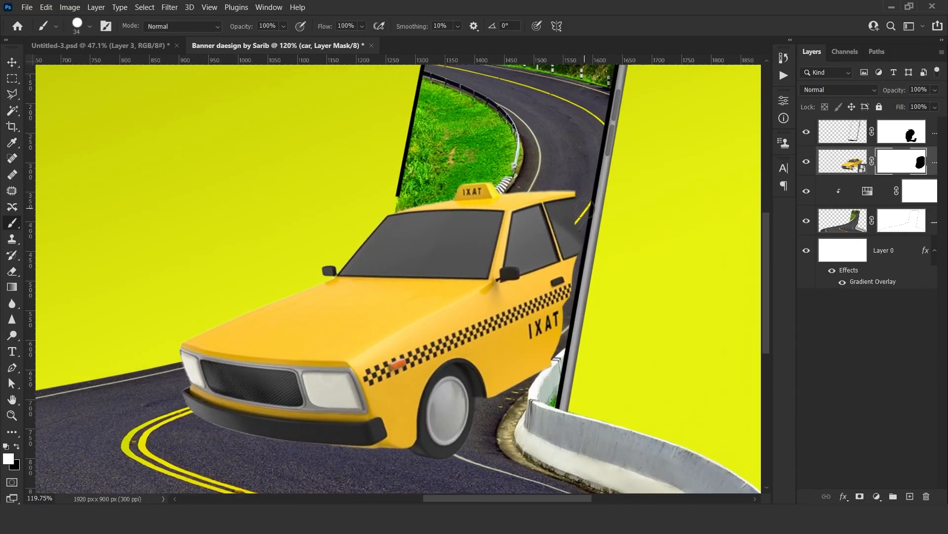
left_click_drag(563, 295, 558, 325)
scroll(565, 290, "down", 4)
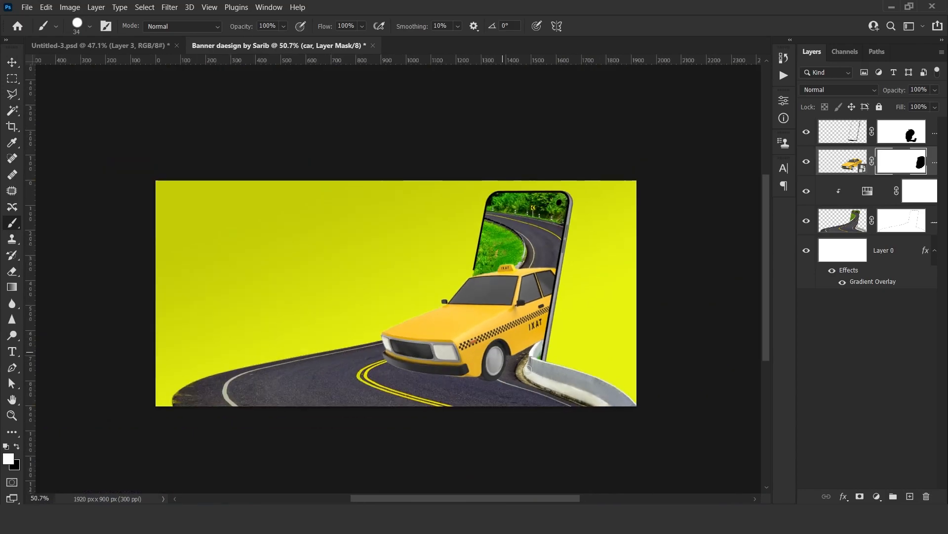
Step: Paint white on the phone's mask to extend its left frame down to the taxi's roof
scroll(499, 299, "up", 4)
scroll(513, 222, "up", 5)
left_click(901, 133)
left_click_drag(487, 243, 455, 271)
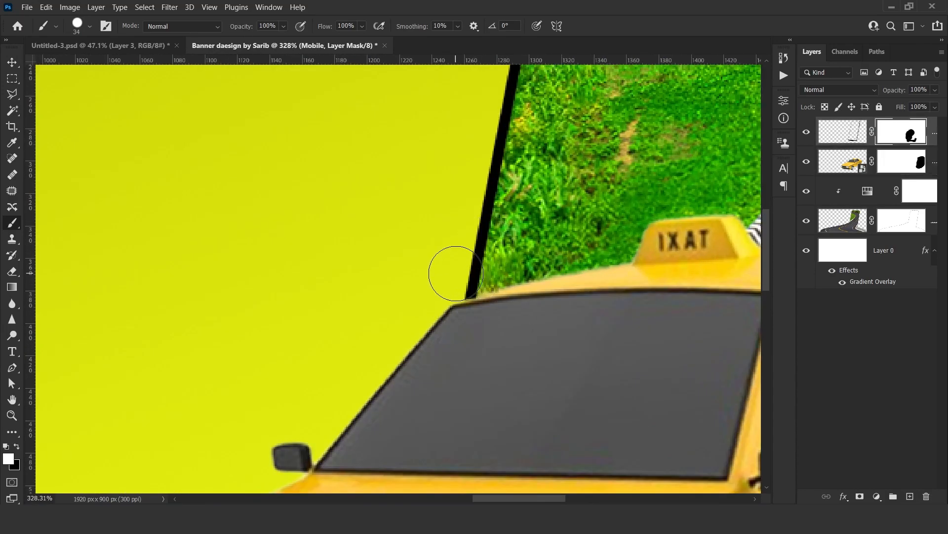
scroll(455, 271, "down", 6)
Step: Add a Brightness/Contrast adjustment clipped to the taxi layer, with Brightness -49 and Contrast 32
key("v")
left_click_drag(586, 249, 556, 276)
left_click(529, 282)
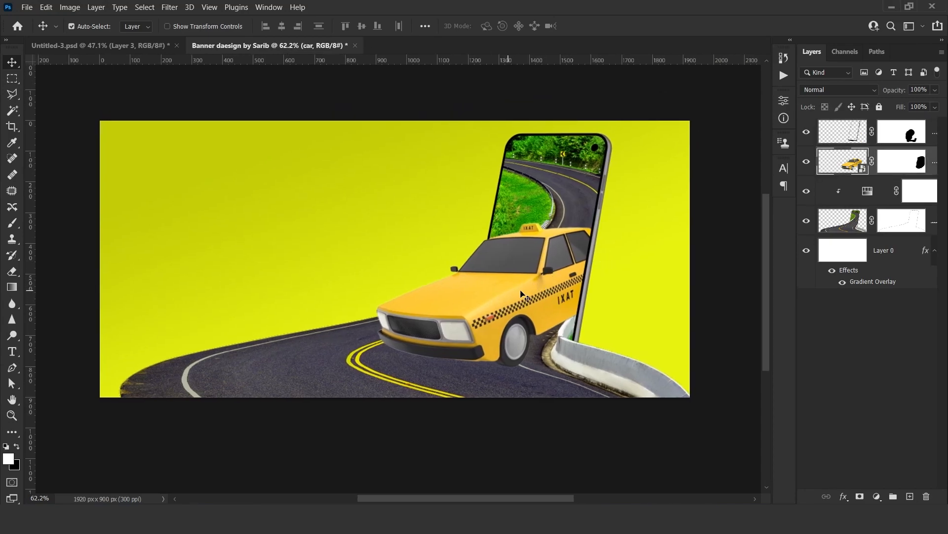
left_click(805, 163)
left_click(806, 163)
left_click(877, 496)
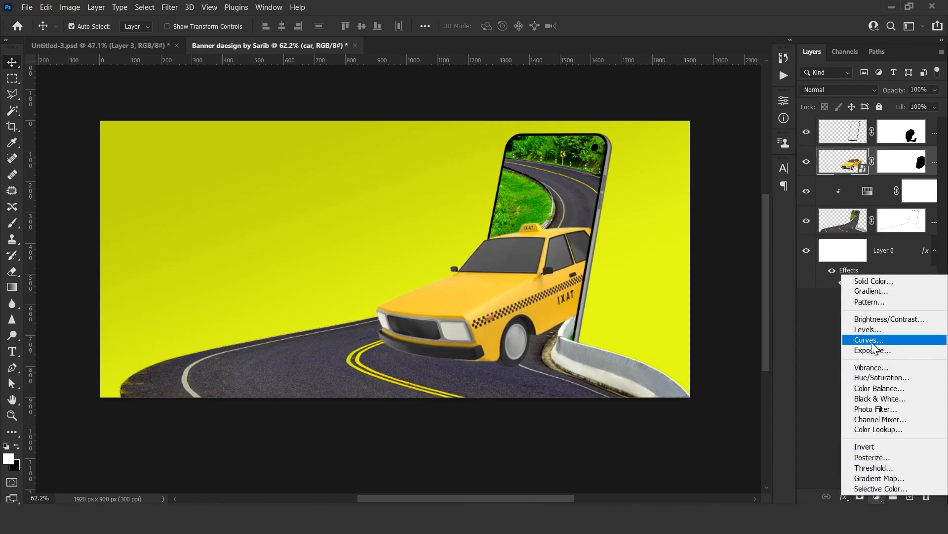
left_click(904, 320)
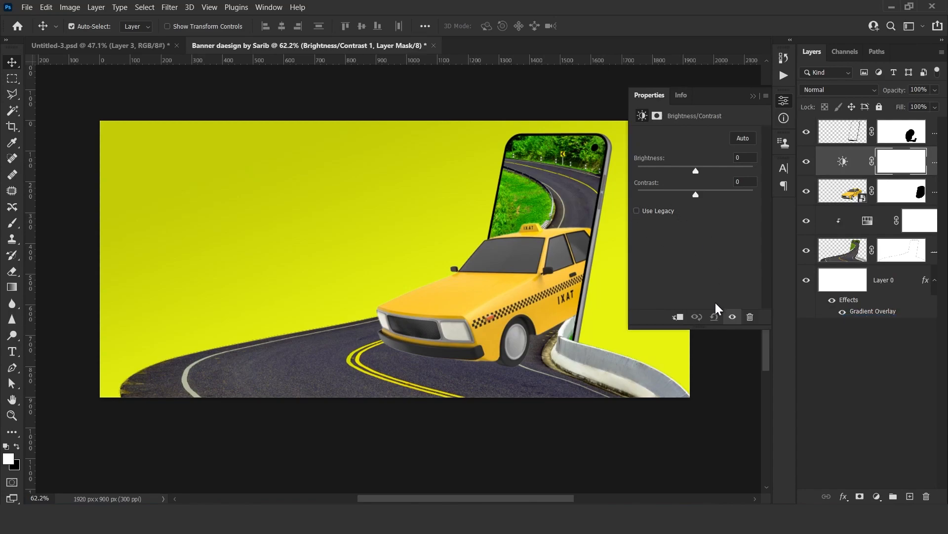
left_click(680, 316)
left_click_drag(697, 171, 677, 174)
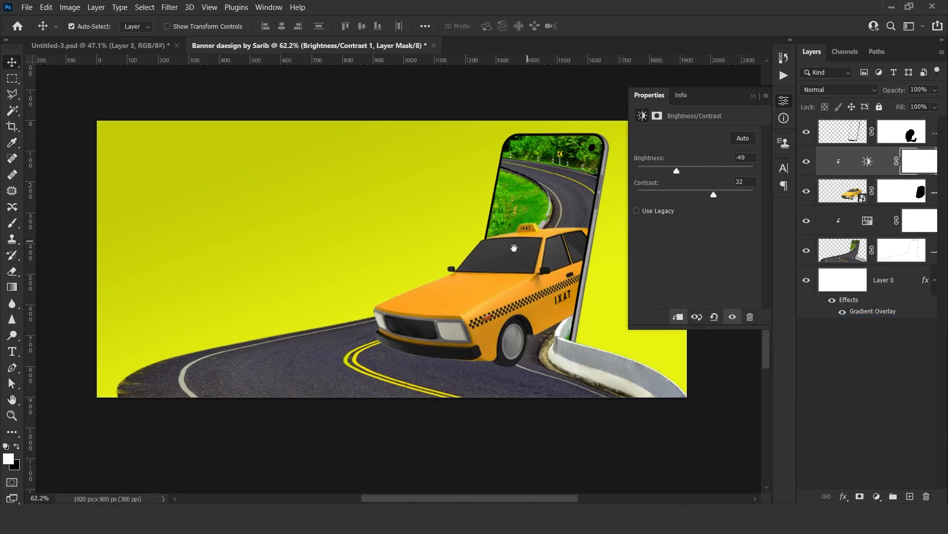
Step: Mask the adjustment off the taxi's hood and roof with a soft 227 px black brush at 0% hardness, and set its opacity to 84%
left_click(916, 165)
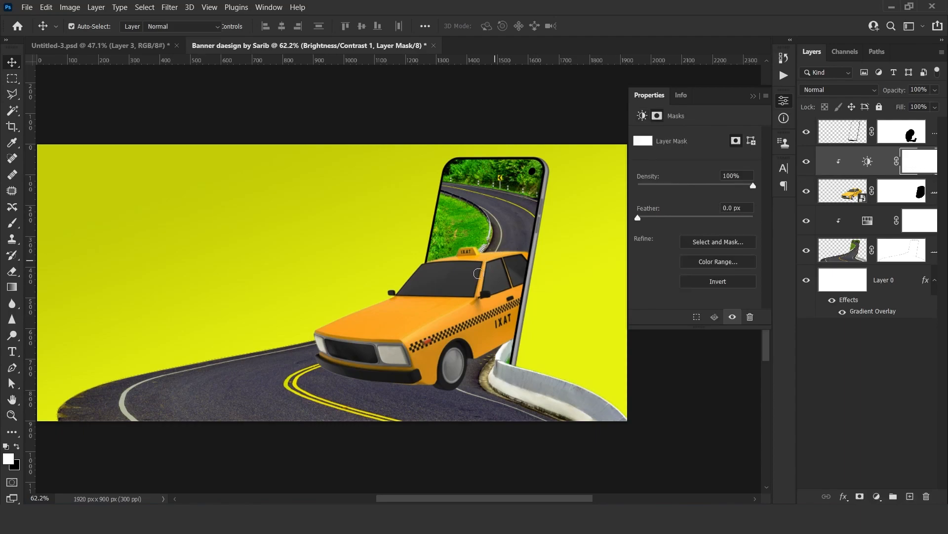
key("b")
right_click(516, 318)
left_click_drag(567, 339, 560, 339)
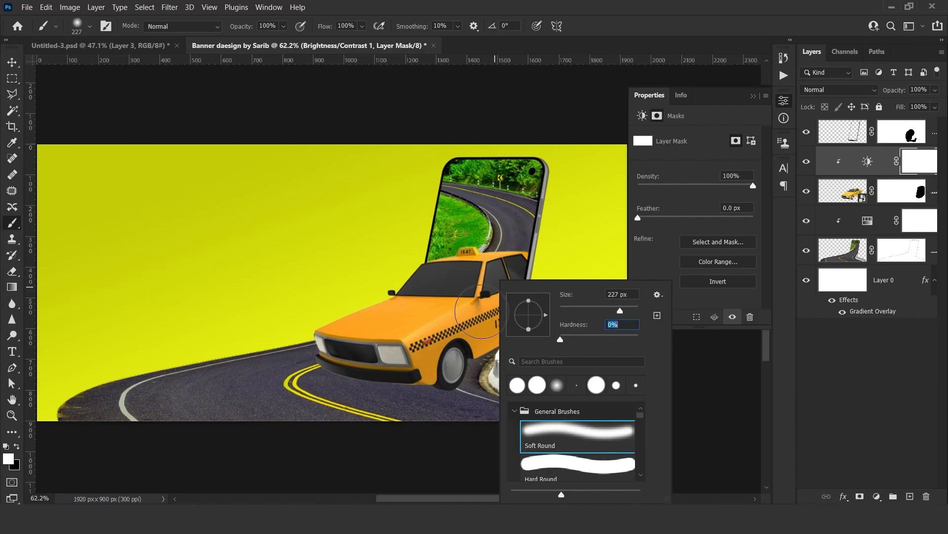
left_click(529, 238)
key("x")
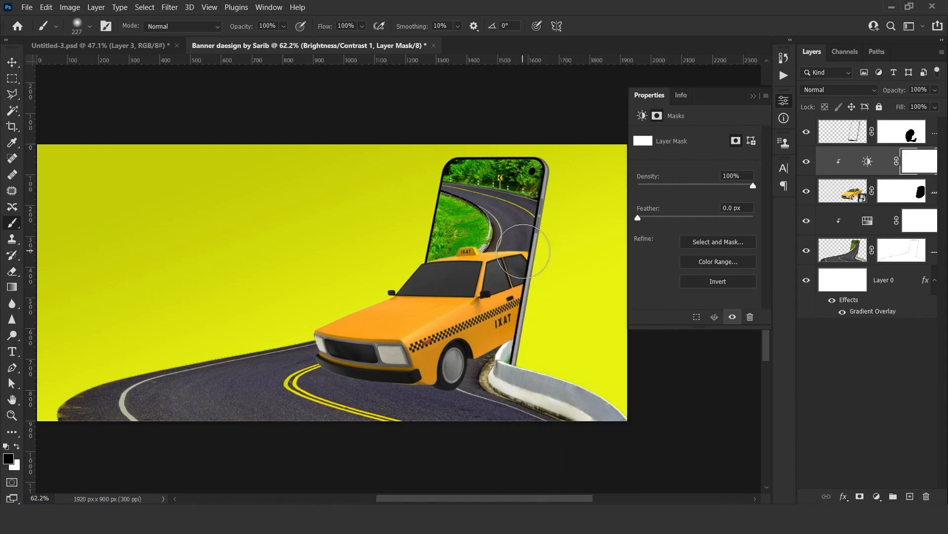
left_click_drag(408, 279, 270, 325)
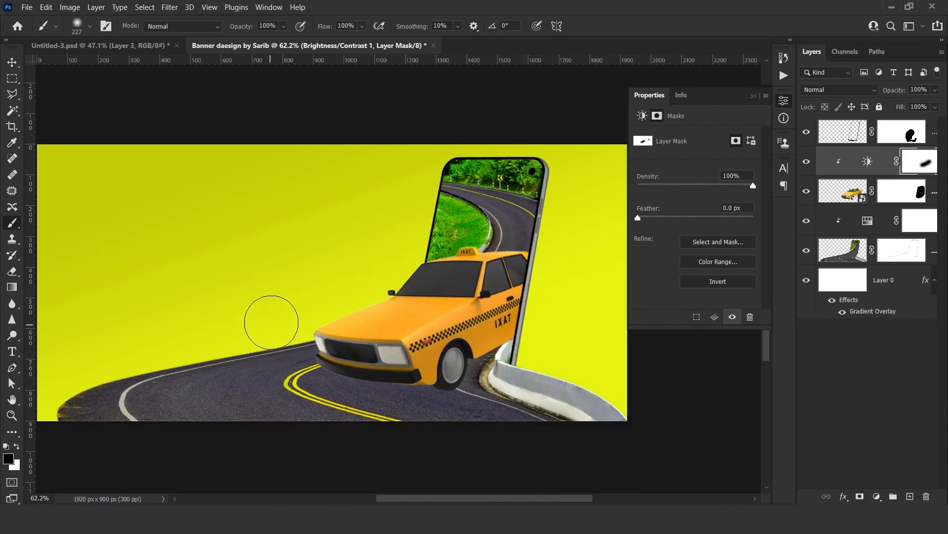
mouse_move(335, 293)
left_mouse_down()
mouse_move(405, 252)
mouse_move(491, 225)
left_mouse_up()
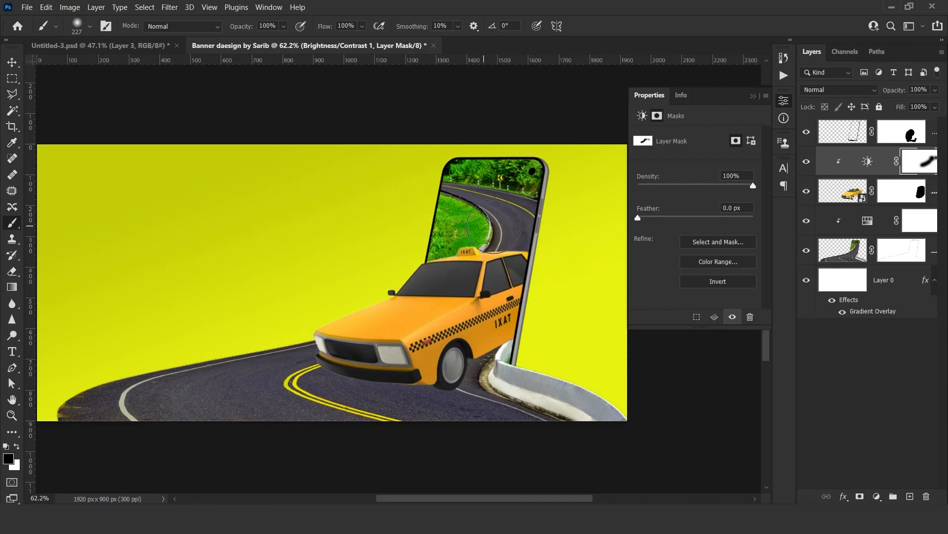
left_click(488, 406)
left_click(414, 399)
left_click(419, 256)
scroll(597, 267, "up", 4)
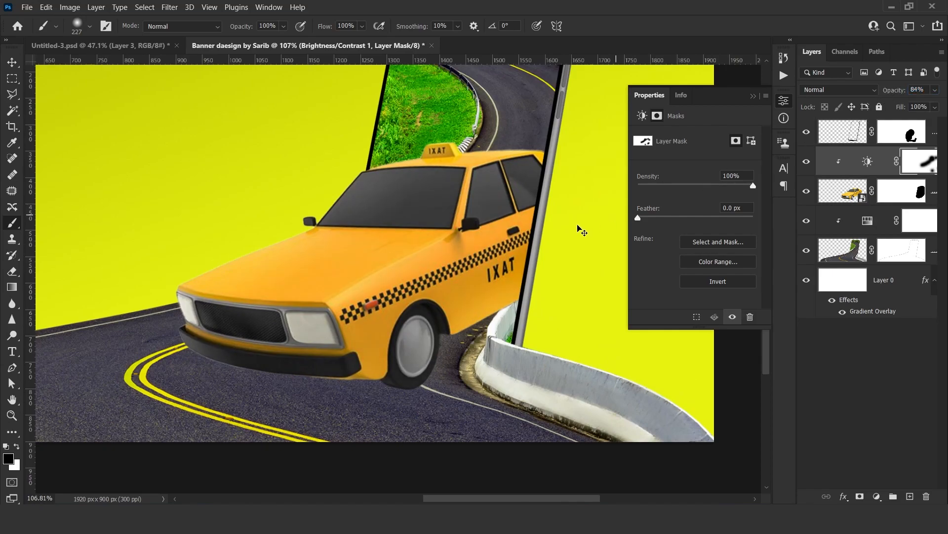
scroll(594, 226, "down", 4)
Step: Create a new layer directly below the taxi and stamp one black spot on it with a soft 109 px brush
left_click(920, 220)
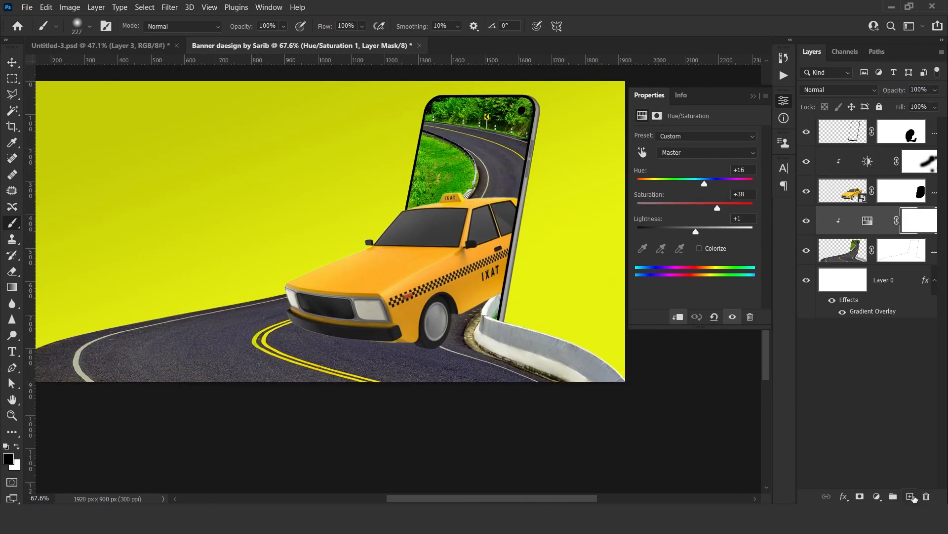
left_click(910, 495)
left_click(843, 194)
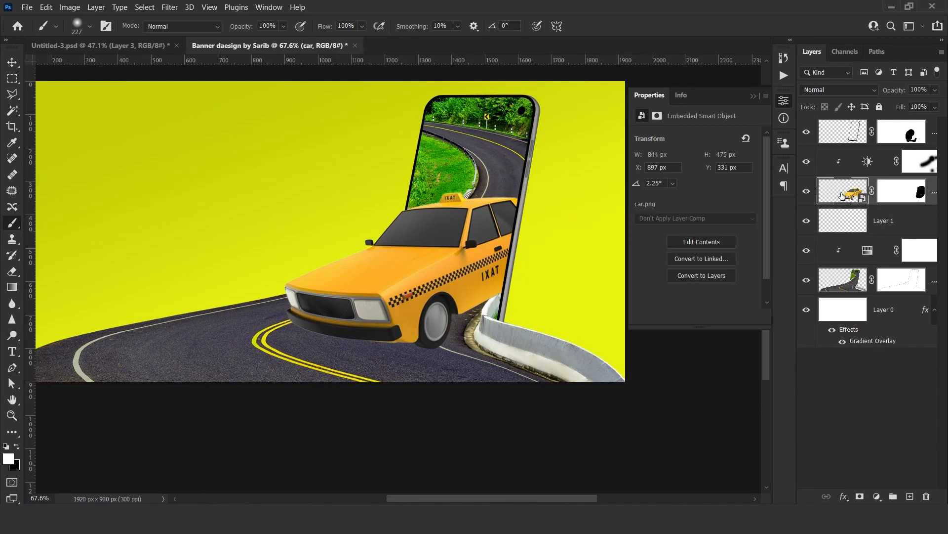
left_click(845, 226)
right_click(273, 285, "alt")
left_click_drag(255, 279, 242, 279)
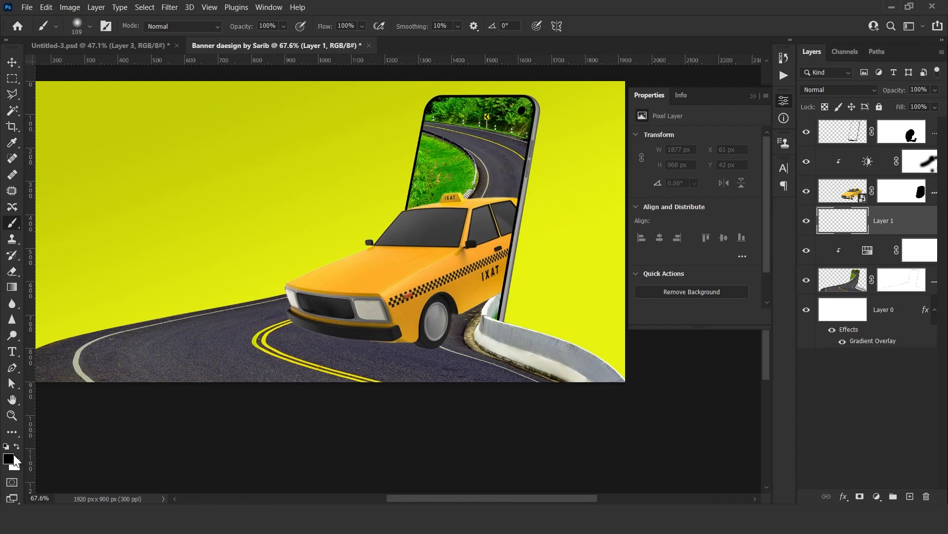
right_click(209, 161)
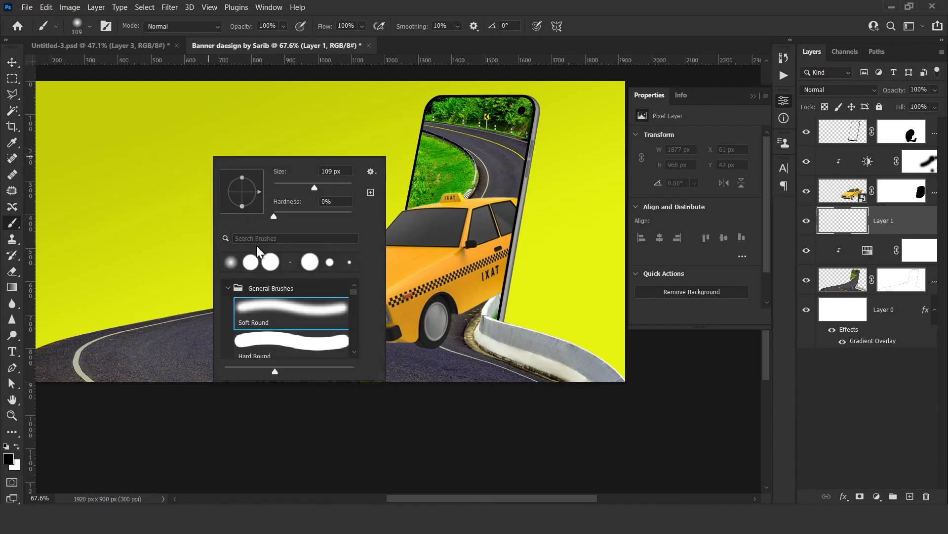
left_click(175, 204)
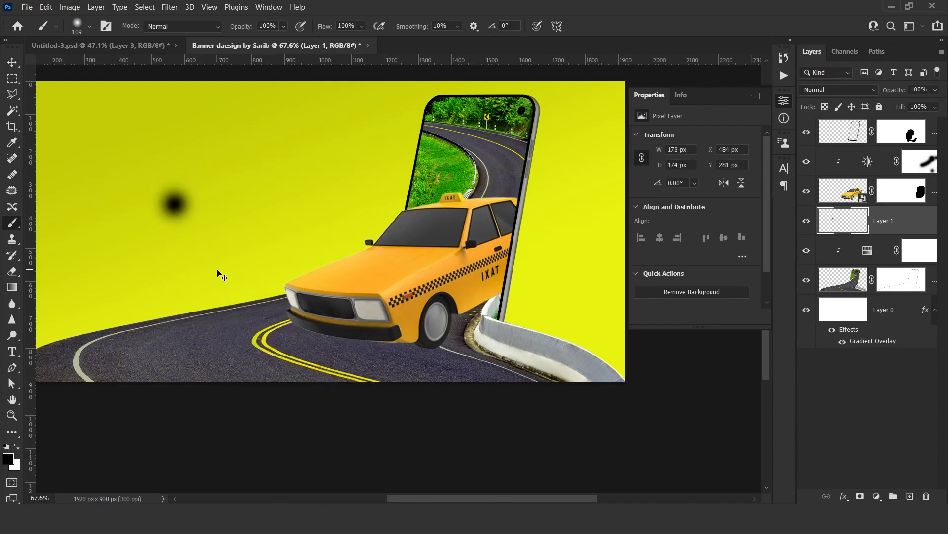
Step: Stretch the black spot into a wide, flat shadow about 882 px wide, tilt it slightly and place it beneath the taxi's front bumper
key("ctrl+t")
left_click_drag(206, 204, 443, 203)
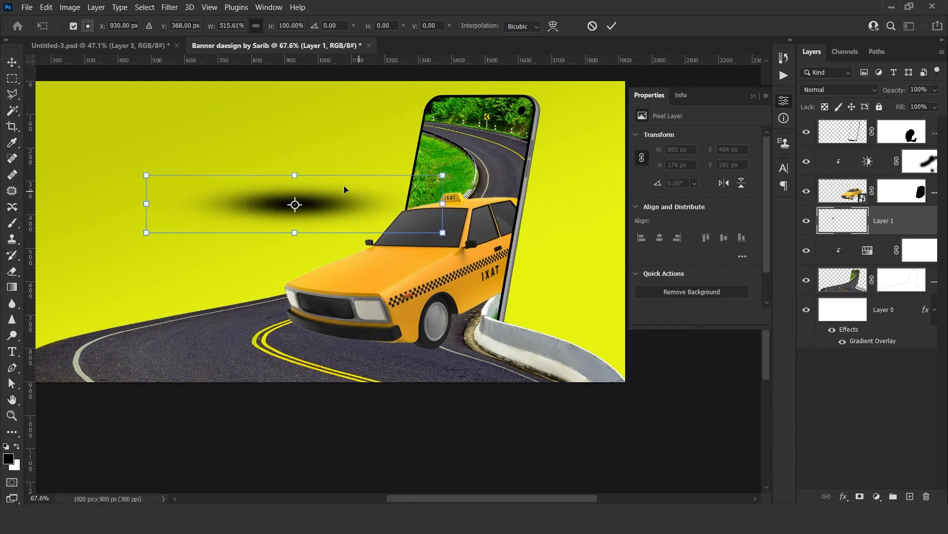
left_click_drag(295, 175, 296, 192)
left_click_drag(341, 228, 407, 355)
left_click_drag(518, 340, 517, 362)
mouse_move(469, 335)
left_mouse_down()
mouse_move(466, 345)
mouse_move(455, 334)
left_mouse_up()
key("Return")
key("b")
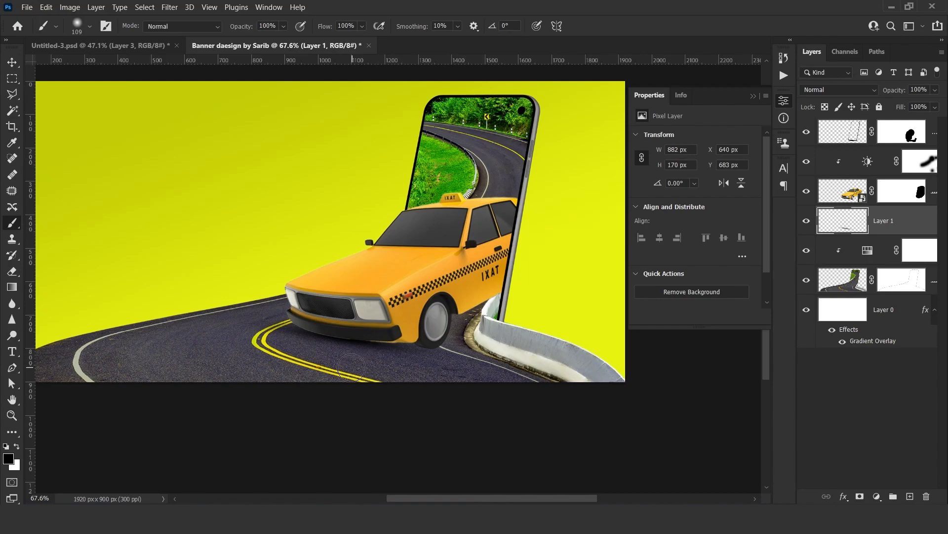
Step: Duplicate the bumper shadow, narrow it, rotate it about -35° and move it beside the taxi's front wheel
key("v")
left_click_drag(359, 370, 399, 390)
key("ctrl+t")
left_click_drag(517, 305, 453, 245)
left_click_drag(374, 345, 430, 336)
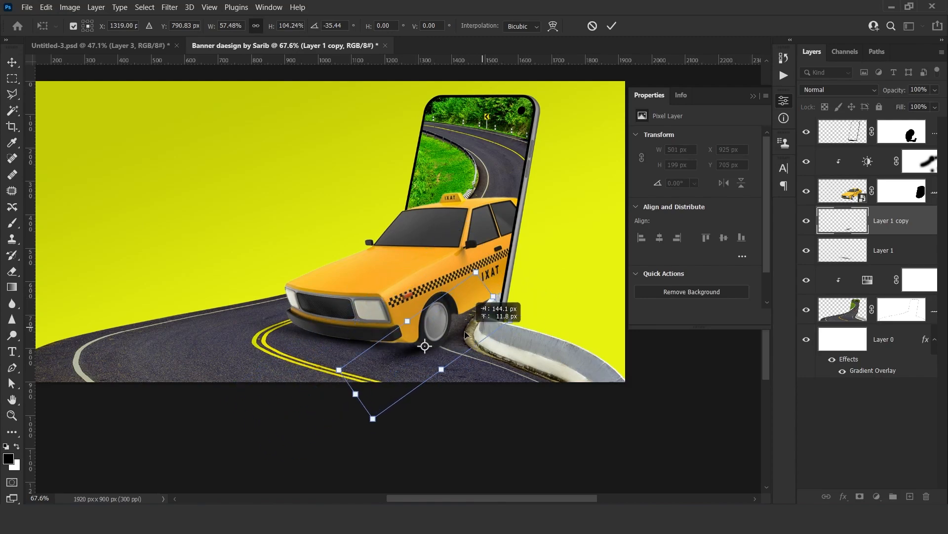
Step: Fine-tune the duplicated shadow's size, angle and position so it sits on the road under the front wheel
scroll(509, 349, "up", 3)
left_click_drag(446, 395, 458, 411)
left_click_drag(447, 359, 460, 345)
left_click_drag(546, 273, 602, 232)
left_click_drag(607, 200, 453, 244)
key("ctrl+z")
left_click_drag(343, 379, 300, 399)
key("Return")
Step: Duplicate the wheel shadow, scale it to about 337 × 183 px and place it behind the front wheel near the barrier
scroll(313, 393, "down", 4)
scroll(321, 398, "up", 6)
key("ctrl+alt+t")
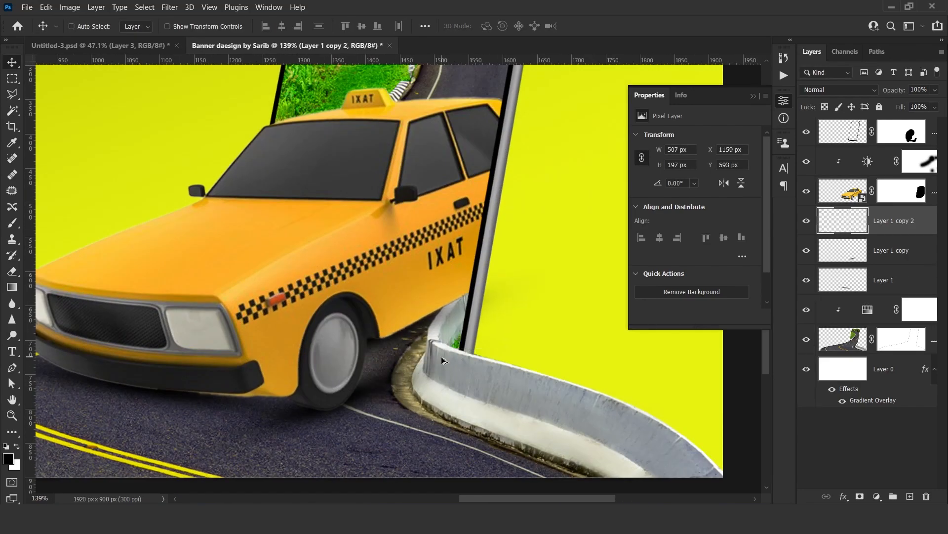
scroll(374, 401, "up", 1)
left_click_drag(375, 402, 461, 351)
key("Return")
scroll(460, 352, "down", 3)
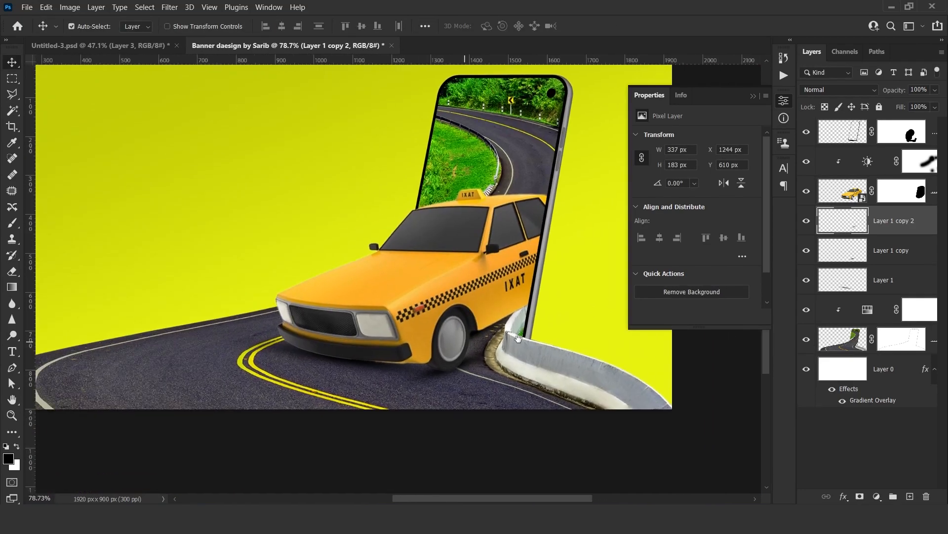
Step: Raise the road's Hue/Saturation lightness slightly and set the opacity of the three shadow layers to 77%
left_click(868, 309)
mouse_move(695, 232)
left_mouse_down()
mouse_move(686, 232)
mouse_move(702, 232)
left_mouse_up()
left_click(884, 220)
key("7")
key("7")
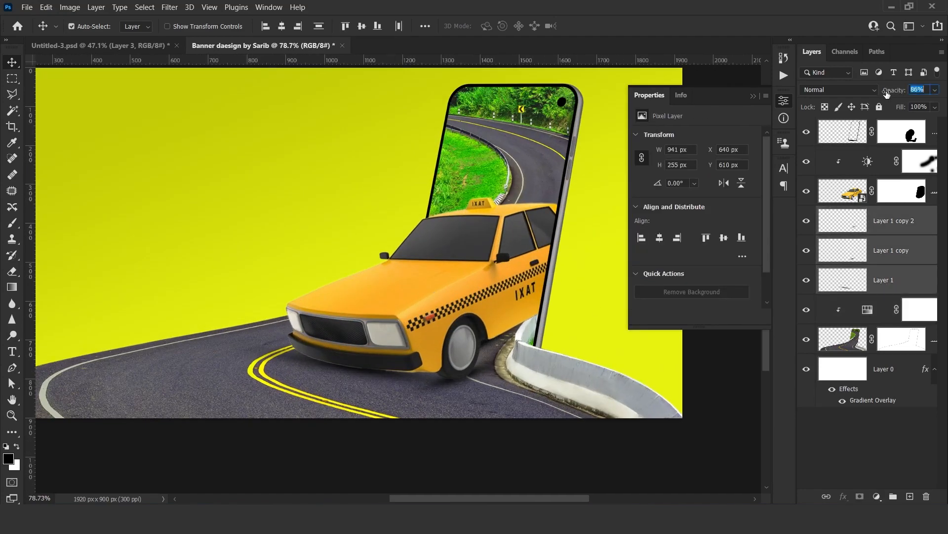
Step: Enlarge the second shadow copy and reposition it beneath the taxi's side behind the front wheel
mouse_move(555, 346)
left_mouse_down()
mouse_move(561, 362)
mouse_move(547, 351)
left_mouse_up()
key("ctrl+t")
left_click_drag(465, 373, 661, 435)
left_click_drag(570, 383, 520, 355)
key("Return")
Step: Enlarge the second shadow copy further to about 889 × 442 px and shift it under the taxi's body
scroll(563, 376, "up", 3)
left_click_drag(555, 405, 449, 397)
key("ctrl+t")
left_click_drag(604, 480, 676, 516)
left_click_drag(485, 402, 455, 402)
key("Return")
scroll(548, 366, "down", 2)
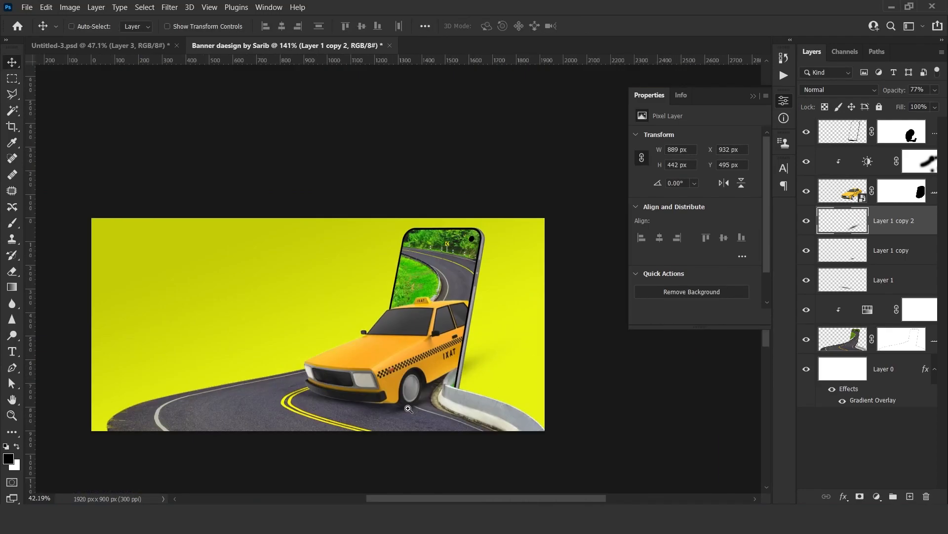
Step: Erase the part of the second shadow copy that spills past the phone onto the yellow background
key("e")
left_click(548, 363)
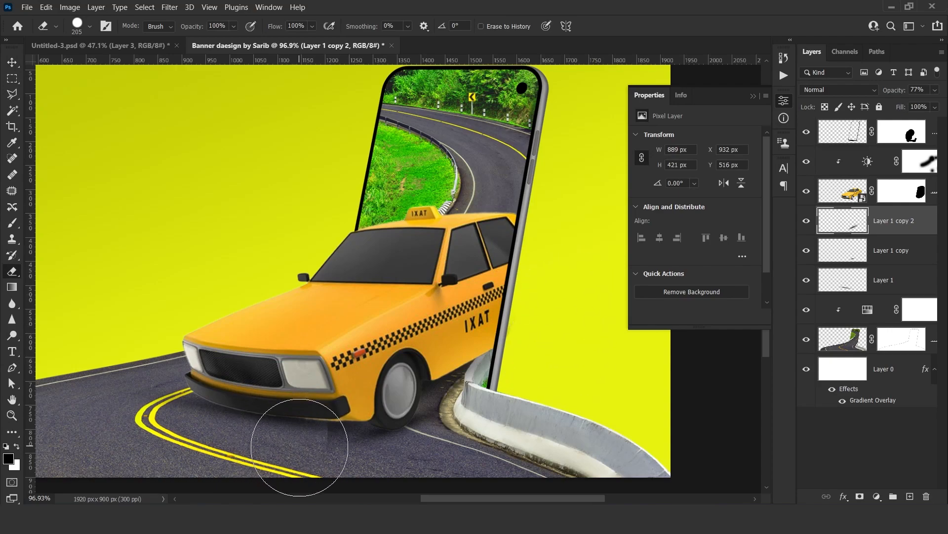
key("v")
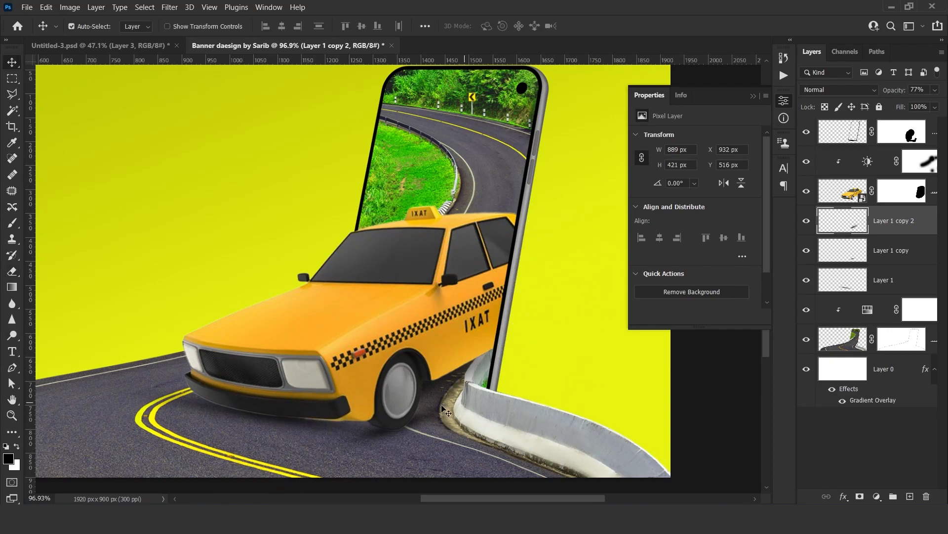
Step: Stretch the Layer 1 shadow to 137.65% height, rotate it -5.66° and fit it beneath the taxi's front bumper
left_click(885, 280)
left_click_drag(308, 433, 375, 433)
key("ctrl+t")
left_click_drag(288, 379, 288, 349)
left_click_drag(297, 399, 299, 415)
left_click_drag(544, 362, 538, 338)
left_click_drag(381, 400, 375, 398)
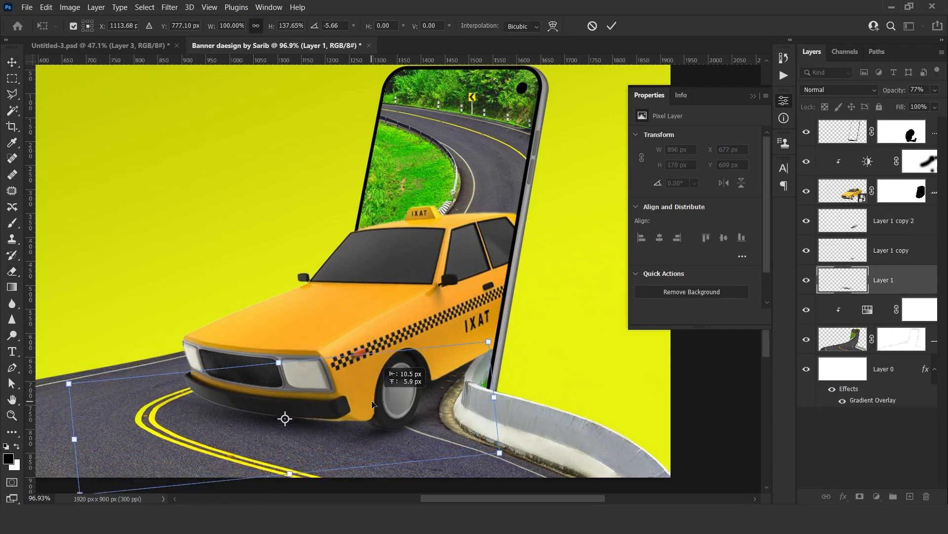
key("Return")
scroll(409, 381, "down", 4)
scroll(323, 394, "up", 4)
left_click(806, 191)
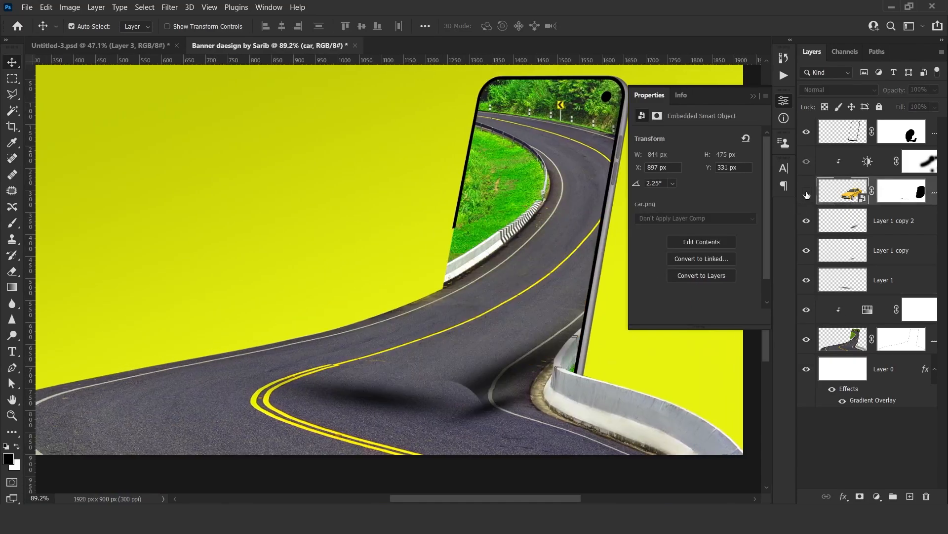
left_click(806, 191)
Step: Add a new layer above the taxi's Brightness/Contrast adjustment, load the taxi's outline as a selection and paint soft white highlights inside it
left_click(867, 161)
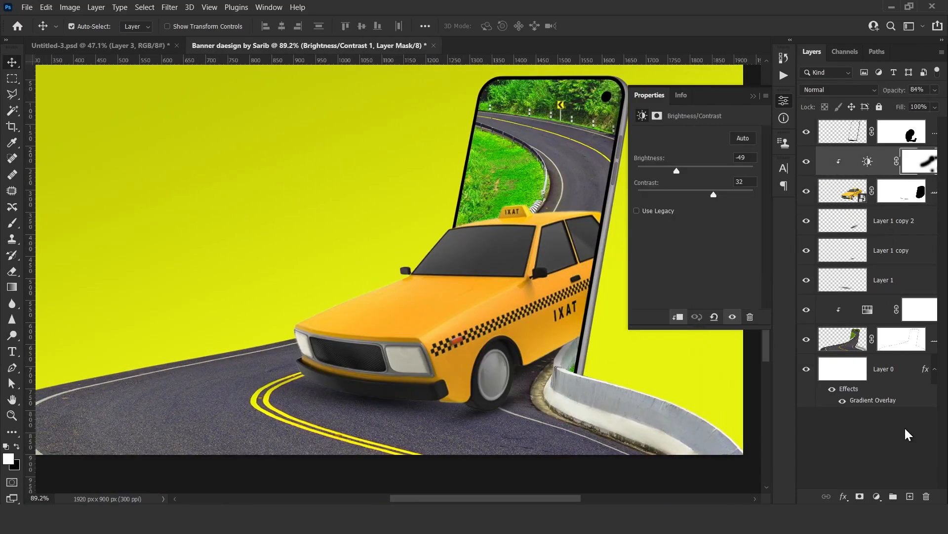
left_click(910, 496)
key("b")
left_click(842, 220, "ctrl")
key("x")
left_click(349, 343)
left_click_drag(356, 288, 419, 321)
key("ctrl+z")
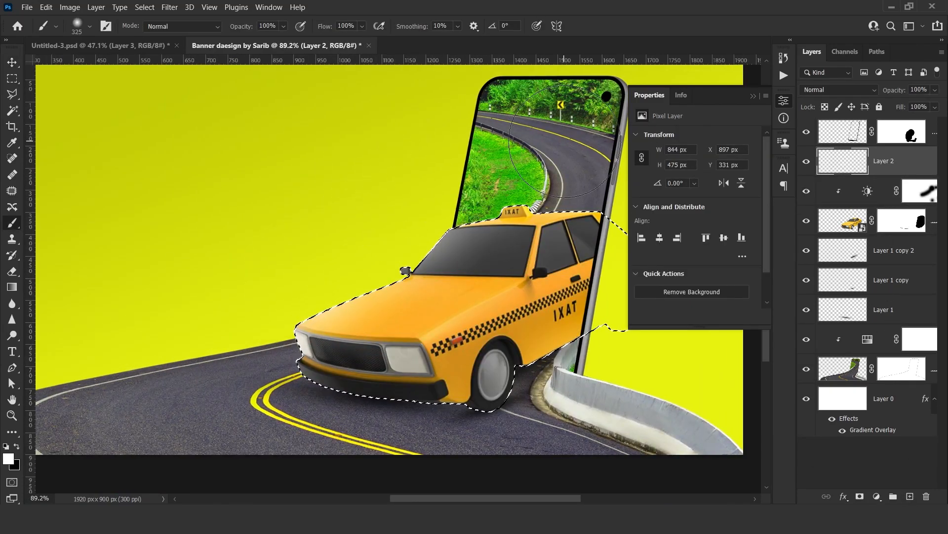
left_click_drag(593, 321, 393, 325)
left_click_drag(448, 258, 403, 224)
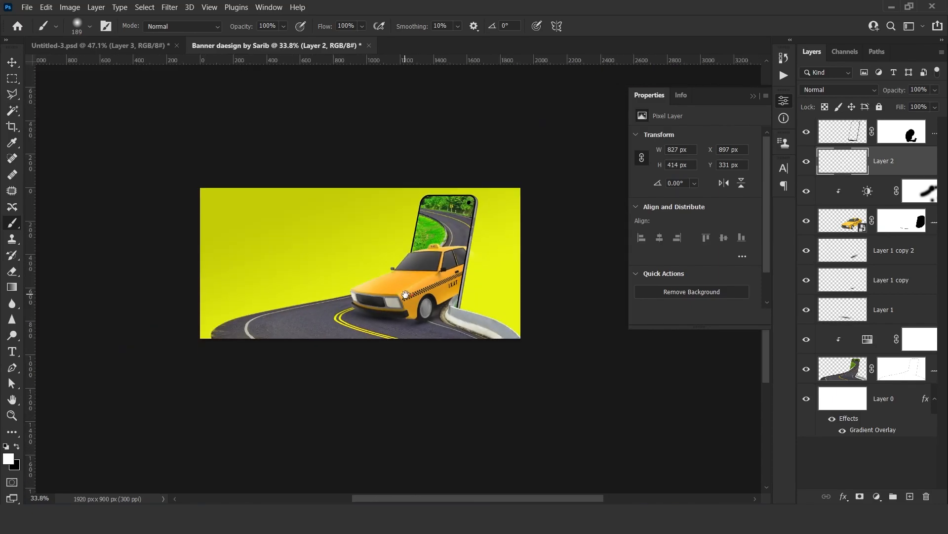
Step: Enlarge the front-wheel shadow copy and shift it slightly beneath the taxi
scroll(548, 384, "up", 5)
key("ctrl+t")
left_click_drag(347, 324, 207, 237)
mouse_move(347, 448)
left_mouse_down()
mouse_move(298, 453)
mouse_move(342, 461)
left_mouse_up()
key("Return")
scroll(598, 380, "down", 5)
scroll(557, 335, "down", 1)
left_click_drag(677, 333, 569, 335)
left_click(754, 97)
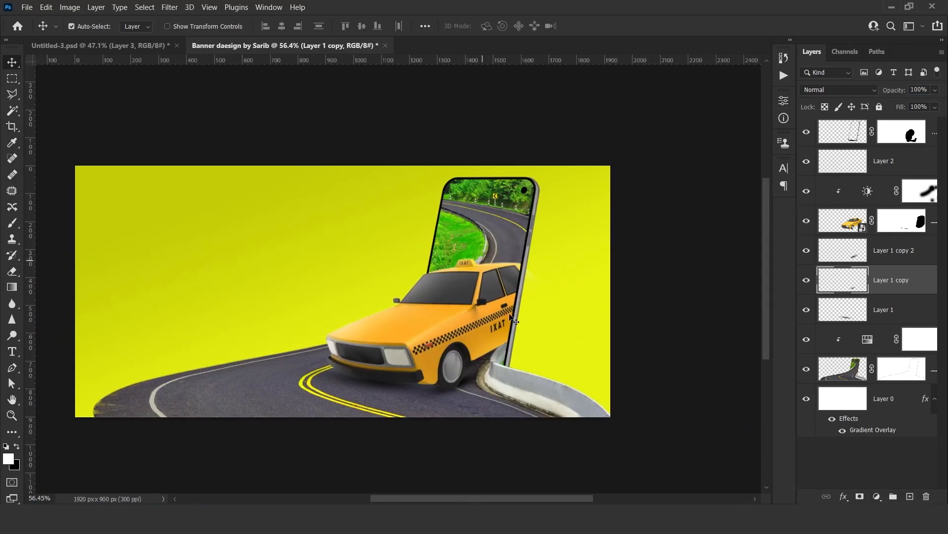
left_click(686, 283)
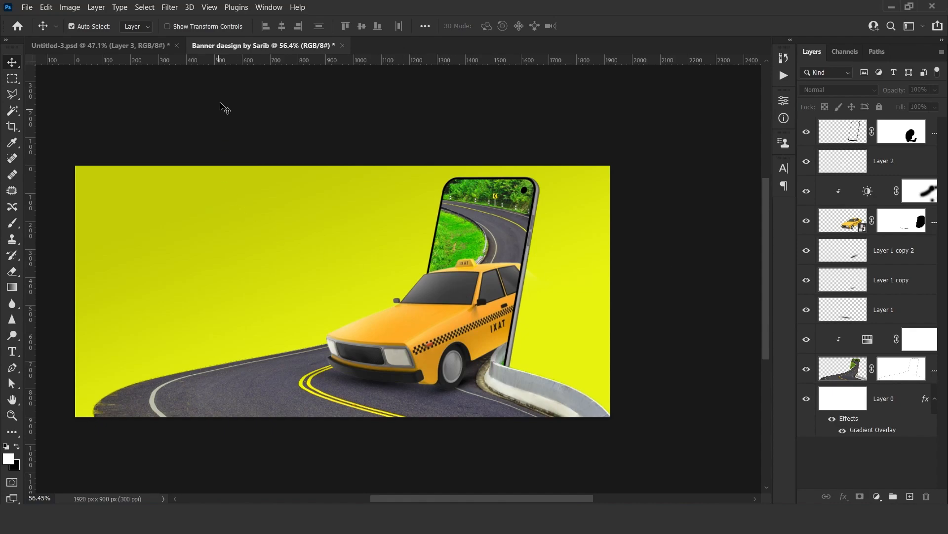
Step: Add the title text MANALI TRIP on the banner's empty left half and set its font to Ananda Namaste
left_click(12, 351)
left_click(192, 271)
type("MANALI TRIP")
key("ctrl+a")
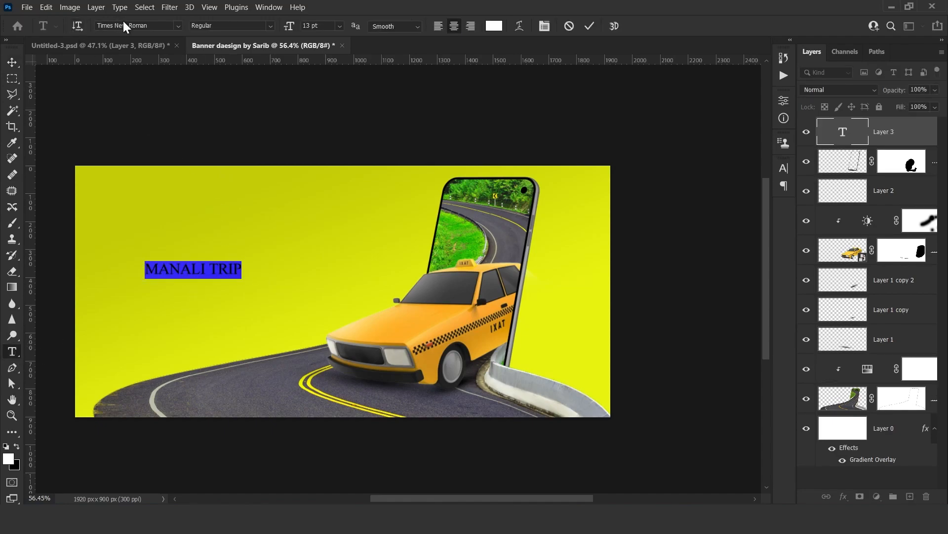
type("Ana")
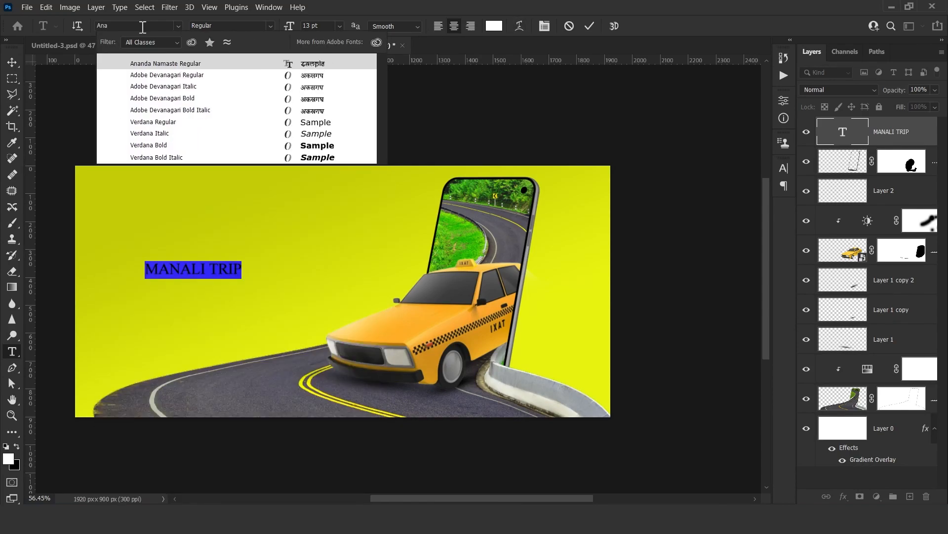
key("Return")
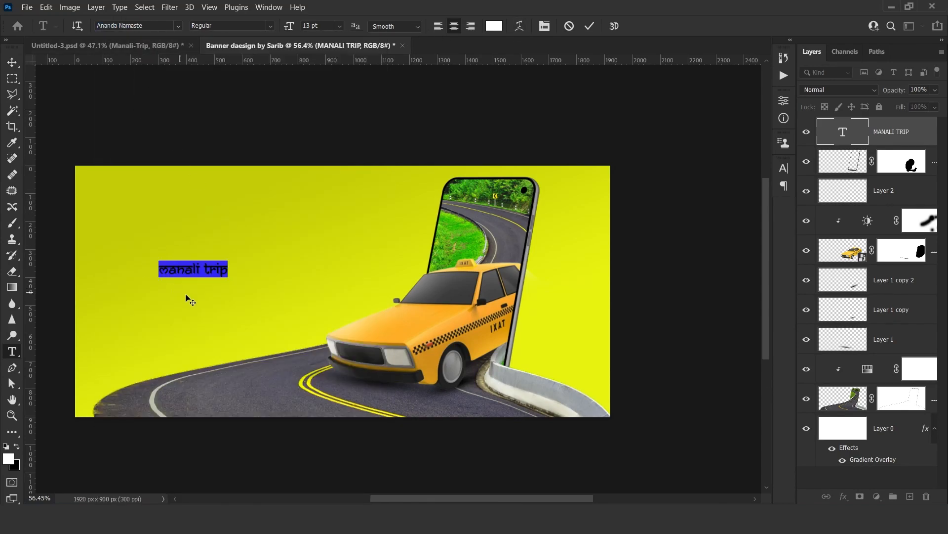
Step: Recolour the MANALI TRIP title from white to a dark green
left_click(195, 270)
key("ctrl+a")
left_click(493, 26)
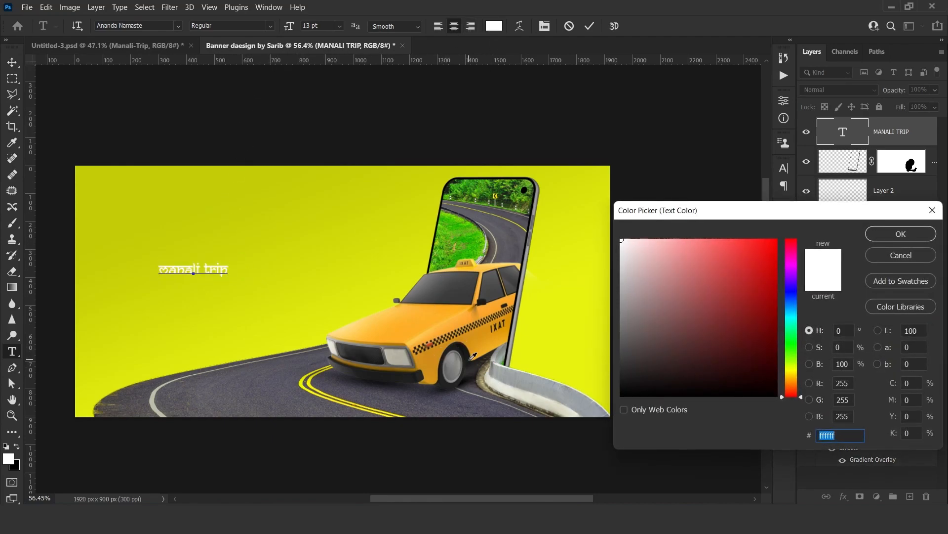
left_click(492, 335)
left_click(452, 242)
left_click(736, 362)
key("Return")
Step: Scale the title to about 268%, move it to the banner's upper-left area and change its colour to a dark olive-brown
left_click_drag(231, 259, 350, 230)
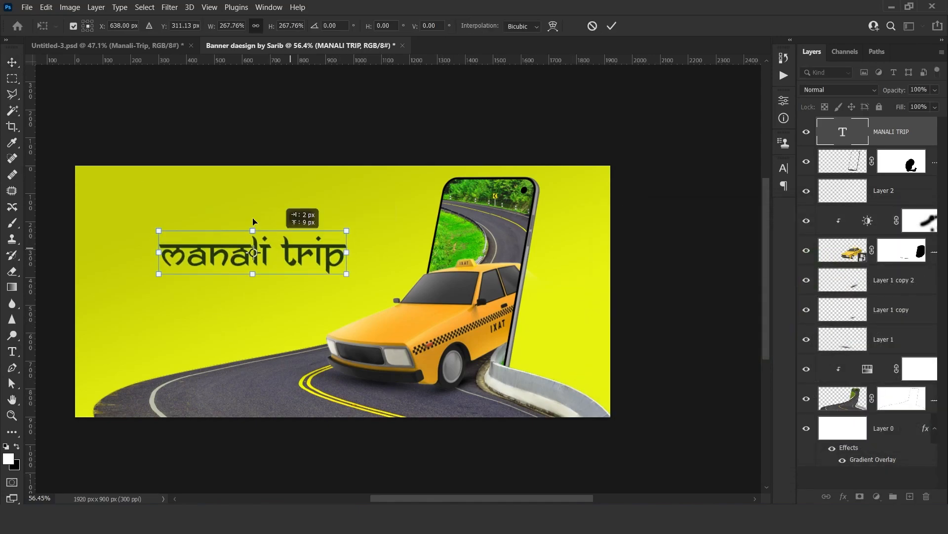
left_click_drag(296, 275, 240, 222)
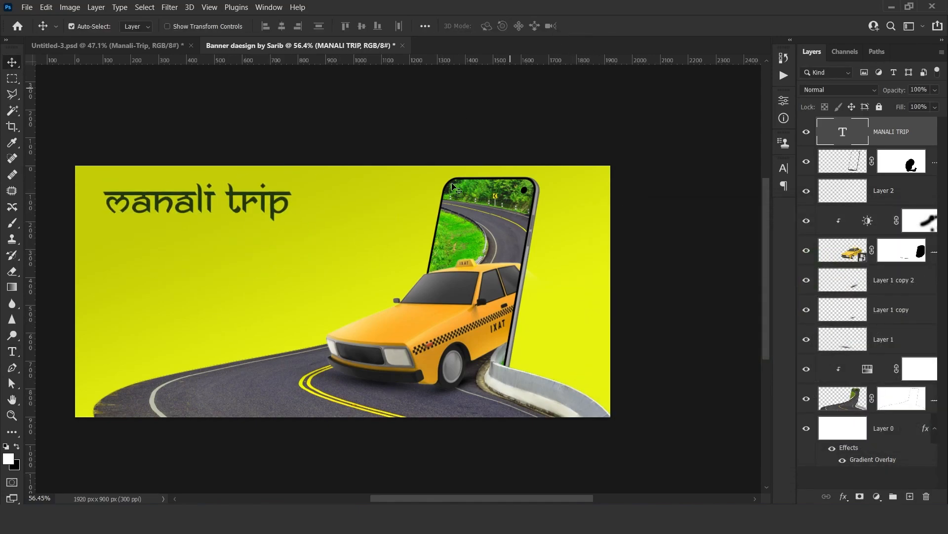
key("ctrl+a")
left_click(494, 26)
mouse_move(784, 383)
left_mouse_down()
mouse_move(790, 372)
mouse_move(793, 379)
left_mouse_up()
left_click(897, 234)
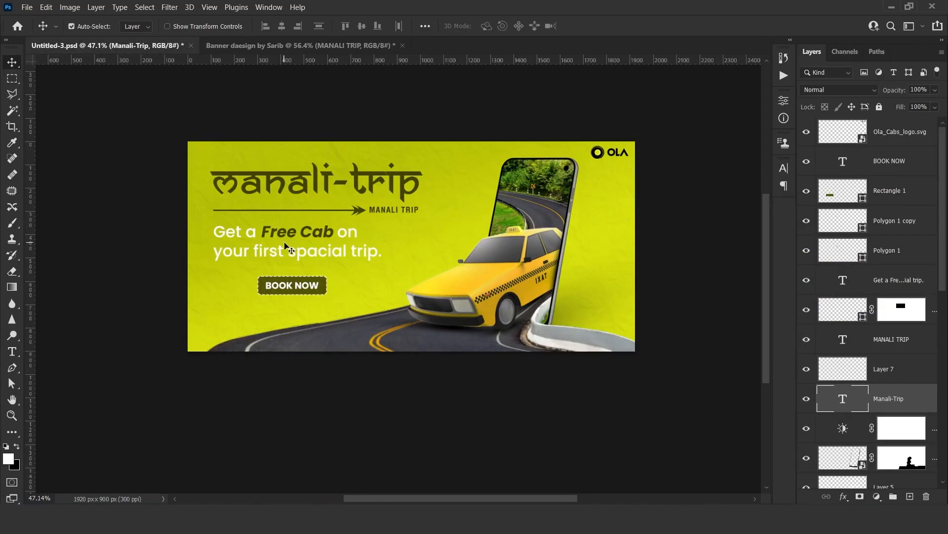
Step: Copy the "Get a Free Cab on your first spacial trip." text from Untitled-3.psd below the banner's title and nudge the title into line with it
left_click(301, 237)
double_click(301, 237)
left_click(347, 233)
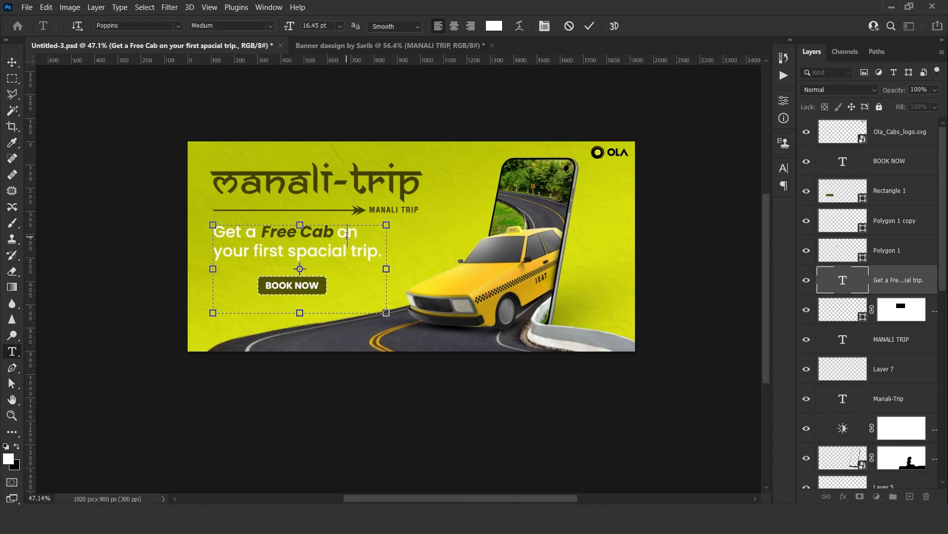
left_click(589, 26)
key("v")
left_click_drag(368, 260, 282, 47)
left_click_drag(339, 49, 358, 260)
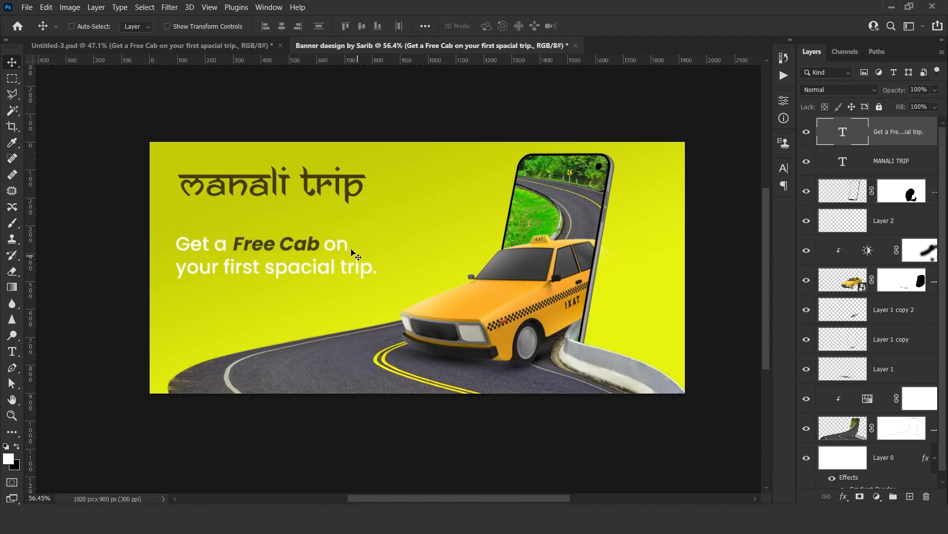
left_click_drag(277, 183, 266, 181)
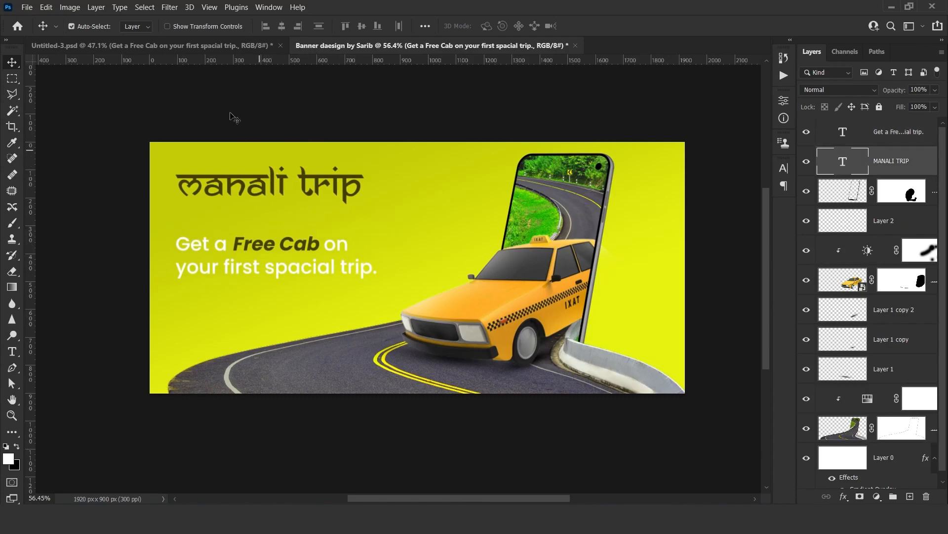
Step: Copy the arrow divider and small MANALI TRIP label from Untitled-3.psd to below the banner's title, and hyphenate the title as MANALI-TRIP
left_click(193, 46)
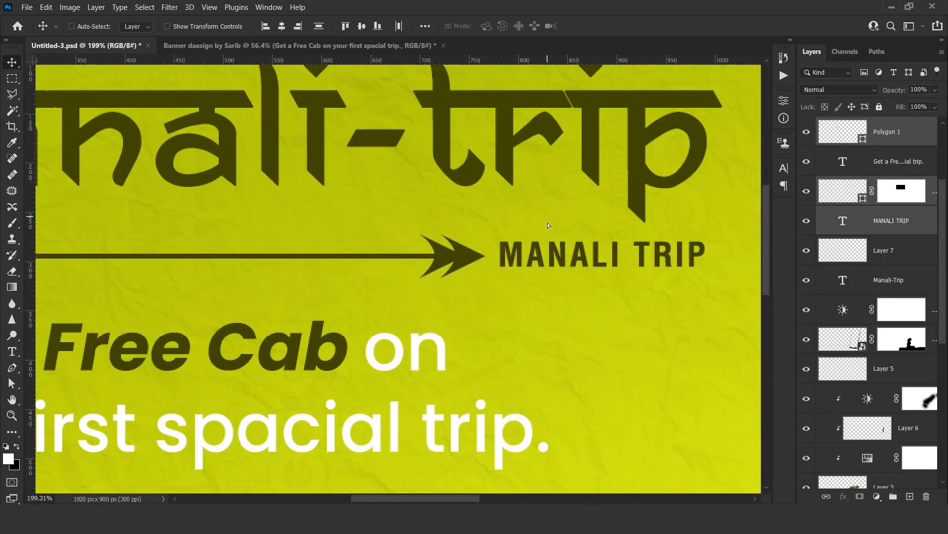
left_click_drag(547, 223, 368, 201)
left_click_drag(368, 201, 334, 243)
left_click(395, 188, "ctrl")
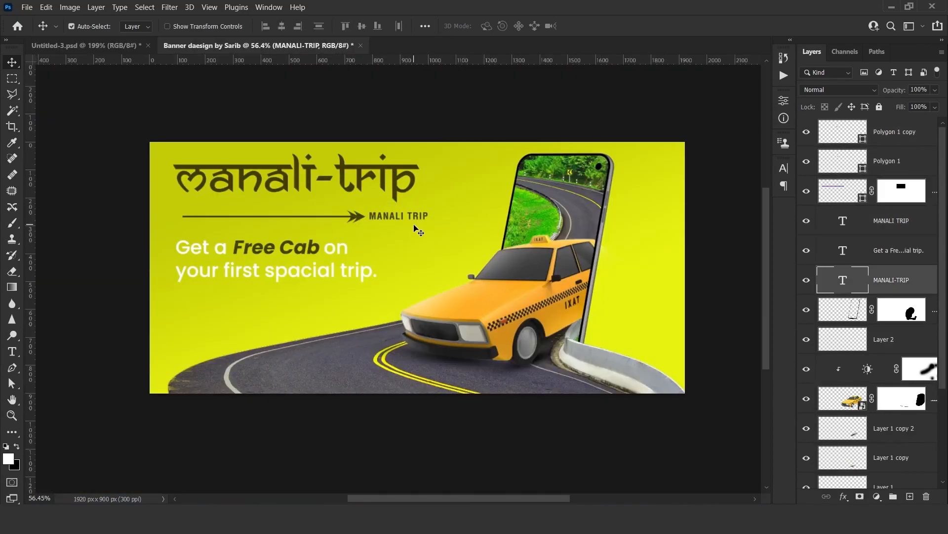
Step: Resize the MANALI-TRIP title slightly and align the tagline's left edge with the start of the arrow divider
key("ctrl+t")
mouse_move(418, 202)
left_mouse_down()
mouse_move(432, 205)
mouse_move(421, 206)
left_mouse_up()
key("Return")
scroll(189, 181, "up", 5)
left_click_drag(206, 189, 211, 190)
left_click_drag(214, 299, 228, 298)
scroll(486, 221, "down", 6)
left_click_drag(494, 222, 387, 240)
left_click(422, 236)
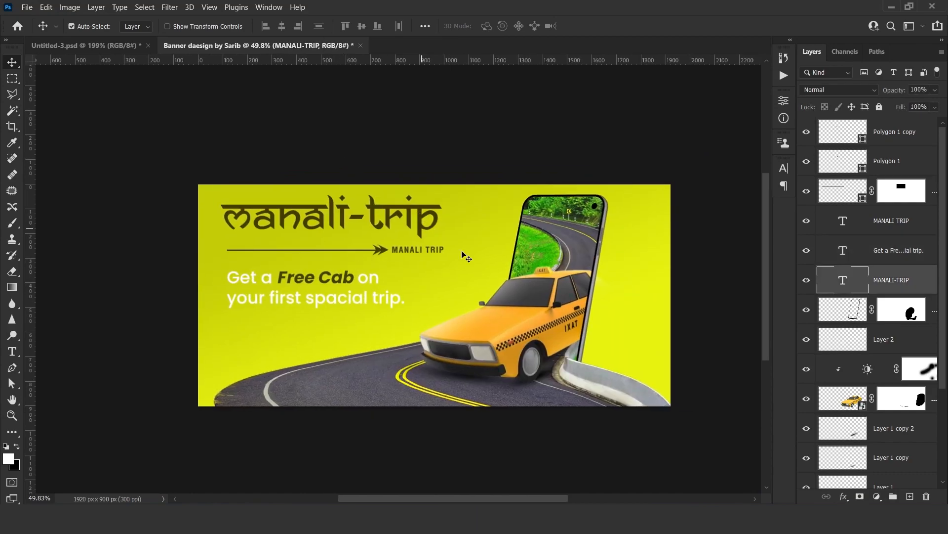
scroll(447, 262, "up", 3)
scroll(402, 304, "down", 3)
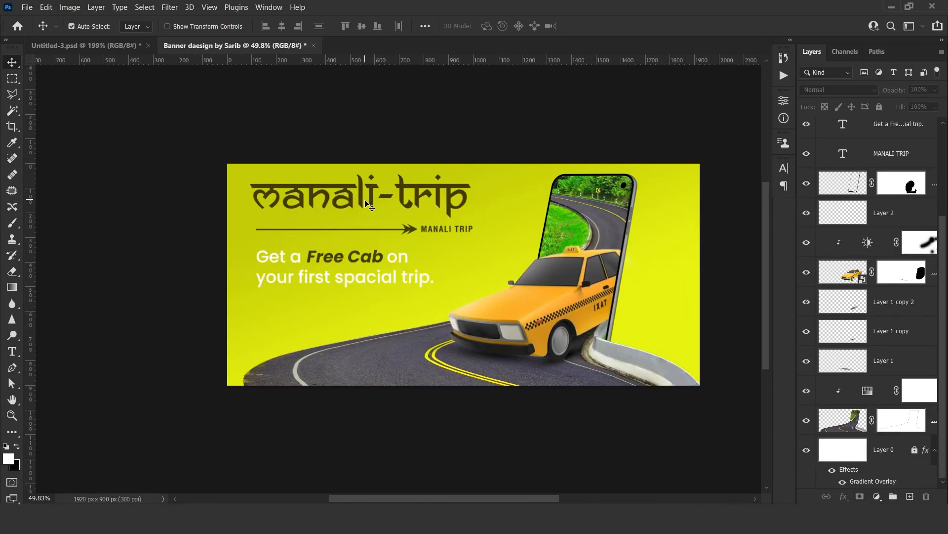
Step: Move the arrow divider's line and arrowhead polygon apart to examine how the arrow is built
scroll(423, 232, "up", 8)
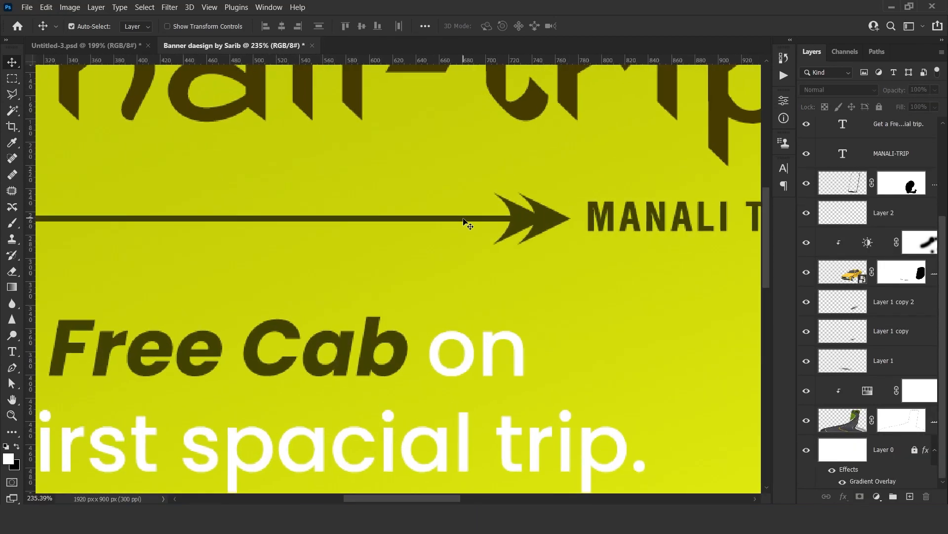
left_click(463, 219, "ctrl")
left_click_drag(487, 218, 398, 218)
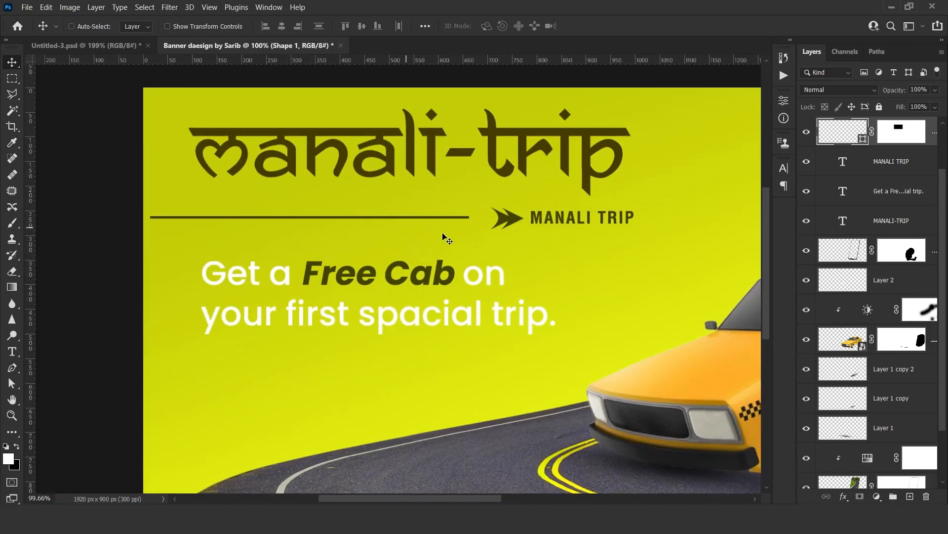
left_click_drag(503, 218, 509, 220)
left_click(516, 220, "ctrl")
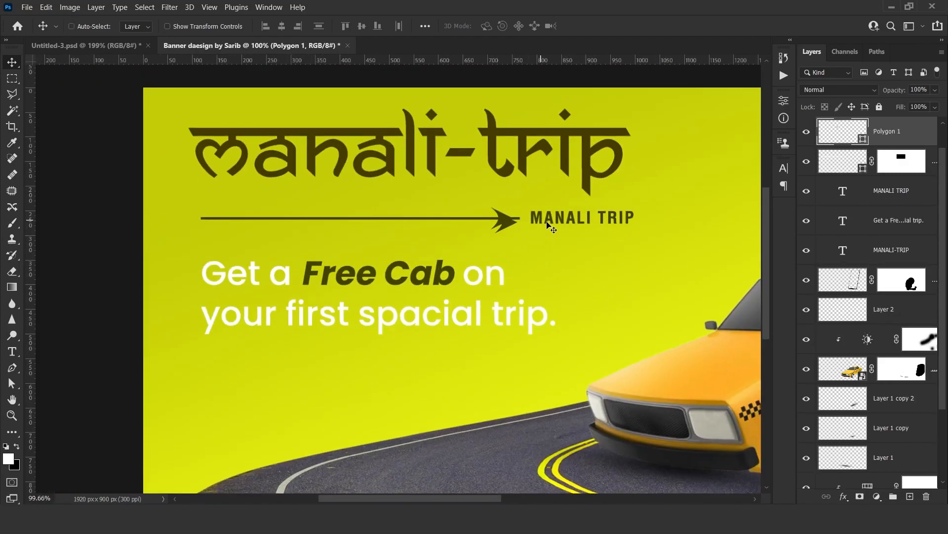
Step: Examine the font settings of the small MANALI TRIP label and the Free Cab tagline
double_click(568, 220)
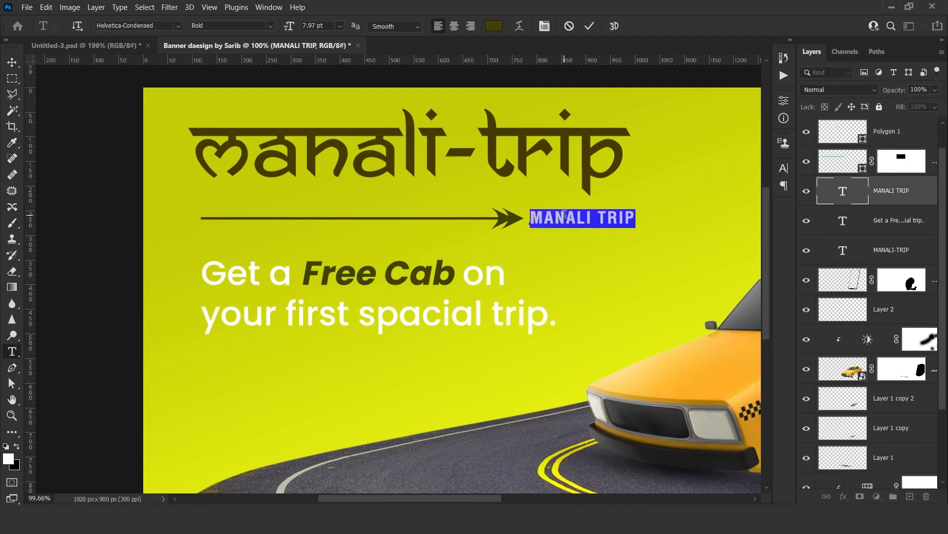
left_click(573, 25)
double_click(406, 277)
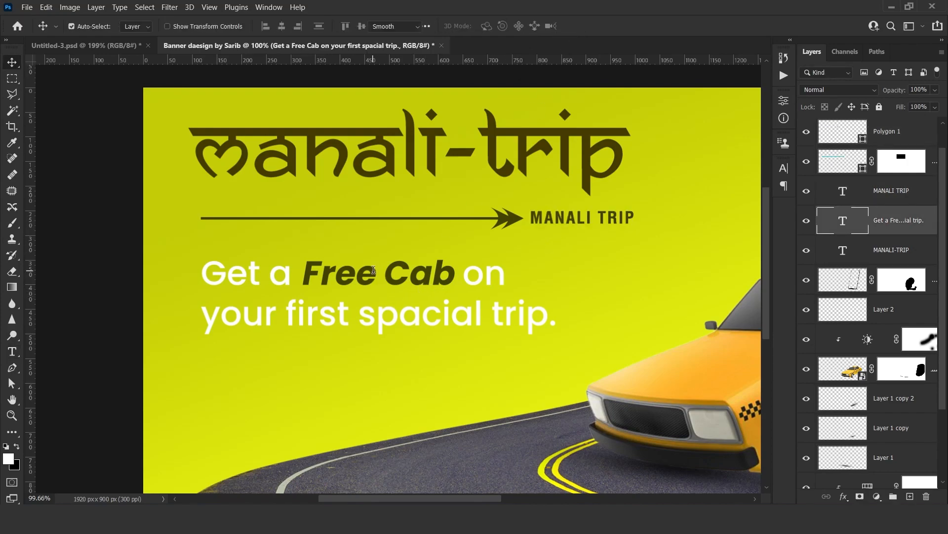
left_click(408, 278)
left_click(571, 27)
key("v")
scroll(507, 221, "down", 3)
left_click_drag(540, 191, 440, 226)
left_click(311, 158)
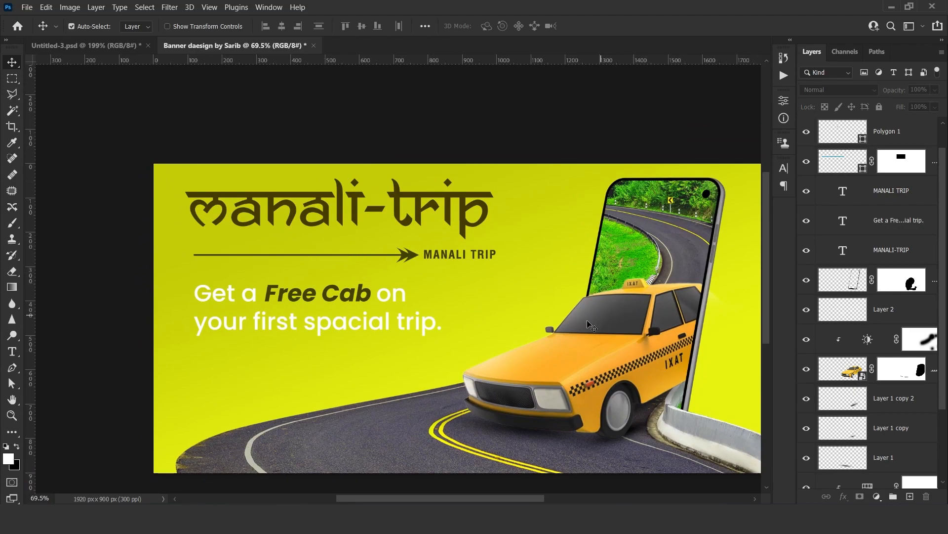
Step: Lock all the artwork layers from the phone down to the road
left_click(854, 378)
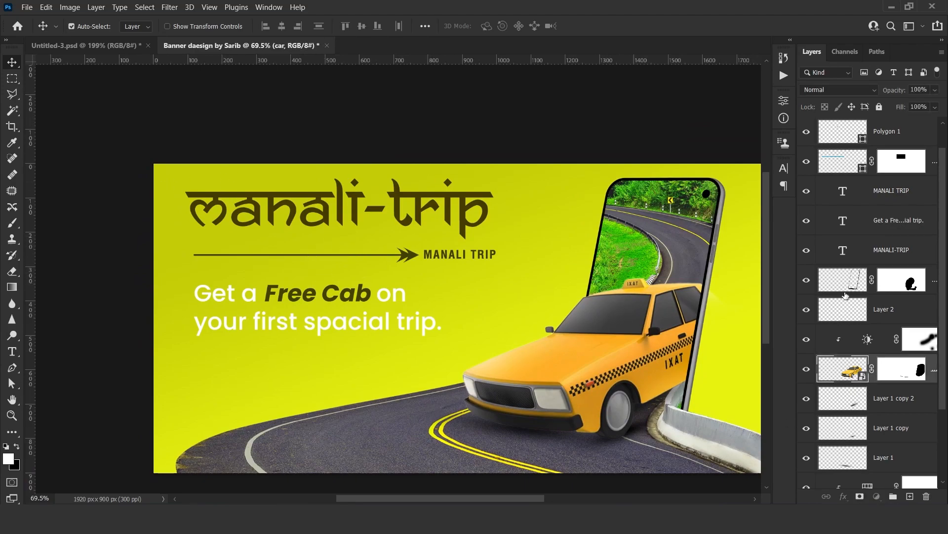
left_click(846, 291)
scroll(865, 432, "down", 3)
left_click(851, 420, "shift")
left_click(879, 107)
Step: Select the title, arrow divider, label and tagline together, scale them to about 94% and shift them slightly left
left_click_drag(119, 149, 452, 347)
key("ctrl+t")
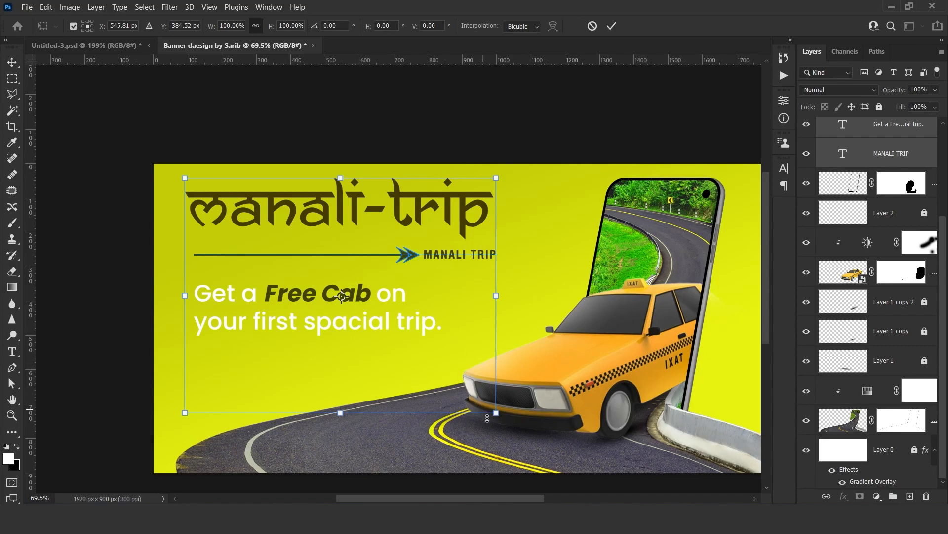
left_click_drag(497, 413, 487, 388)
left_click_drag(355, 298, 355, 304)
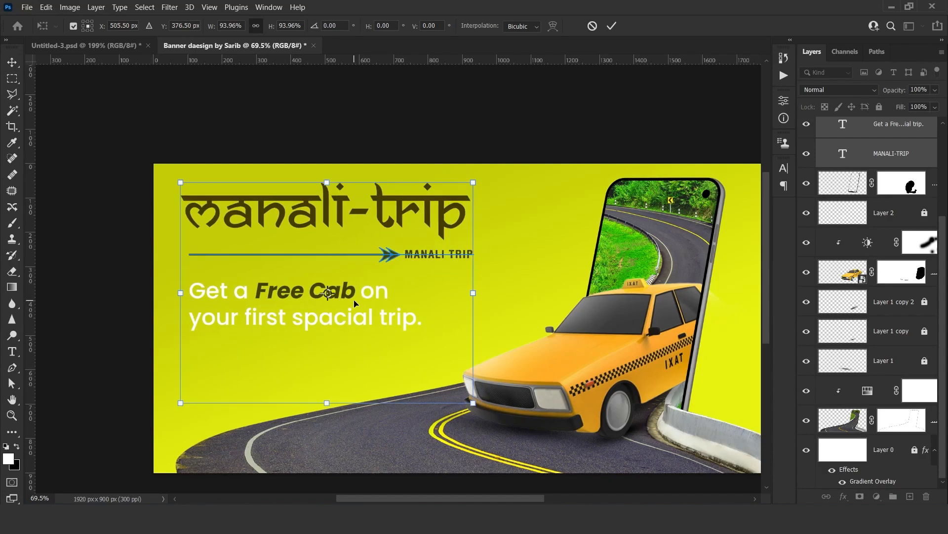
key("Return")
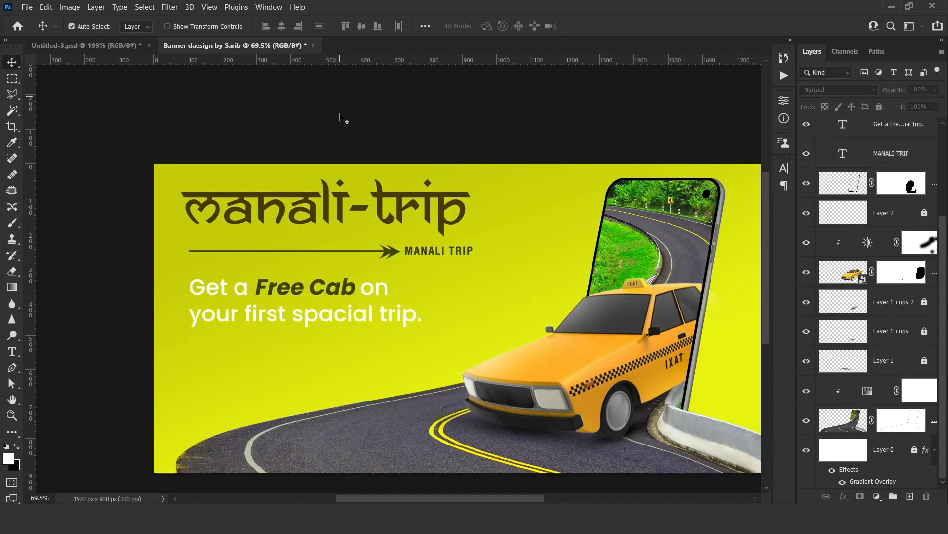
Step: Draw a white rectangle of about 223 × 69 px below the tagline
left_click(18, 428)
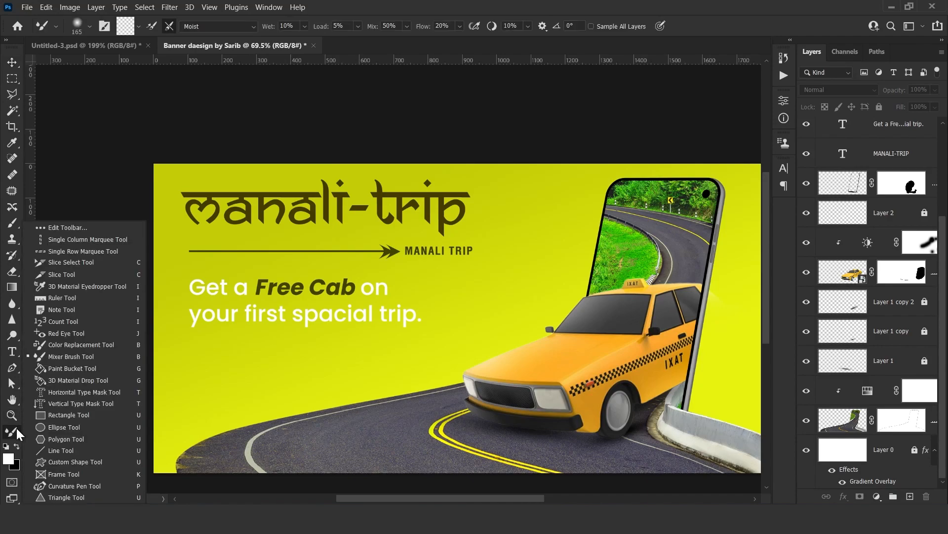
left_click(60, 413)
scroll(243, 339, "up", 2)
left_click_drag(241, 346, 345, 377)
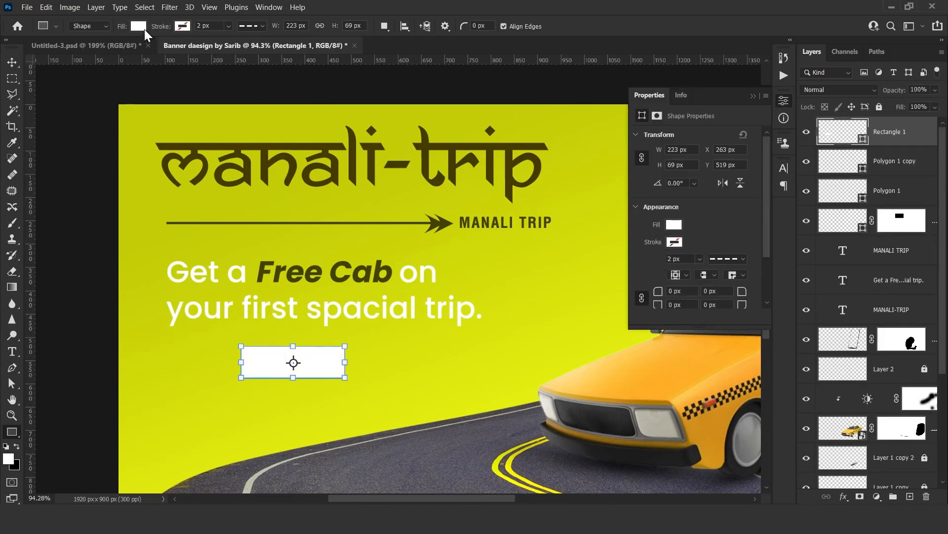
Step: Recolour the rectangle with the dark brown (463b00) sampled from the title and move it slightly further below the tagline
double_click(837, 131)
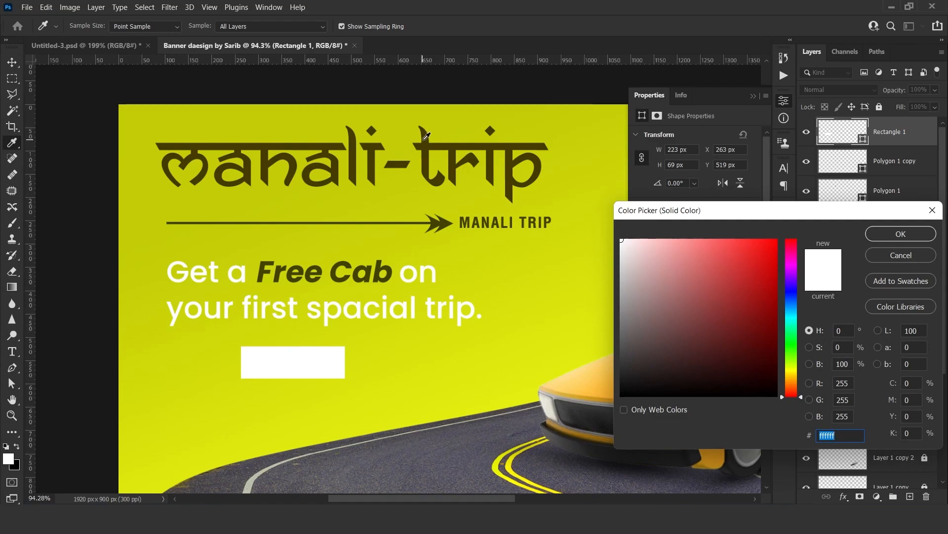
left_click(428, 144)
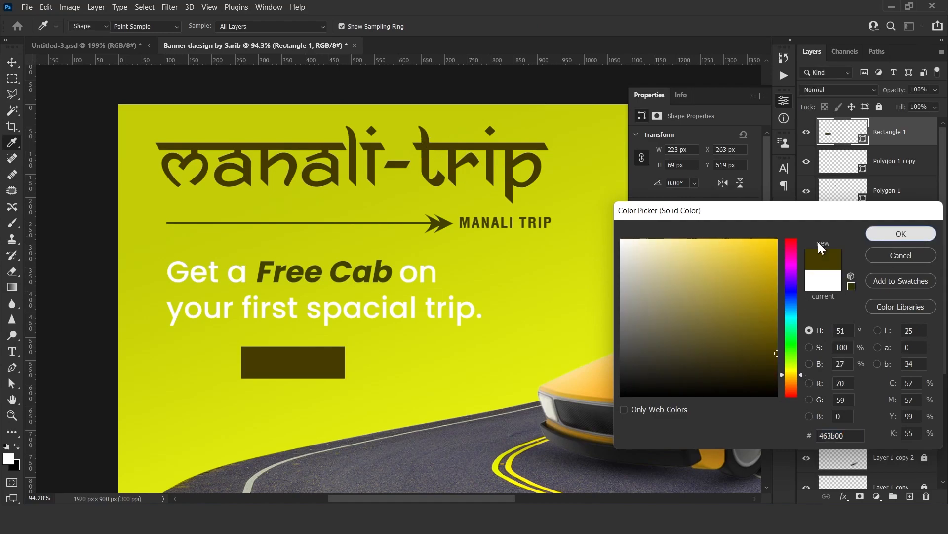
left_click(923, 236)
key("v")
left_click_drag(384, 324, 384, 339)
Step: Duplicate the MANALI TRIP label to the area below the tagline and change the copy's text to BOOK NOW
left_click_drag(503, 229, 494, 389)
double_click(492, 388)
type("BOOK")
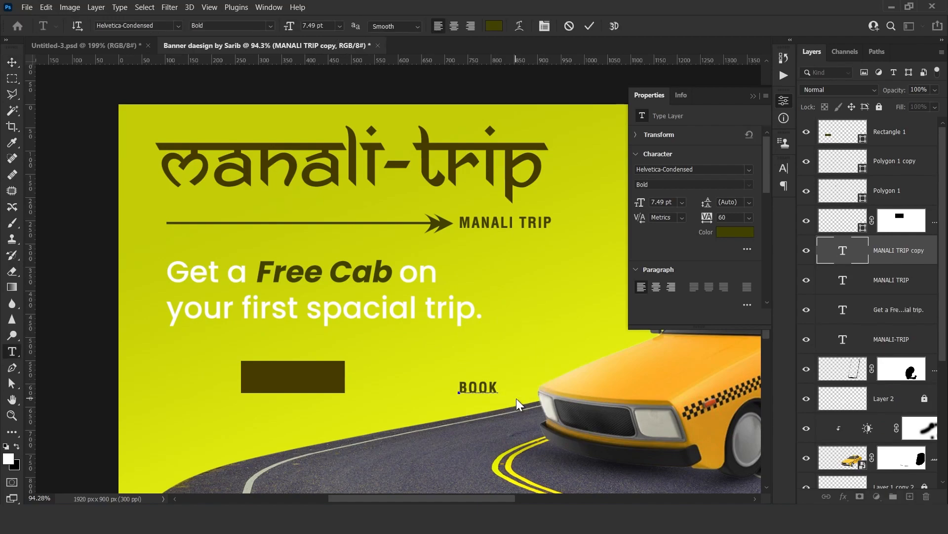
type(" NOW")
key("ctrl+a")
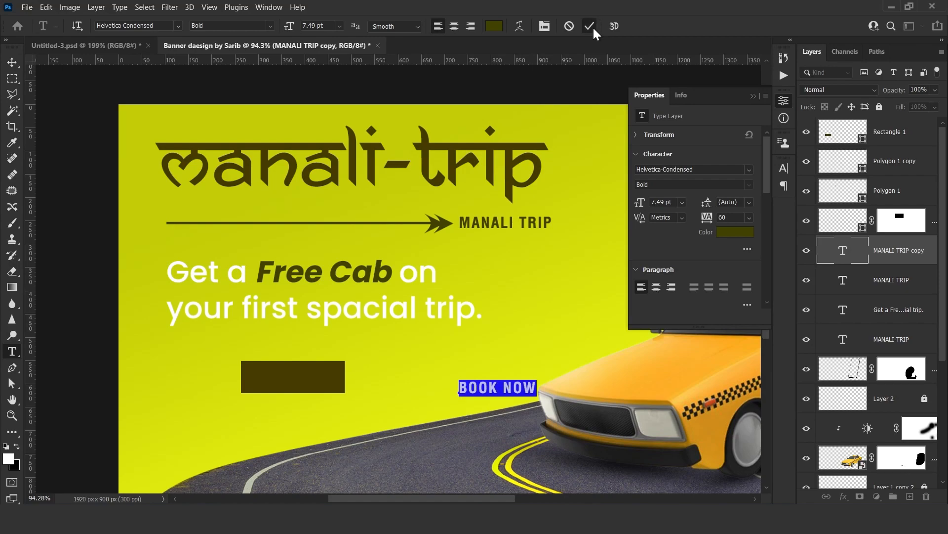
left_click(590, 26)
Step: Bring the BOOK NOW text layer above the rectangle layer and centre the text on the rectangle
key("v")
left_click_drag(480, 392, 388, 379)
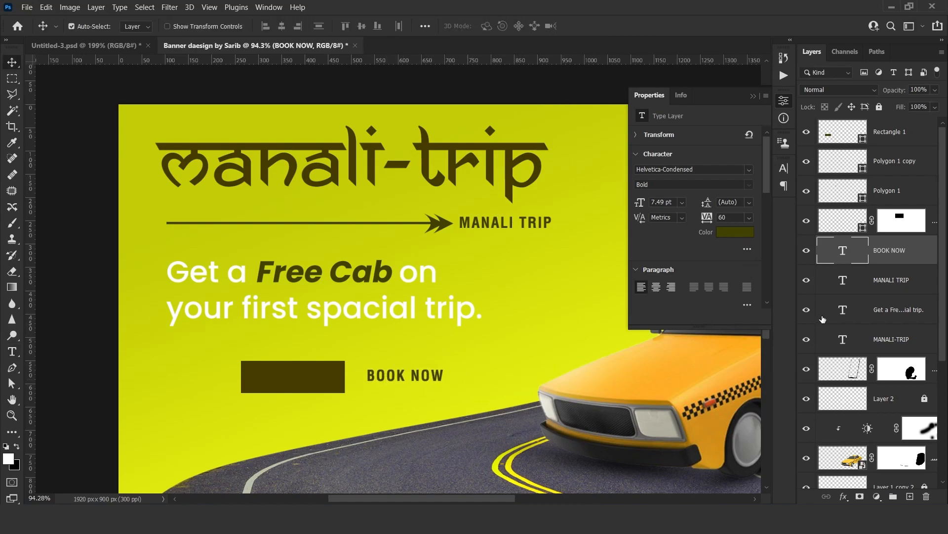
left_click_drag(895, 252, 884, 134)
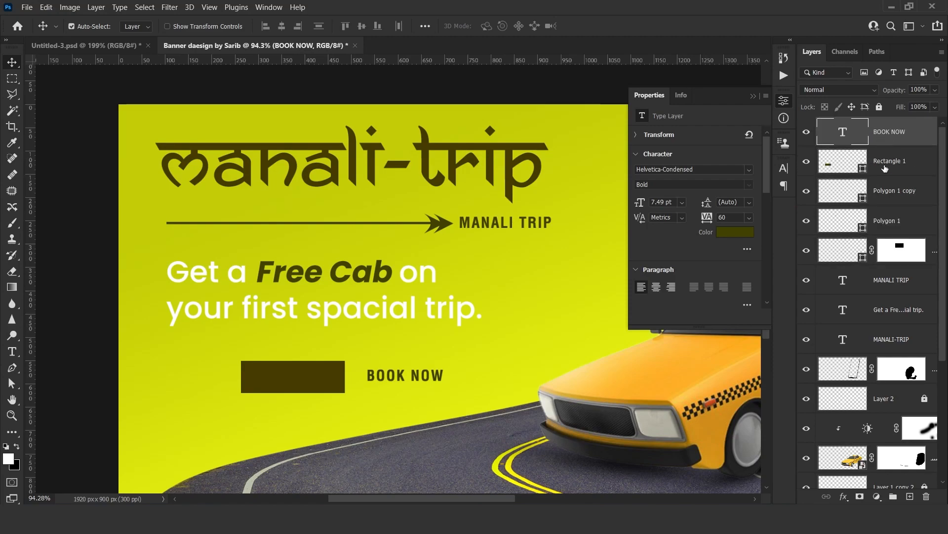
left_click(886, 163, "shift")
left_click(281, 26)
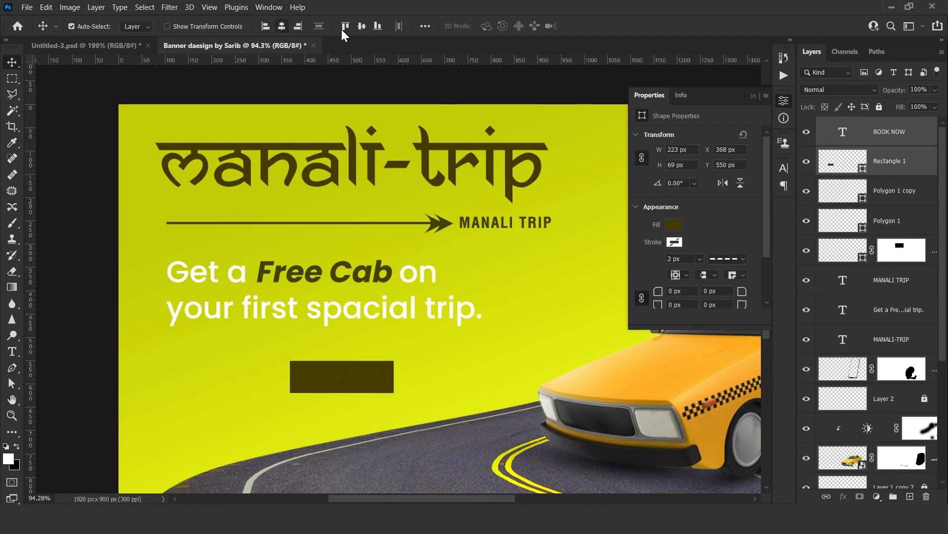
Step: Change the BOOK NOW text colour to white (ffffff)
left_click(901, 157)
double_click(877, 136)
double_click(850, 135)
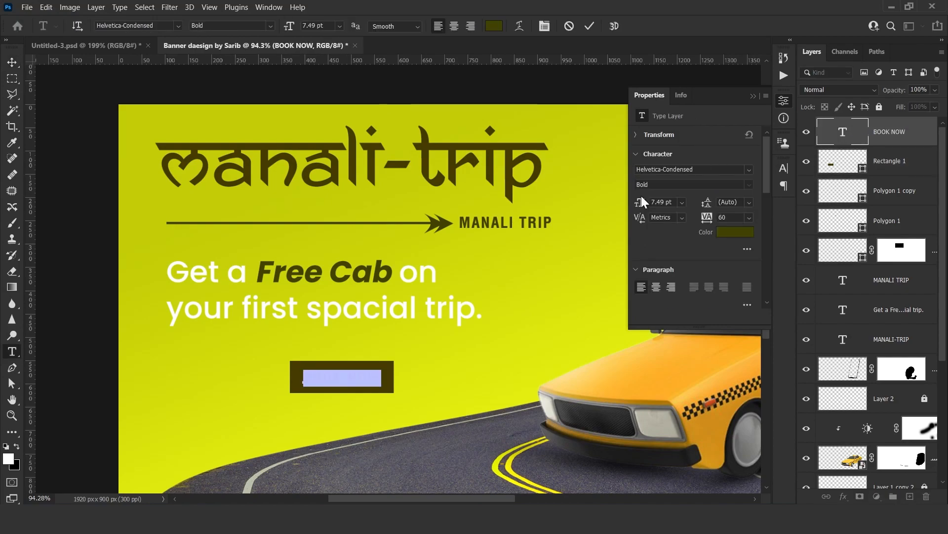
left_click(494, 26)
left_click(622, 240)
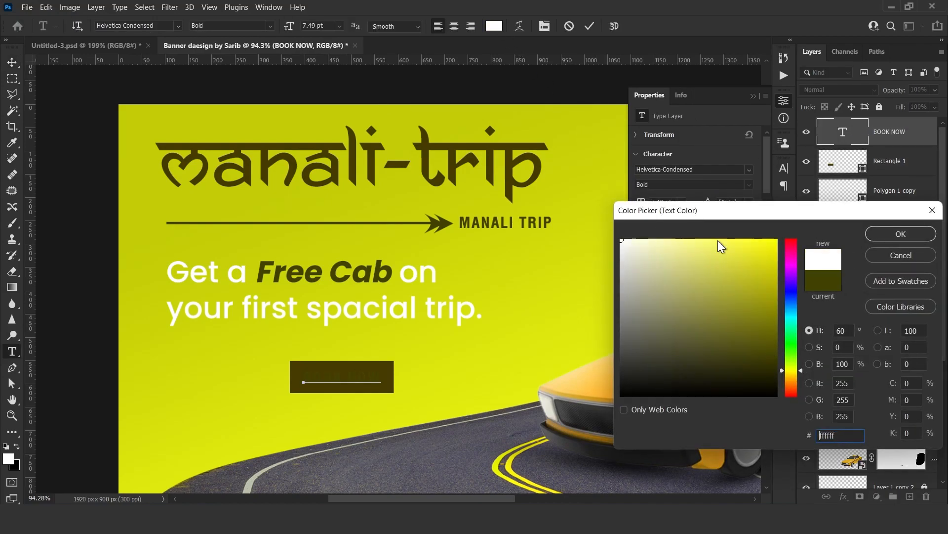
left_click(900, 234)
left_click(589, 26)
key("v")
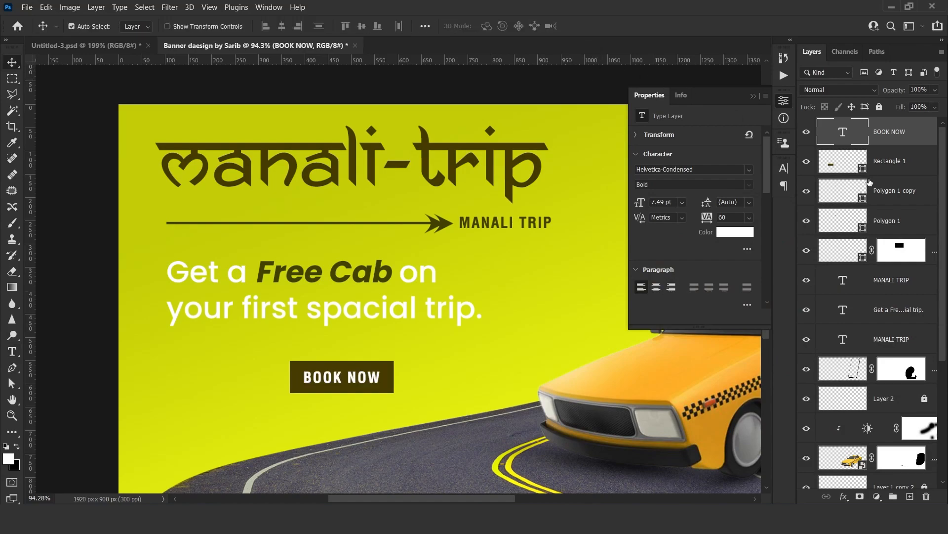
Step: Shift the BOOK NOW text and rectangle left together, and reduce the rectangle's height to 60 px
left_click(803, 168, "shift")
left_click_drag(432, 357, 389, 355)
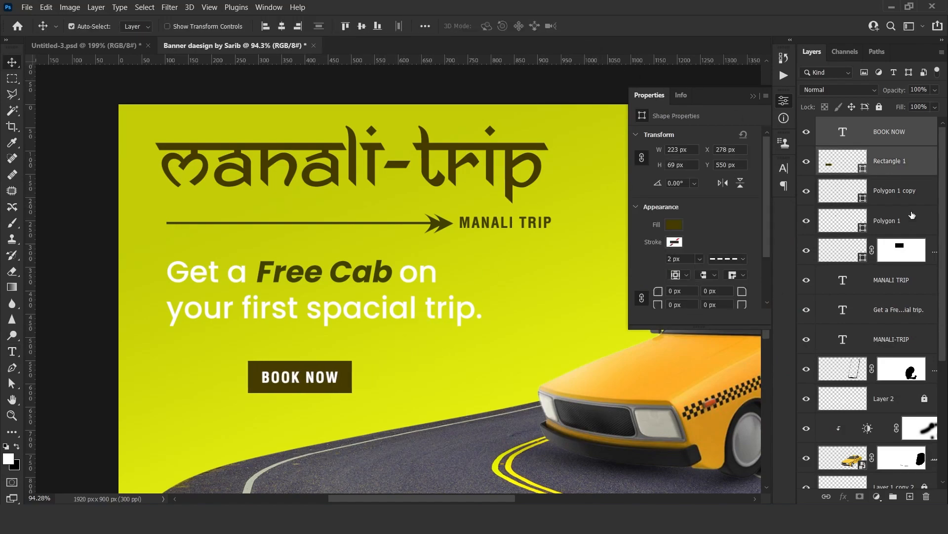
left_click(888, 173)
key("ctrl+t")
scroll(302, 376, "up", 5)
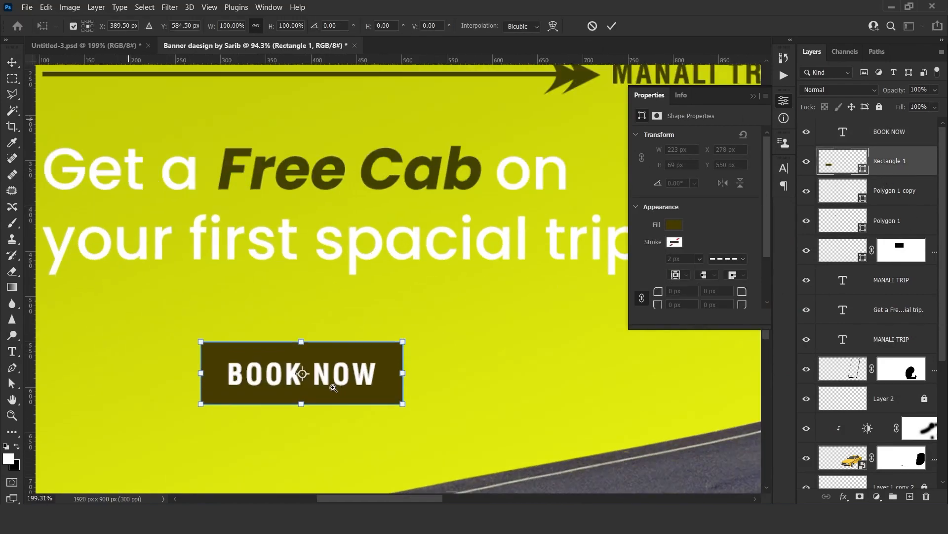
left_click_drag(303, 336, 350, 341)
key("Return")
Step: Round the button rectangle's corners to 9 px and give it a white dashed 2 px stroke
left_click(694, 290)
mouse_move(662, 293)
left_mouse_down()
mouse_move(676, 293)
mouse_move(659, 296)
left_mouse_up()
left_click(678, 243)
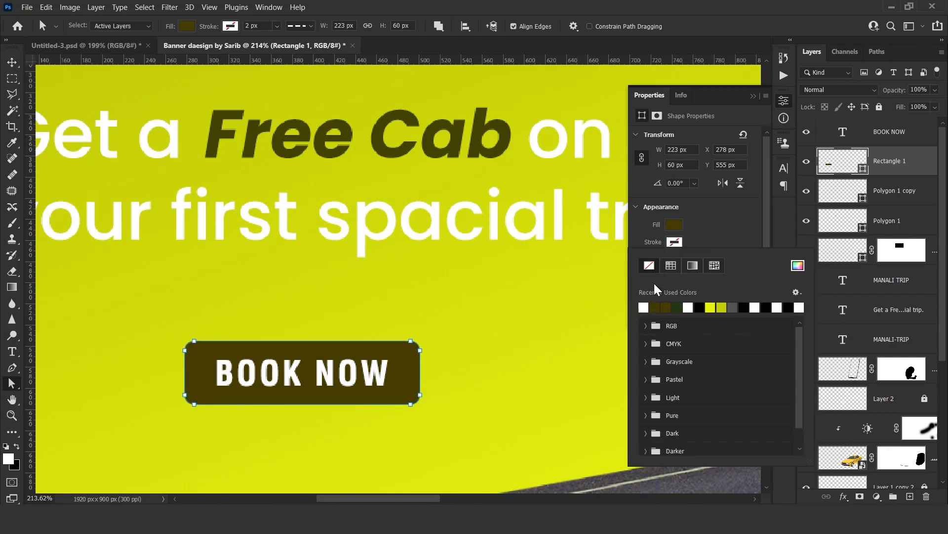
left_click(644, 307)
left_click(747, 241)
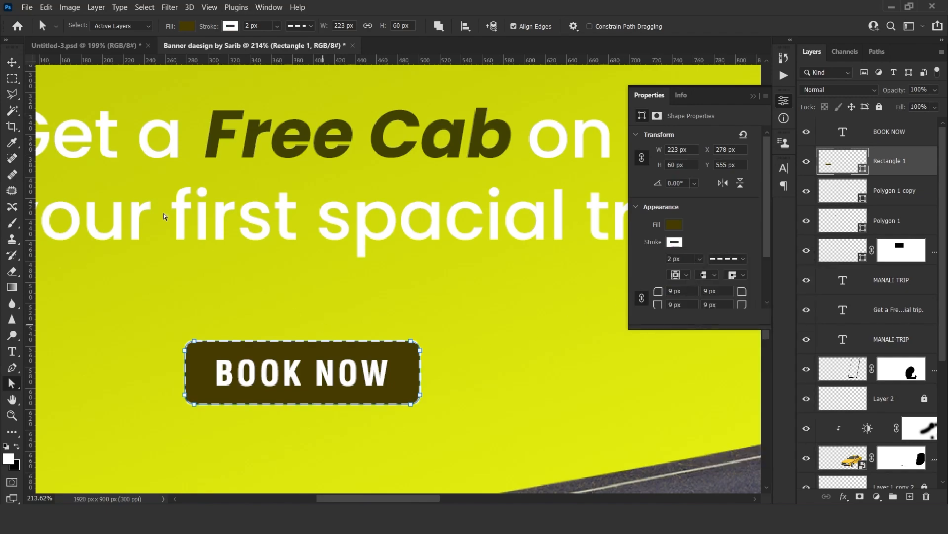
Step: Move the BOOK NOW text and its rectangle together so the button lines up with the tagline's left edge
left_click(13, 63)
left_click(369, 418, "ctrl")
left_click_drag(317, 330, 268, 340)
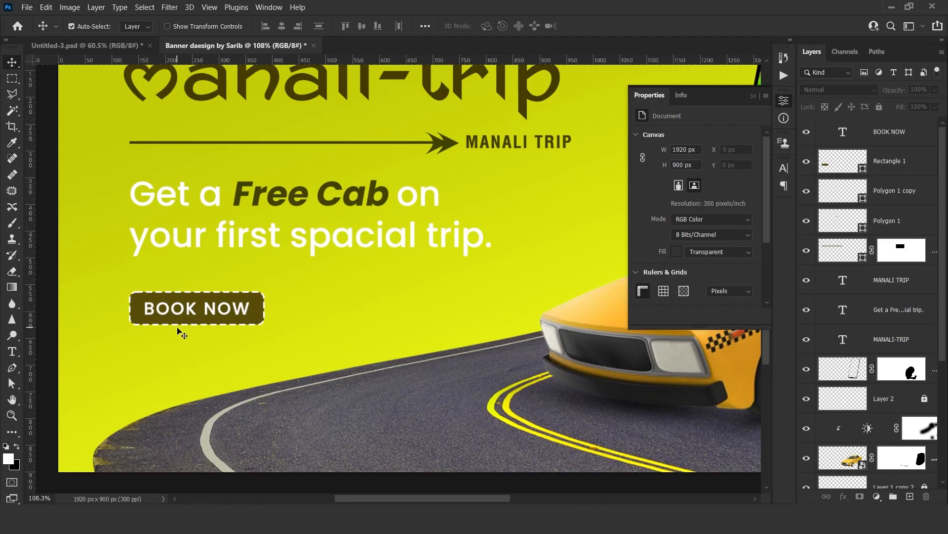
left_click_drag(314, 259, 272, 265)
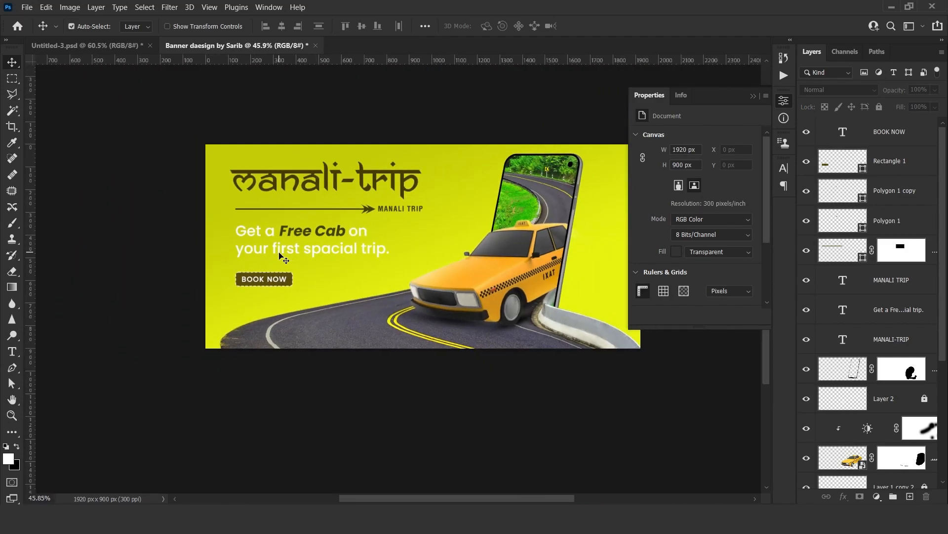
left_click_drag(298, 186, 266, 240)
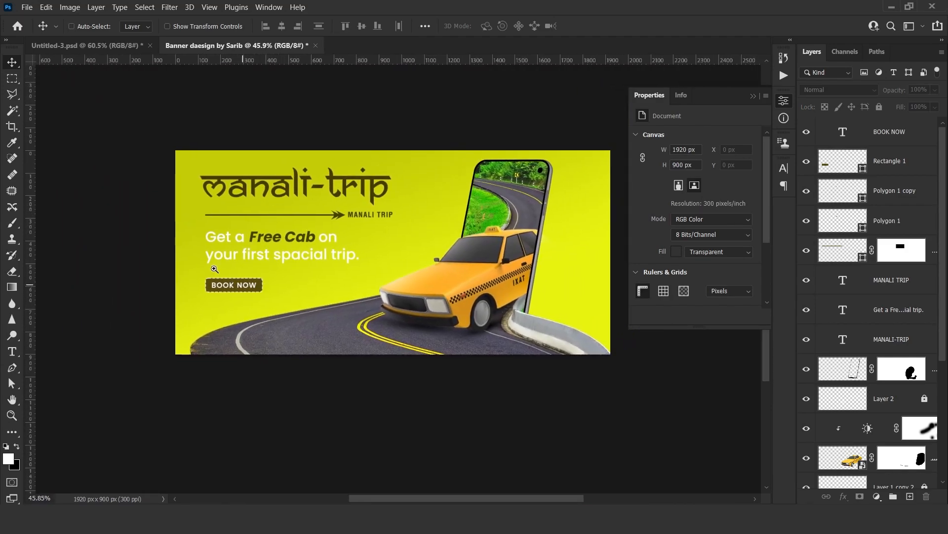
left_click_drag(212, 266, 266, 314)
left_click_drag(379, 287, 342, 292)
left_click_drag(457, 288, 244, 293)
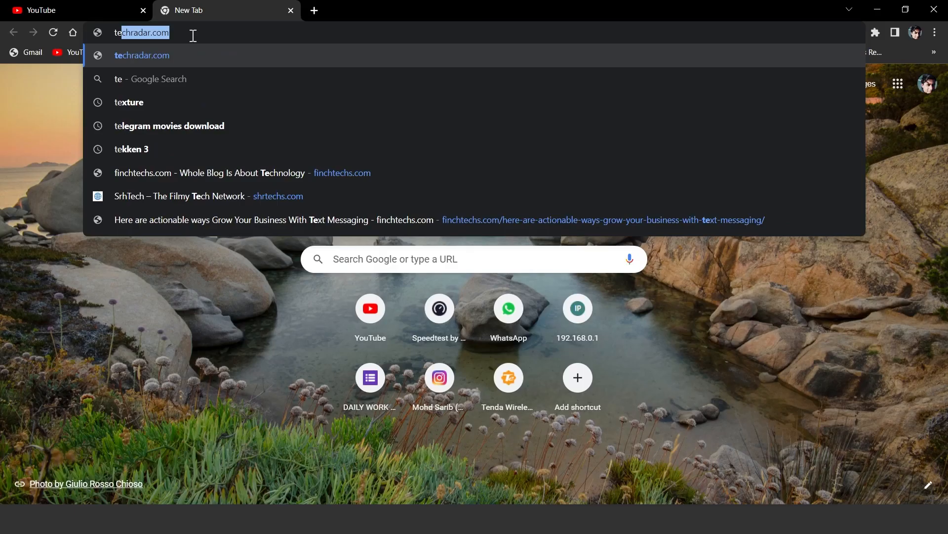
Step: Search Google Images in the browser for "texture background"
type("xture")
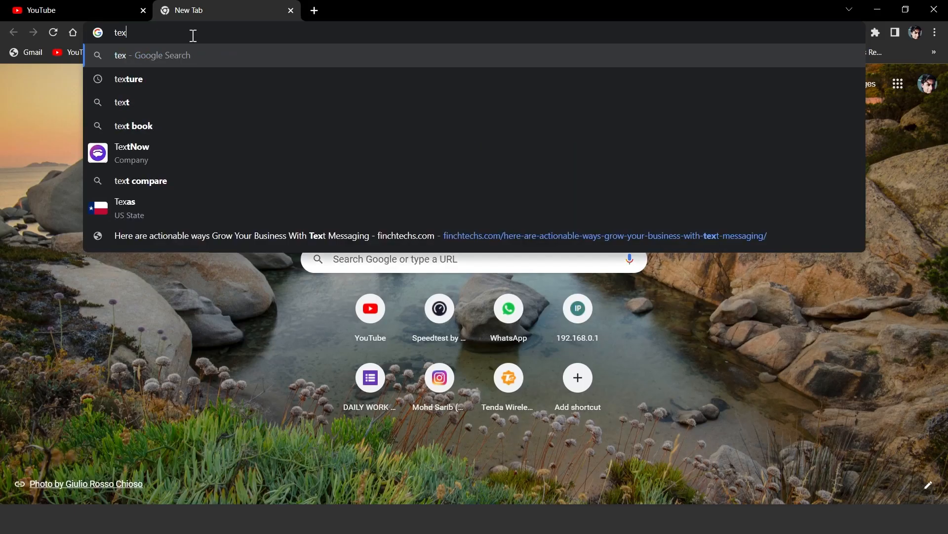
key("Down")
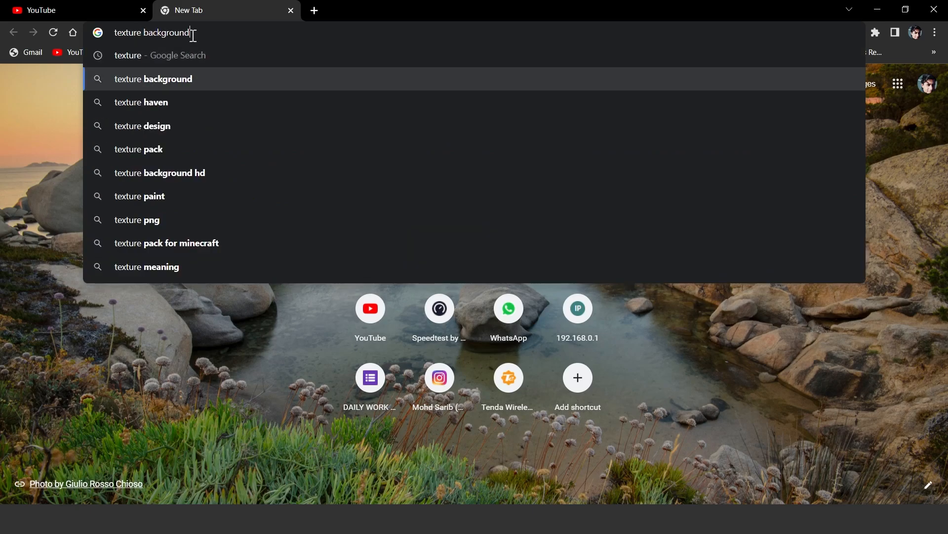
key("Return")
left_click(176, 133)
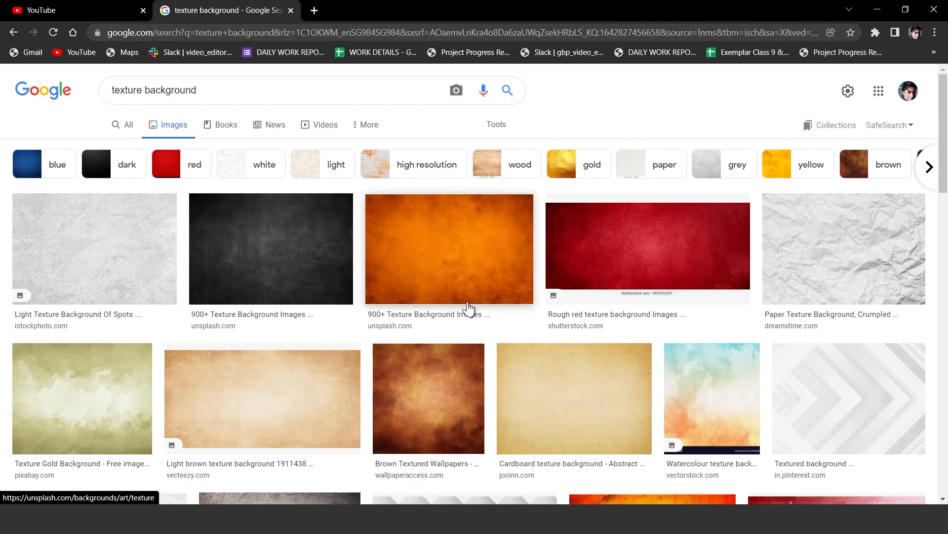
Step: Browse the light brown textures and their related images, and open Freepik's "Brown grunge background of old paper texture"
scroll(447, 326, "down", 2)
left_click(296, 316)
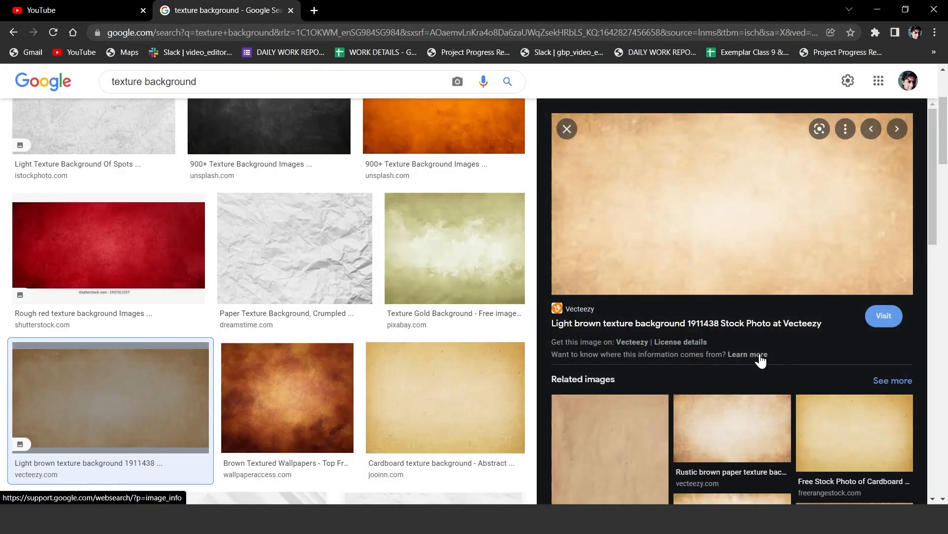
scroll(734, 383, "down", 3)
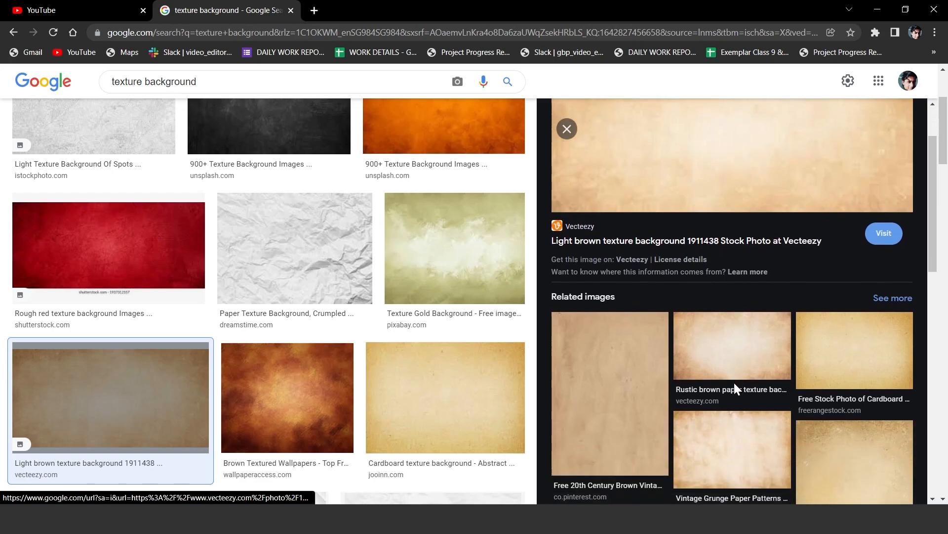
left_click(716, 371)
scroll(718, 374, "down", 5)
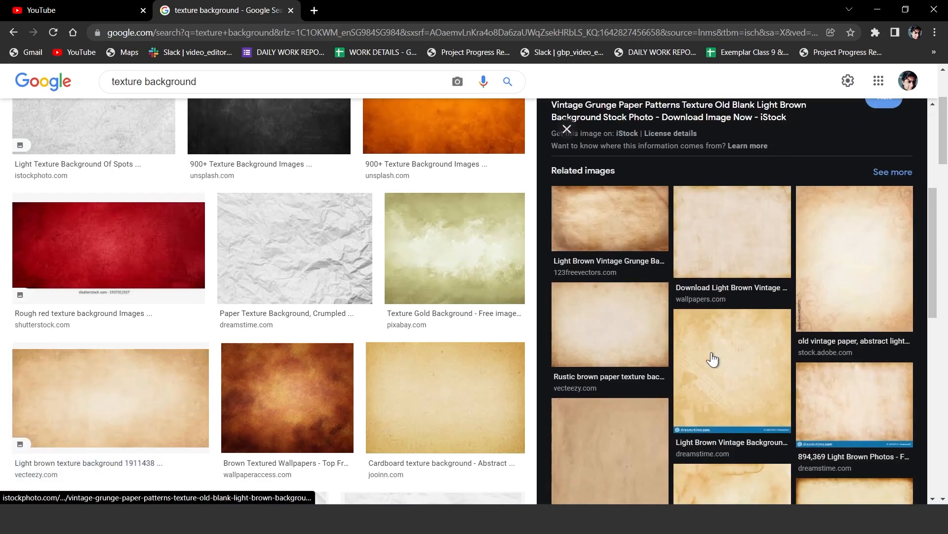
left_click(611, 218)
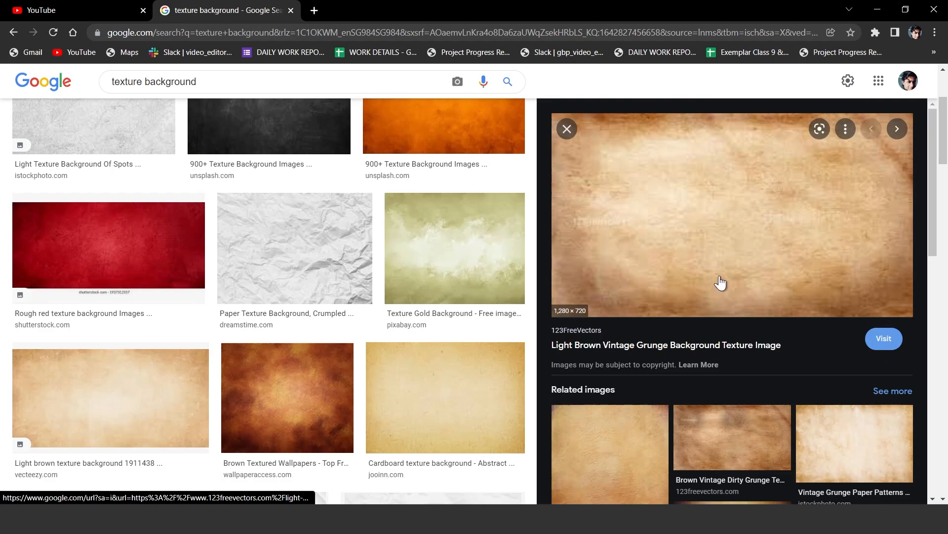
scroll(725, 302, "down", 3)
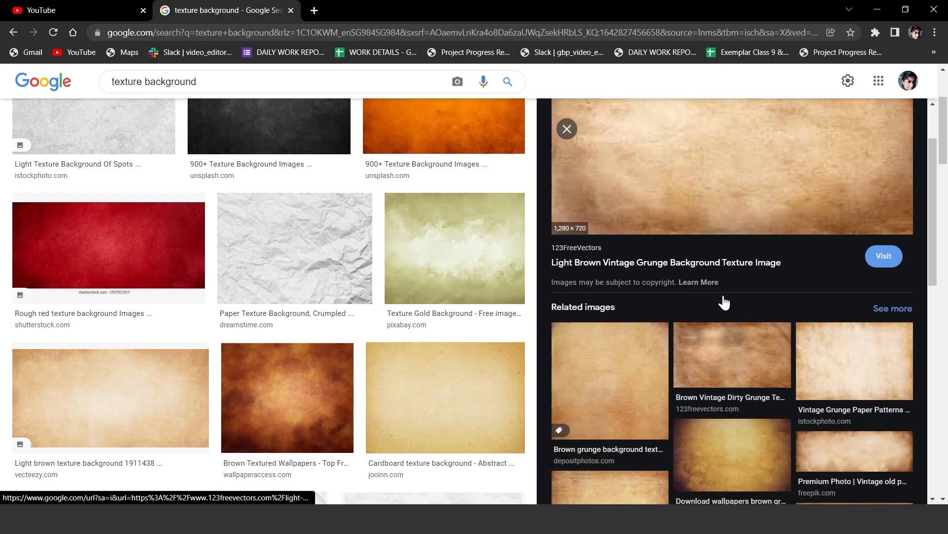
scroll(815, 383, "down", 5)
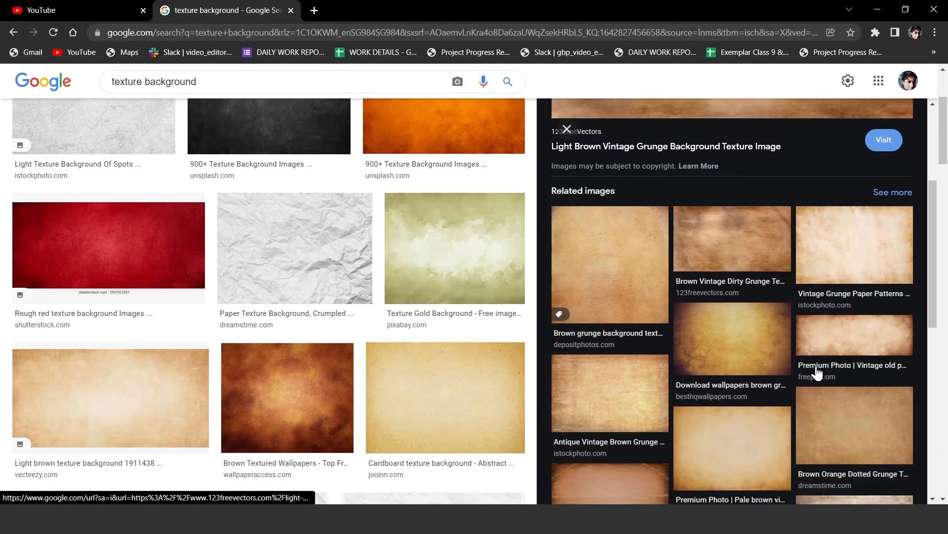
left_click(810, 398)
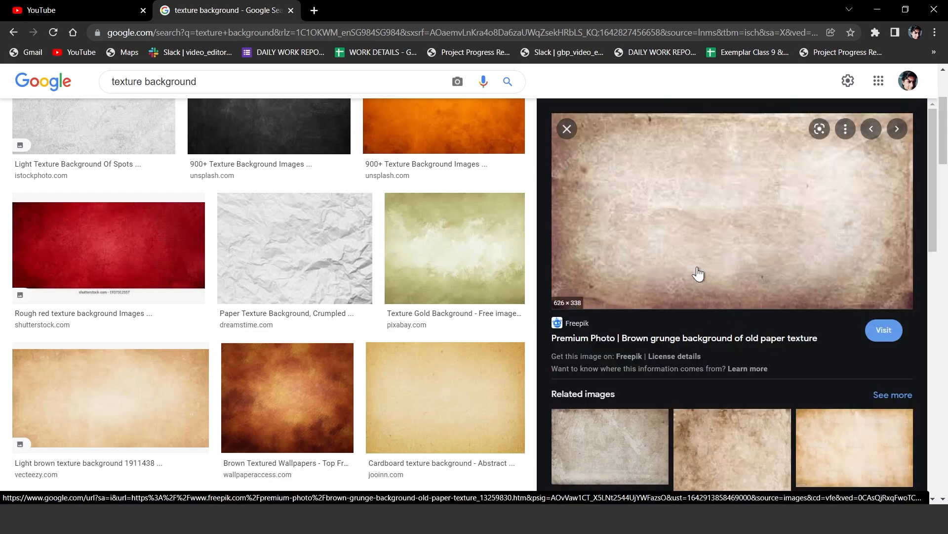
Step: Copy the old paper texture into the banner in Photoshop and scale it to about 311% so it covers the canvas
right_click(734, 202)
left_click(772, 354)
key("alt+Tab")
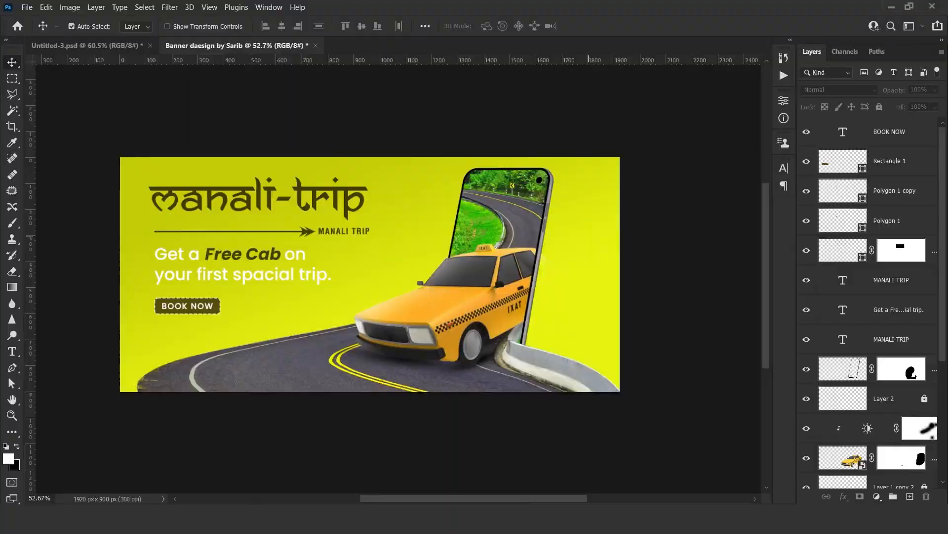
key("ctrl+v")
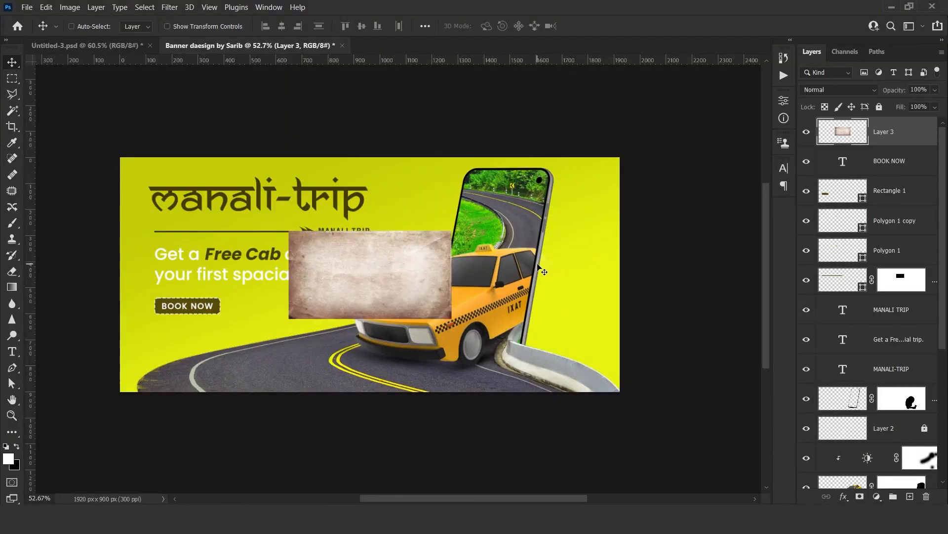
key("ctrl+t")
left_click_drag(452, 319, 624, 403)
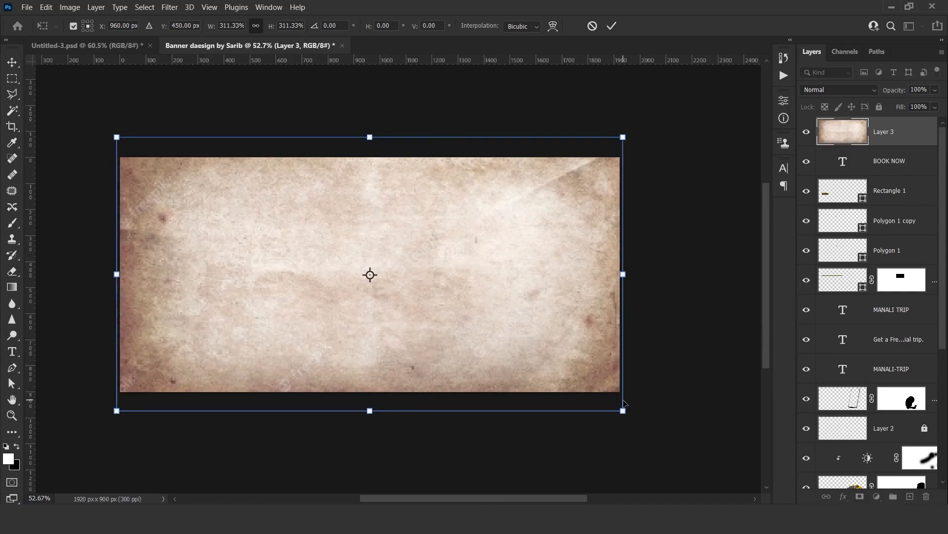
key("Return")
Step: Set the paper texture layer to Multiply at reduced opacity and place it directly above the gradient background layer
left_click(852, 91)
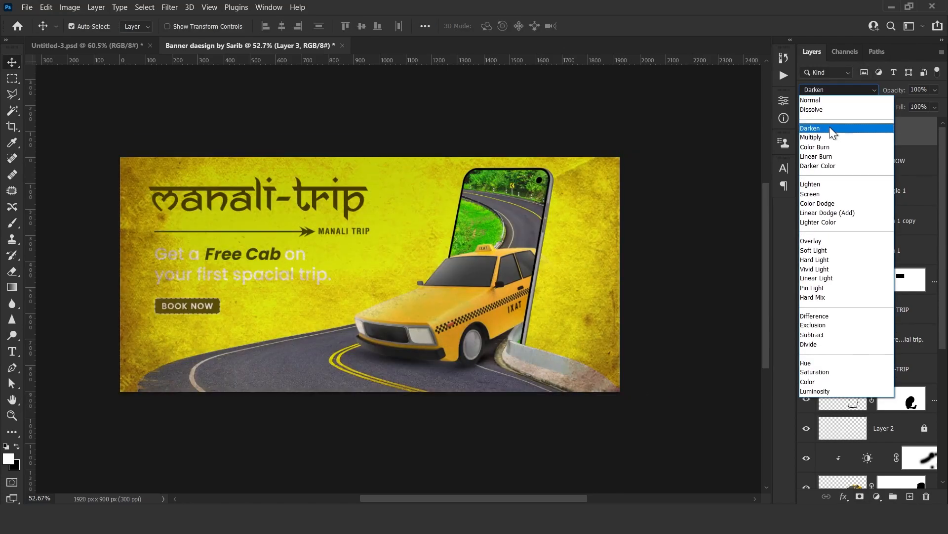
left_click(839, 137)
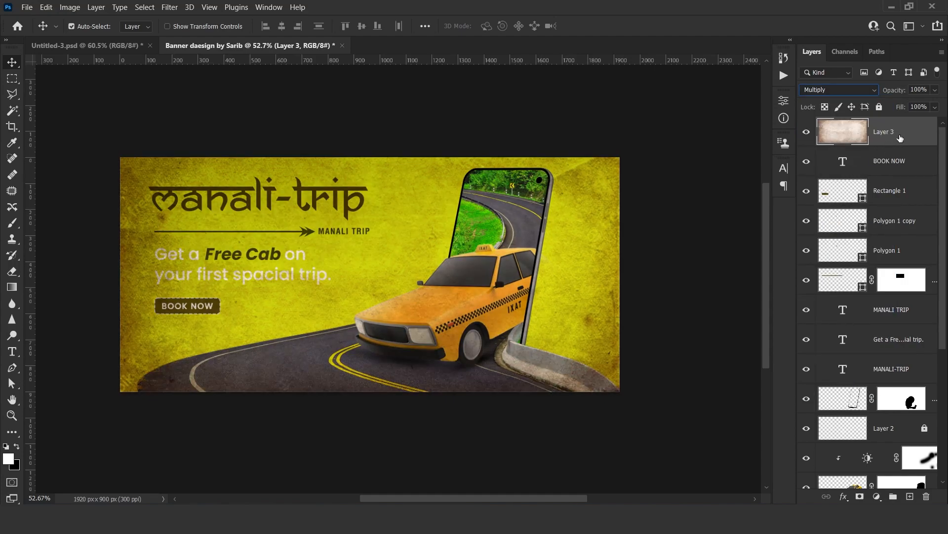
left_click_drag(900, 138, 884, 480)
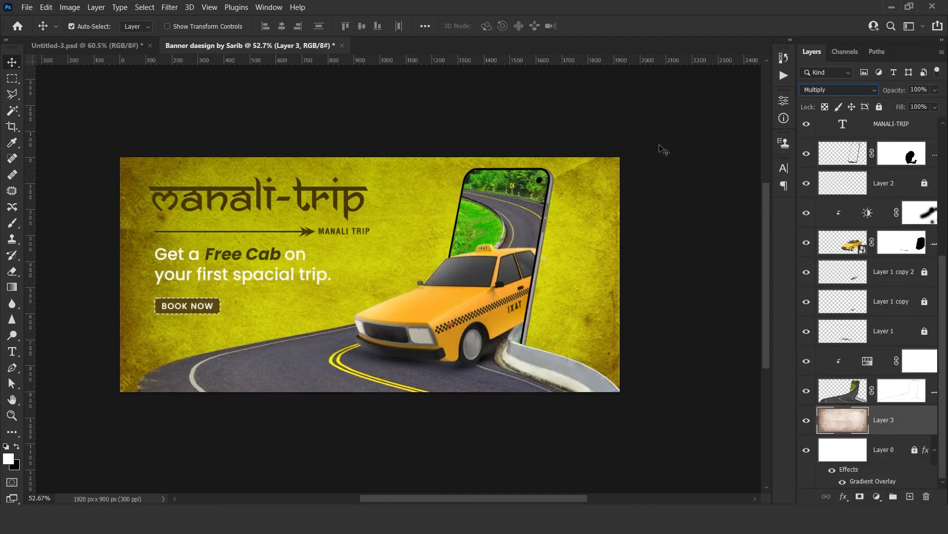
left_click_drag(895, 90, 854, 83)
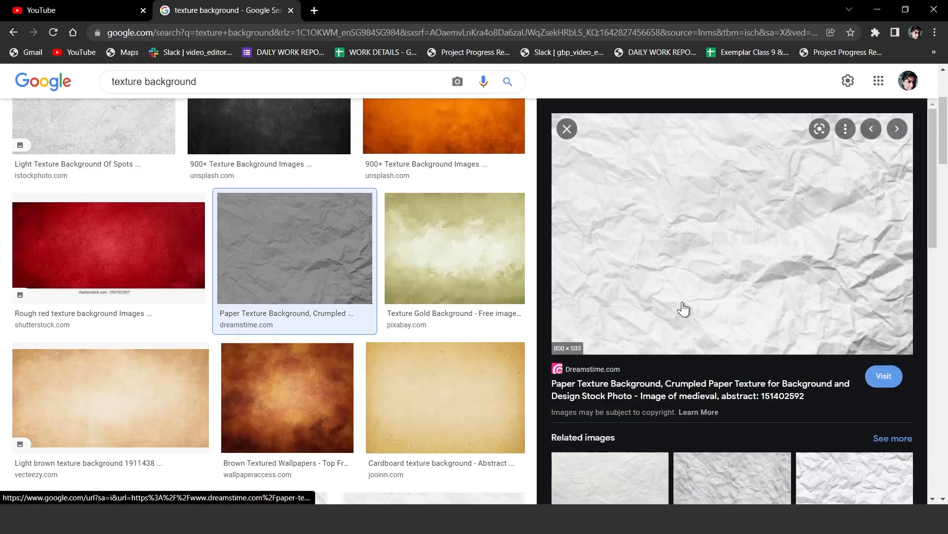
Step: Pick a white crumpled paper texture from the image results and bring it into the banner instead of the brown one, scaled to about 373%
scroll(707, 311, "down", 5)
scroll(328, 326, "down", 7)
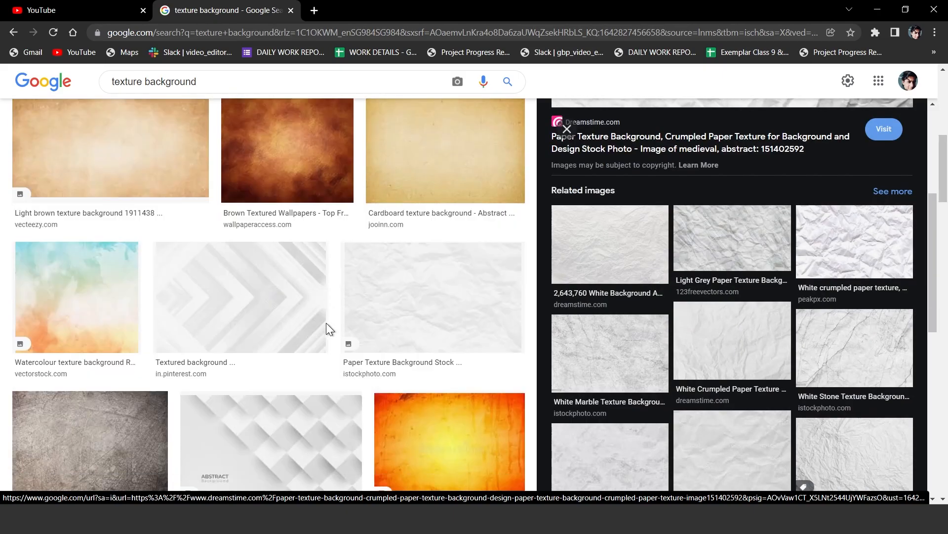
left_click(328, 328)
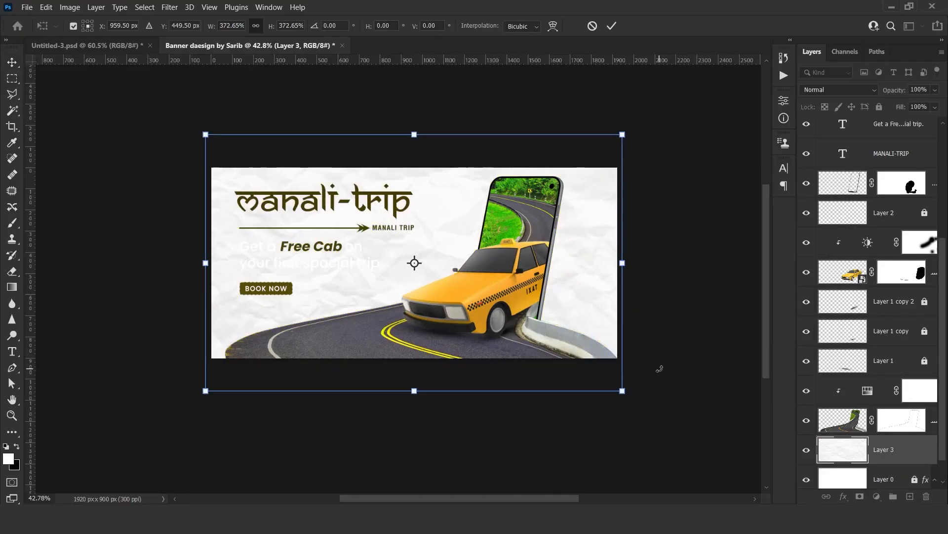
Step: Set the white paper texture layer's blend mode to Multiply and accept its scaling
left_click(840, 89)
left_click(854, 131)
left_click(72, 27)
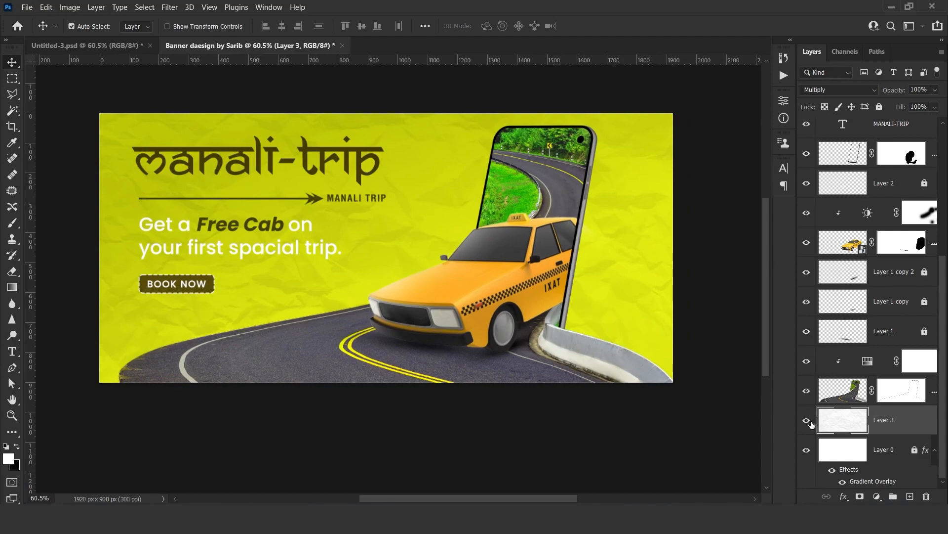
Step: Scale the paper texture down and fit it over the left part of the banner at full height
key("ctrl+t")
left_click_drag(671, 427, 606, 322)
left_click_drag(518, 249, 434, 294)
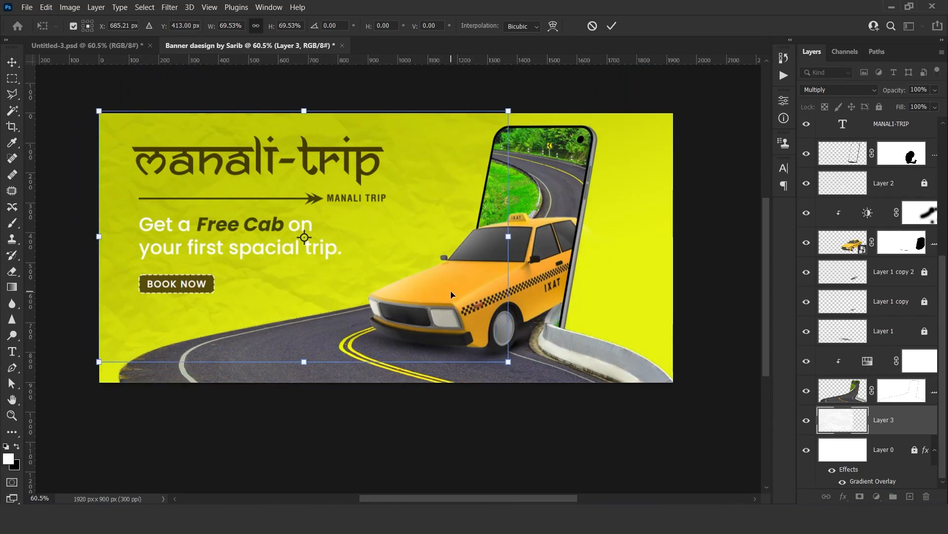
left_click_drag(510, 361, 538, 402)
key("Return")
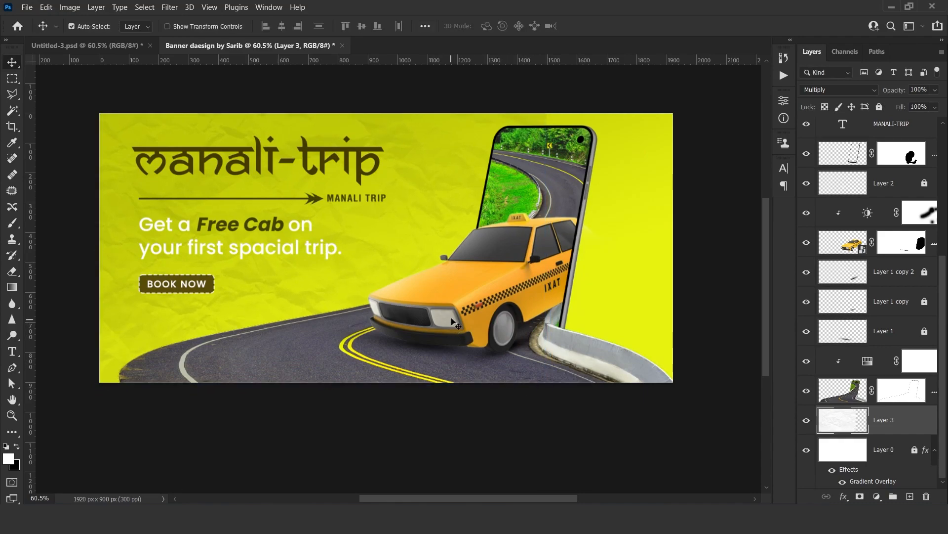
Step: Duplicate the paper texture over the uncovered right part of the banner and merge both texture layers
left_click_drag(235, 262, 584, 234)
scroll(618, 310, "down", 3)
left_click(897, 452, "ctrl")
key("ctrl+e")
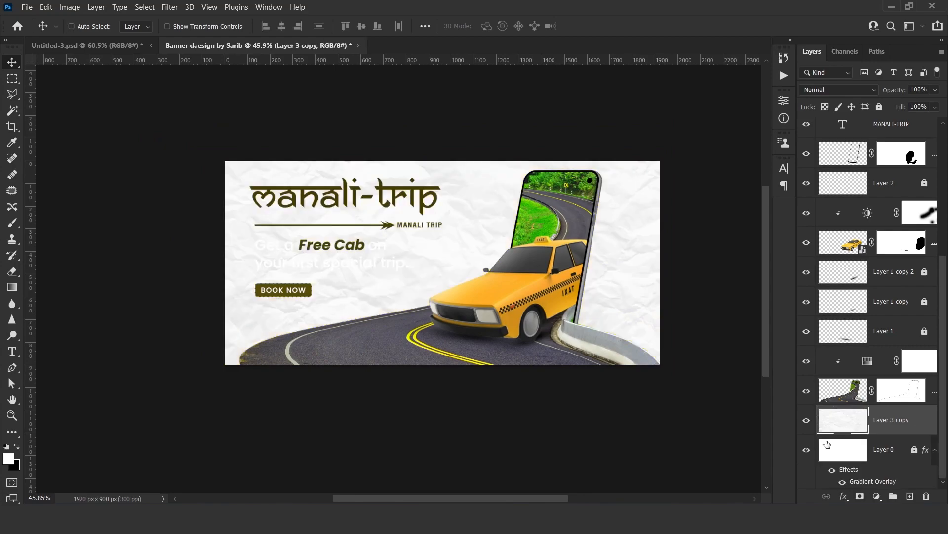
Step: Set the merged paper texture layer to Multiply at 65% opacity
left_click(801, 422)
left_click(830, 89)
left_click(823, 134)
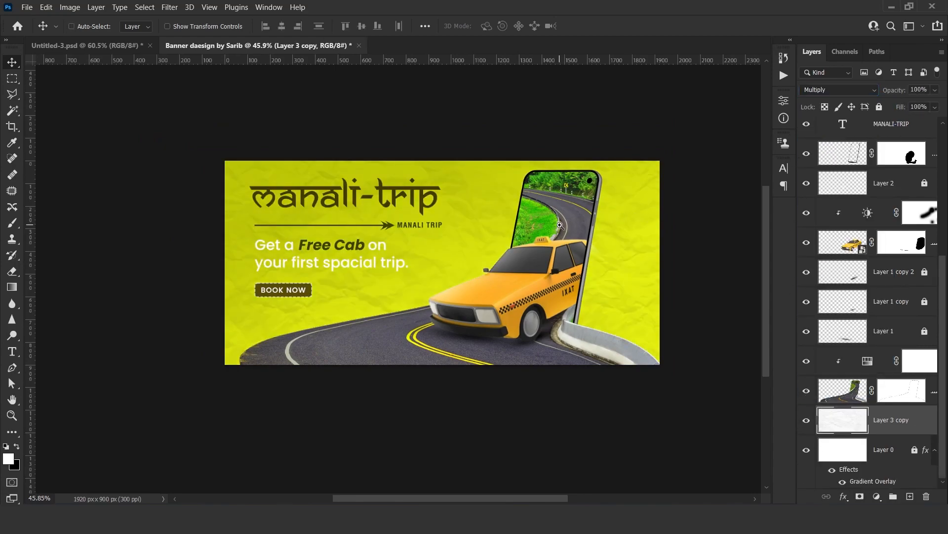
scroll(559, 225, "up", 2)
left_click_drag(897, 93, 864, 90)
left_click_drag(617, 263, 626, 236)
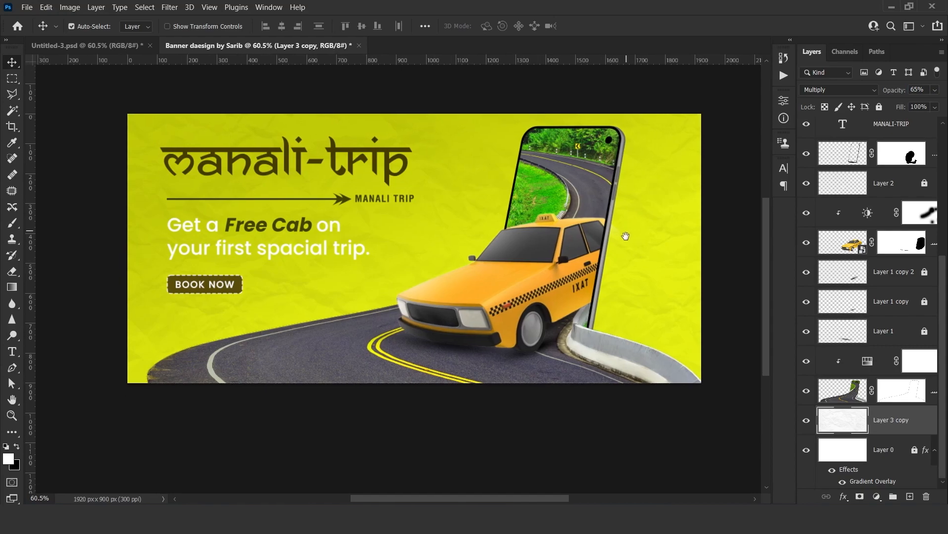
Step: Add a layer mask to the texture layer and fade out the banner's centre with a large soft black brush
left_click(860, 496)
key("b")
mouse_move(387, 265)
left_mouse_down()
mouse_move(453, 281)
mouse_move(435, 270)
left_mouse_up()
key("b")
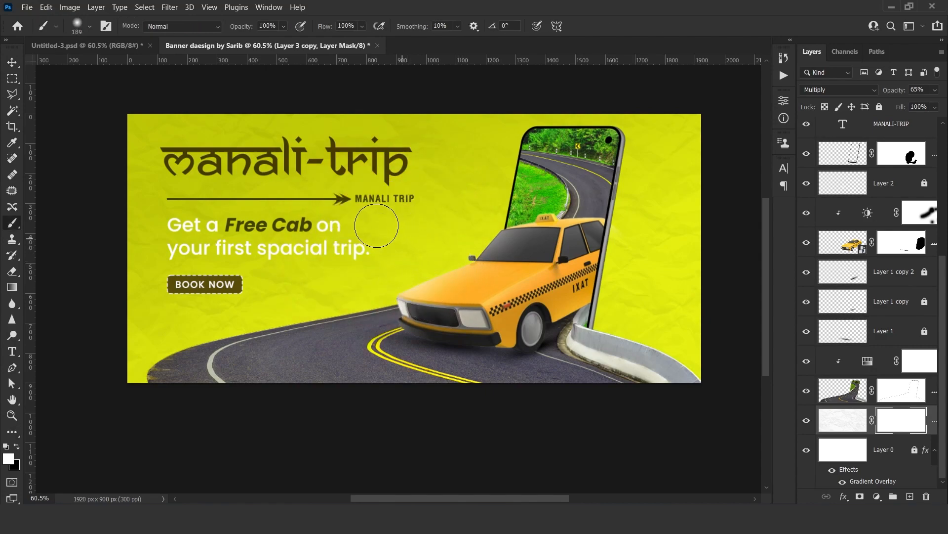
mouse_move(393, 214)
left_mouse_down()
mouse_move(481, 250)
mouse_move(457, 271)
mouse_move(401, 252)
left_mouse_up()
key("x")
left_click(408, 243)
left_click_drag(481, 327, 463, 333)
key("v")
left_click_drag(493, 295, 522, 295)
left_click_drag(603, 280, 551, 282)
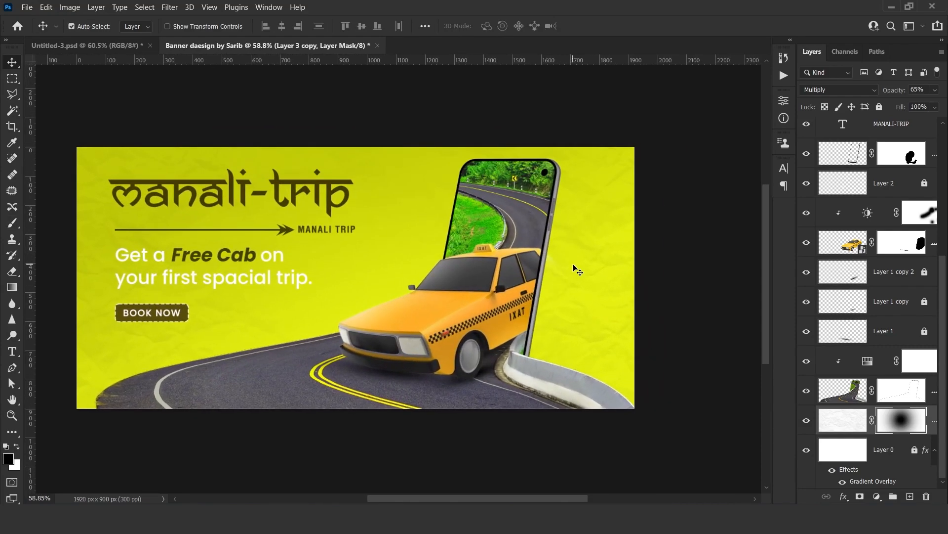
Step: Add a Brightness/Contrast adjustment clipped to the paper texture layer and increase its effect
left_click(858, 427)
left_click(877, 497)
left_click(862, 319)
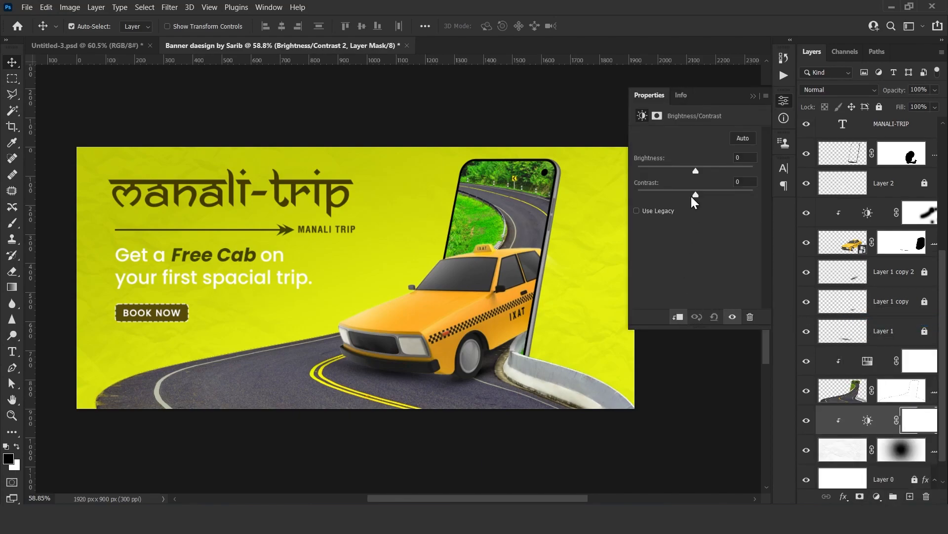
left_click_drag(694, 170, 727, 216)
left_click(605, 119)
Step: Place the Ola LOGO image file in the banner and scale it down into the upper-right corner
scroll(642, 260, "down", 4)
key("alt+Tab")
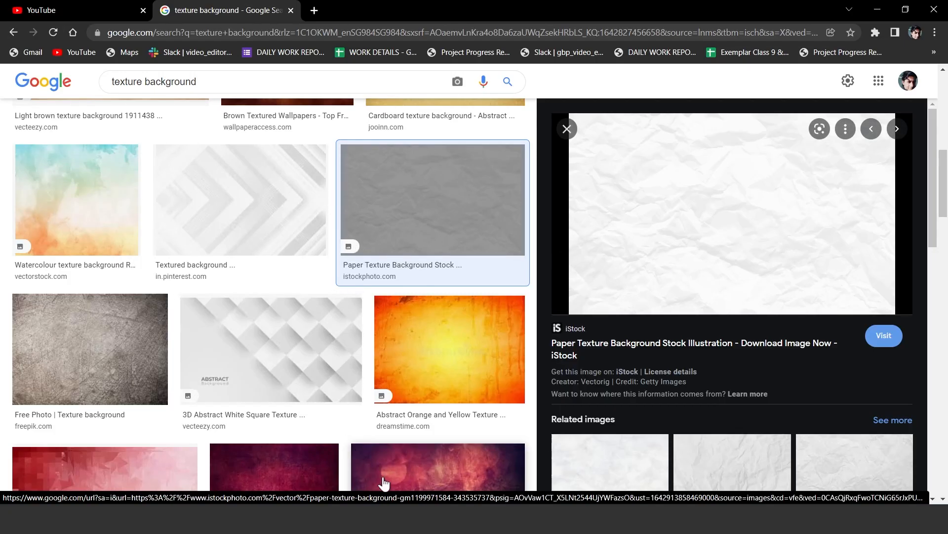
key("alt+Tab")
key("alt+Tab")
left_click_drag(219, 153, 488, 270)
scroll(489, 260, "up", 8)
left_click_drag(476, 262, 706, 132)
left_click_drag(697, 143, 430, 253)
left_click_drag(415, 267, 509, 231)
left_click_drag(392, 254, 465, 229)
key("Return")
Step: Fine-tune the Ola logo's position in the banner's upper-right corner, beside the phone
left_click_drag(513, 201, 546, 168)
key("shift+Down")
key("shift+Down")
key("ctrl+t")
key("Return")
left_click_drag(426, 268, 527, 224)
key("shift+Left")
left_click(527, 224, "ctrl")
left_click_drag(464, 243, 504, 222)
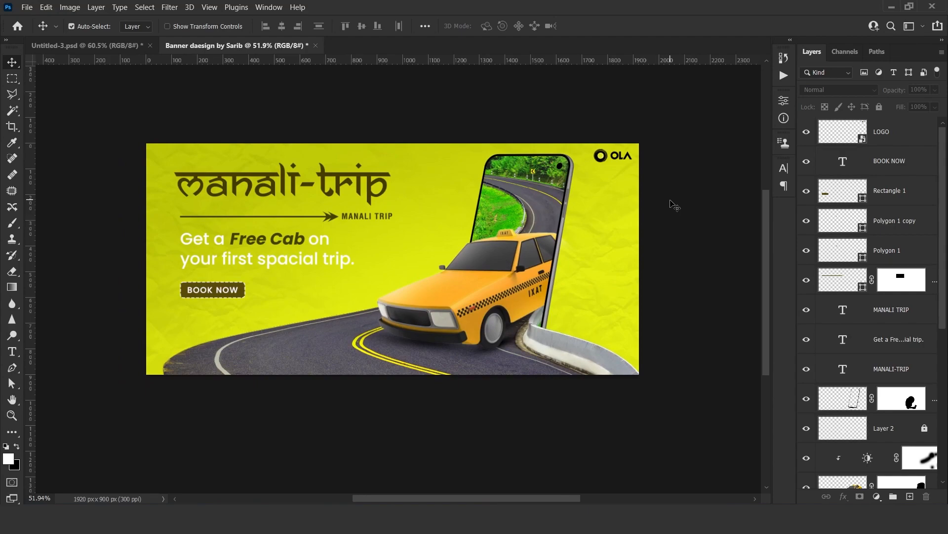
Step: Save a PNG copy of the banner in the "Ola cab ads" folder with the large file size option
left_click(27, 7)
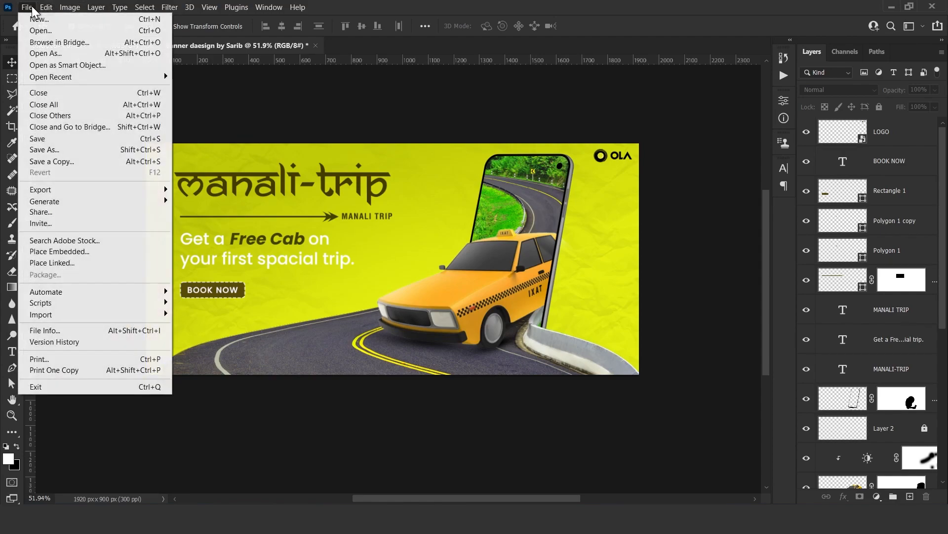
left_click(64, 162)
left_click(173, 246)
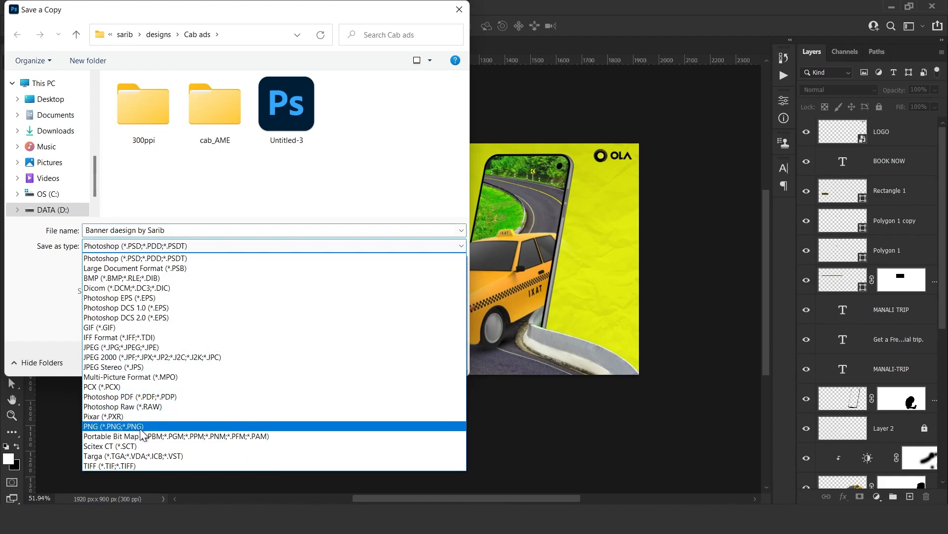
left_click(141, 427)
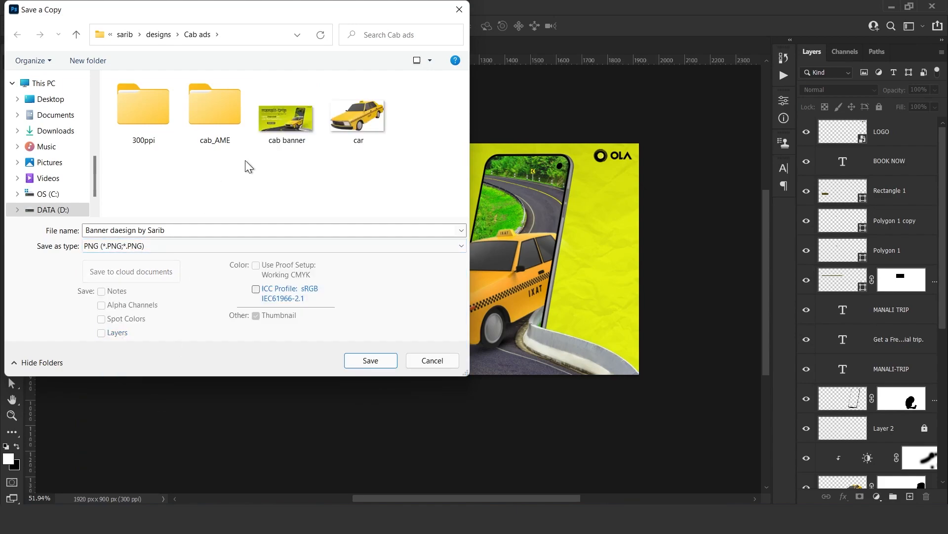
left_click(76, 34)
left_click(154, 141)
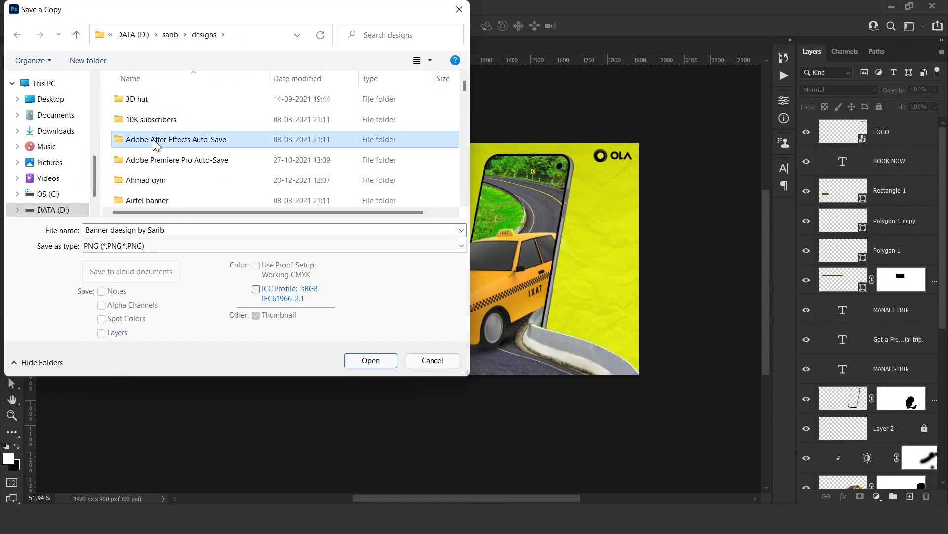
key("o")
key("Return")
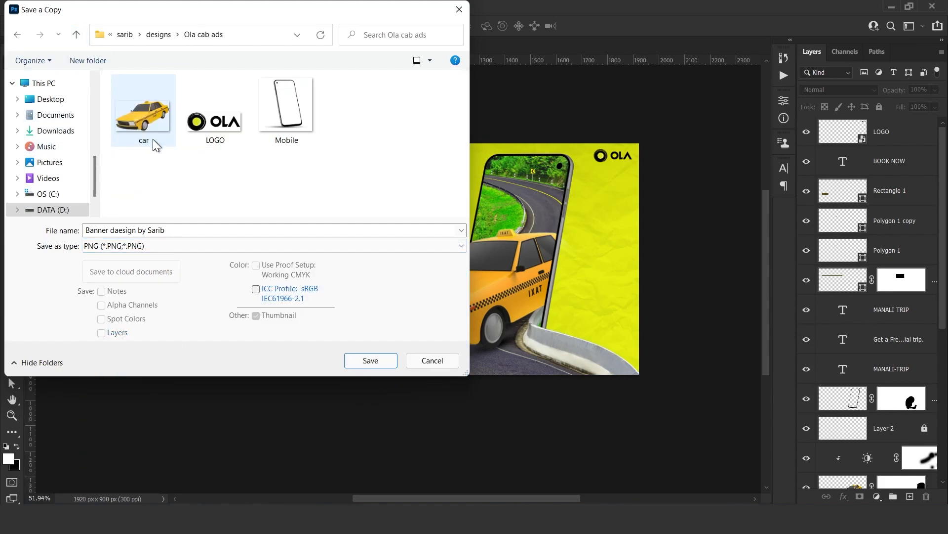
left_click(370, 360)
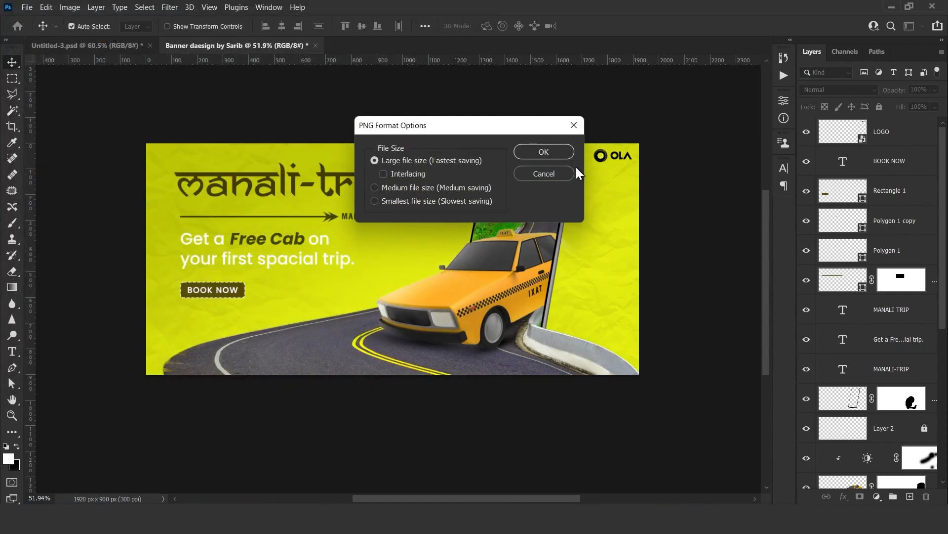
key("Return")
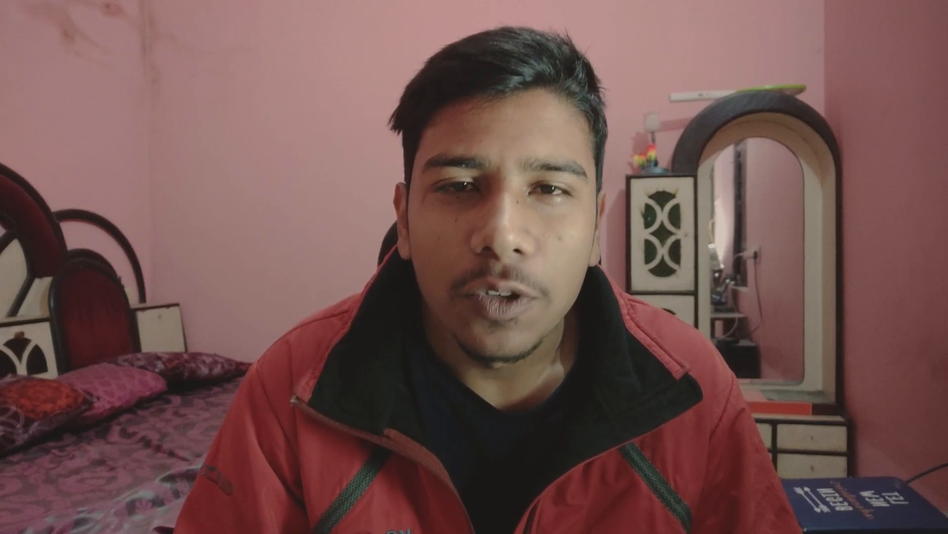